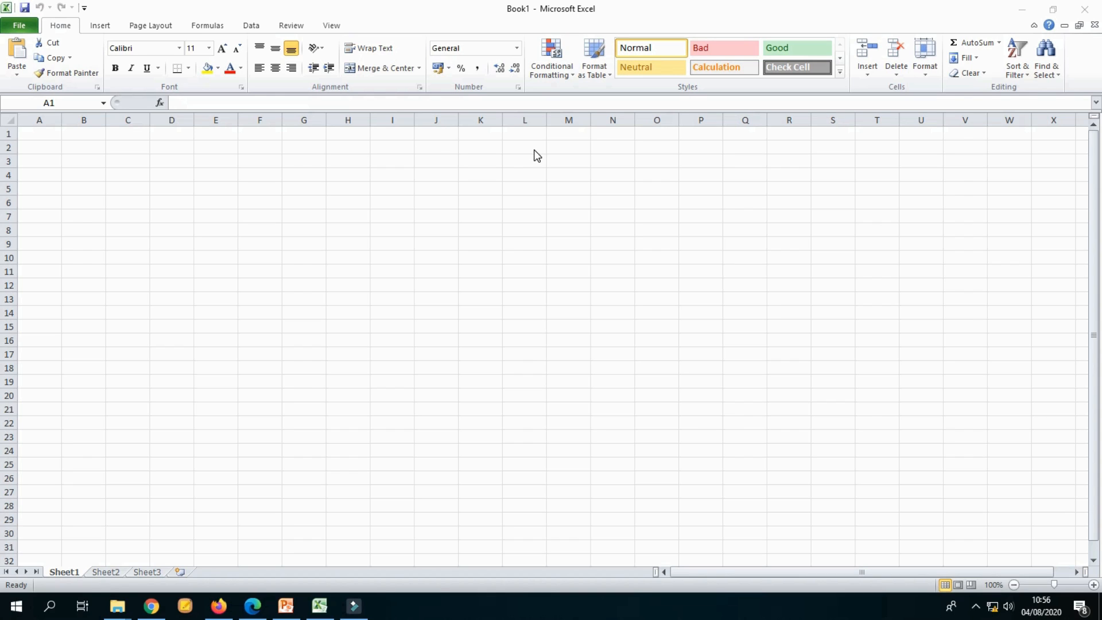
Step: Create a new blank workbook
left_click(33, 134)
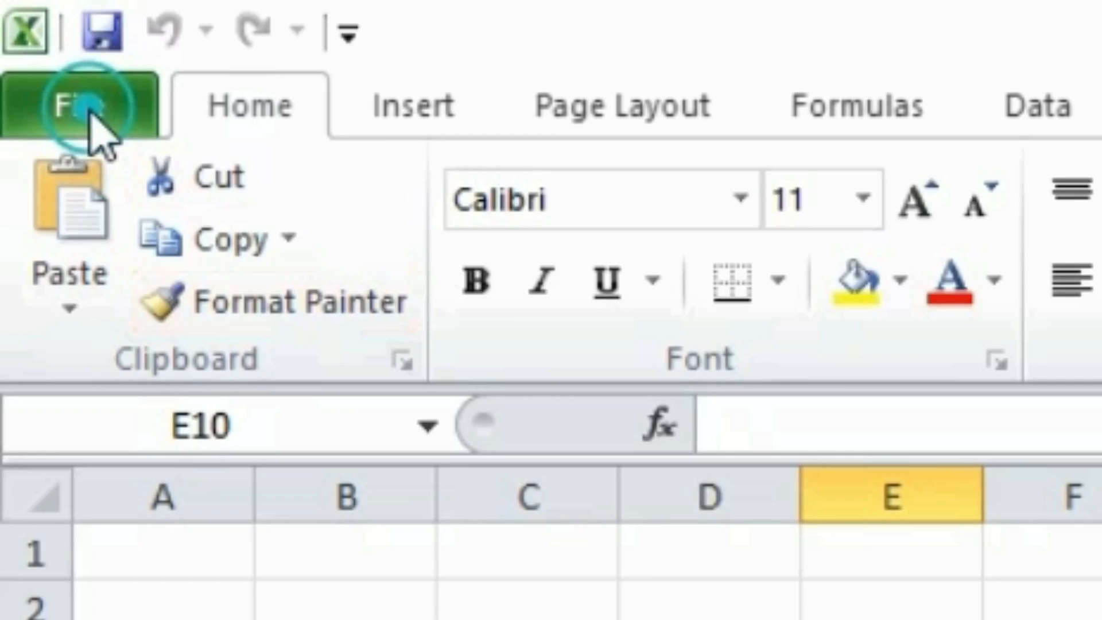
left_click(89, 109)
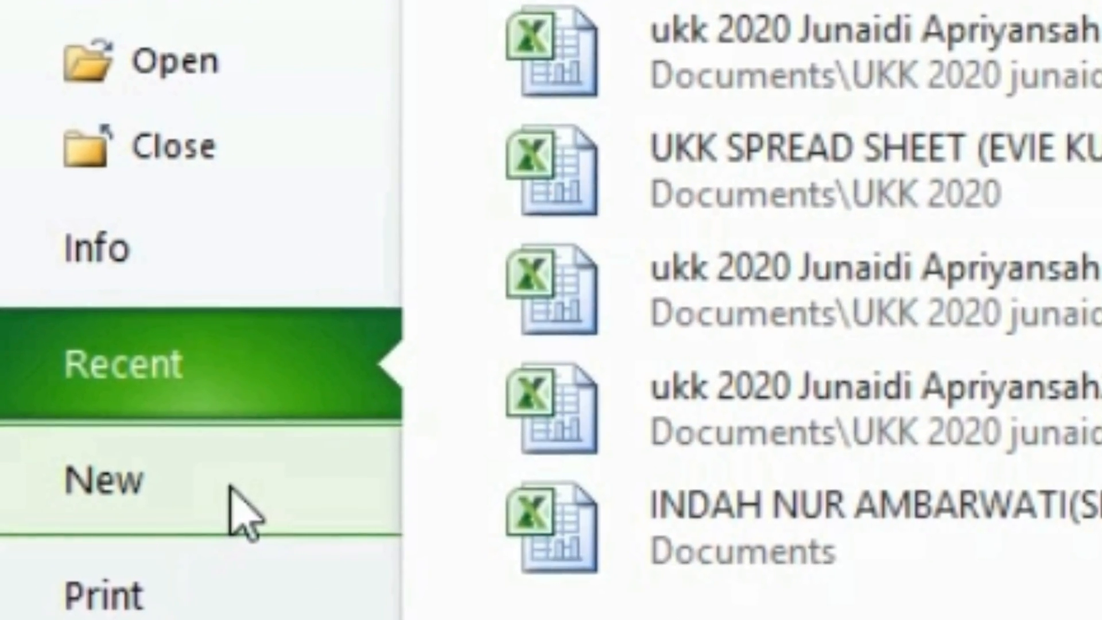
left_click(225, 492)
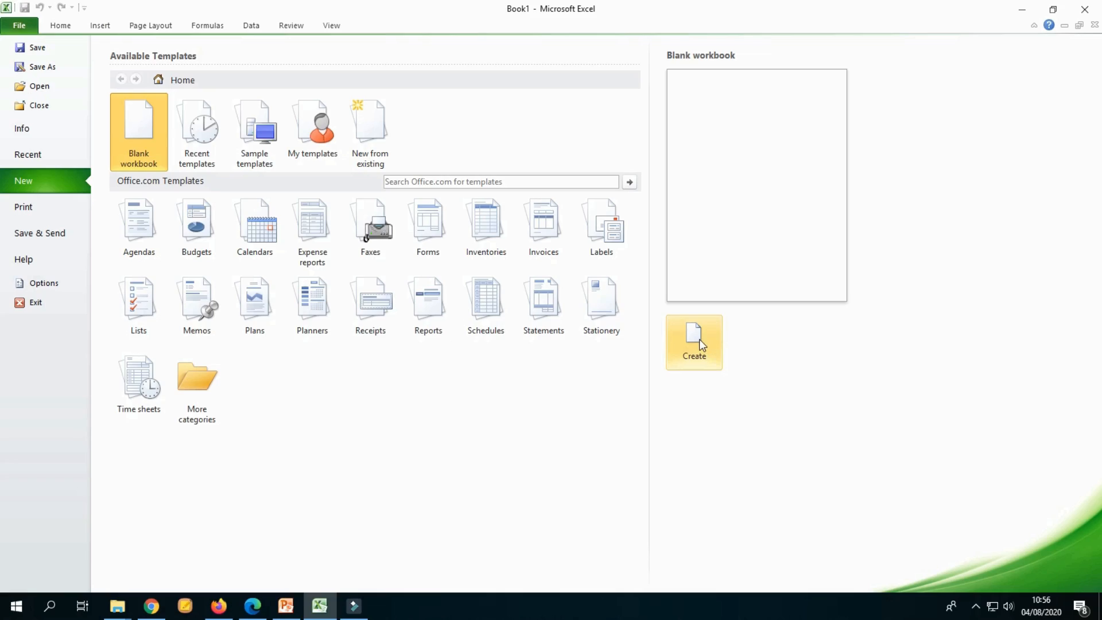
left_click(695, 339)
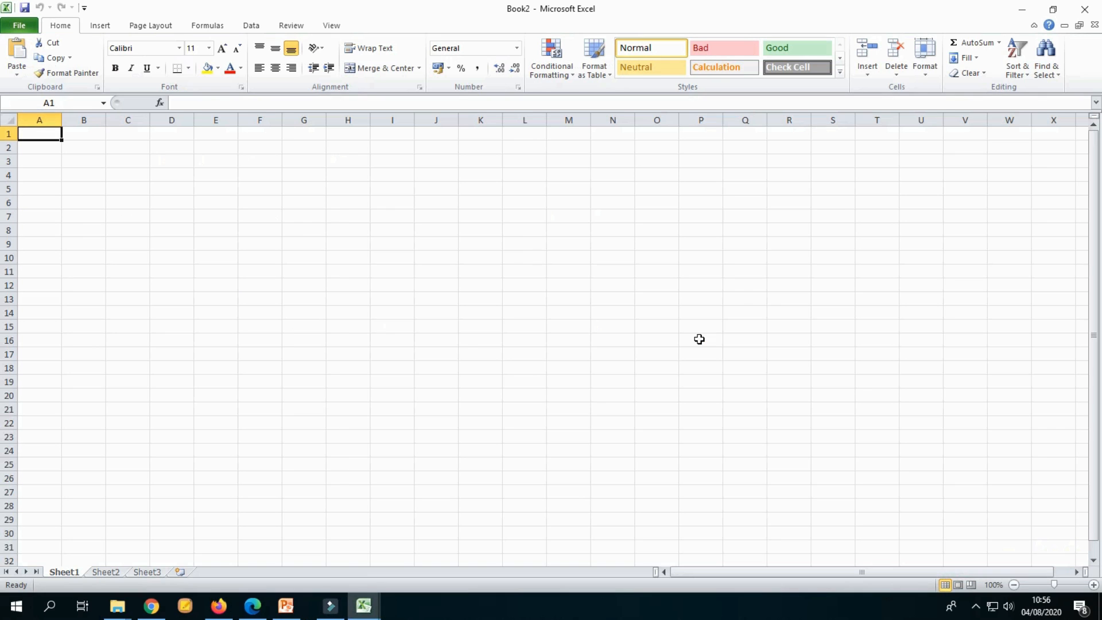
left_click(351, 234)
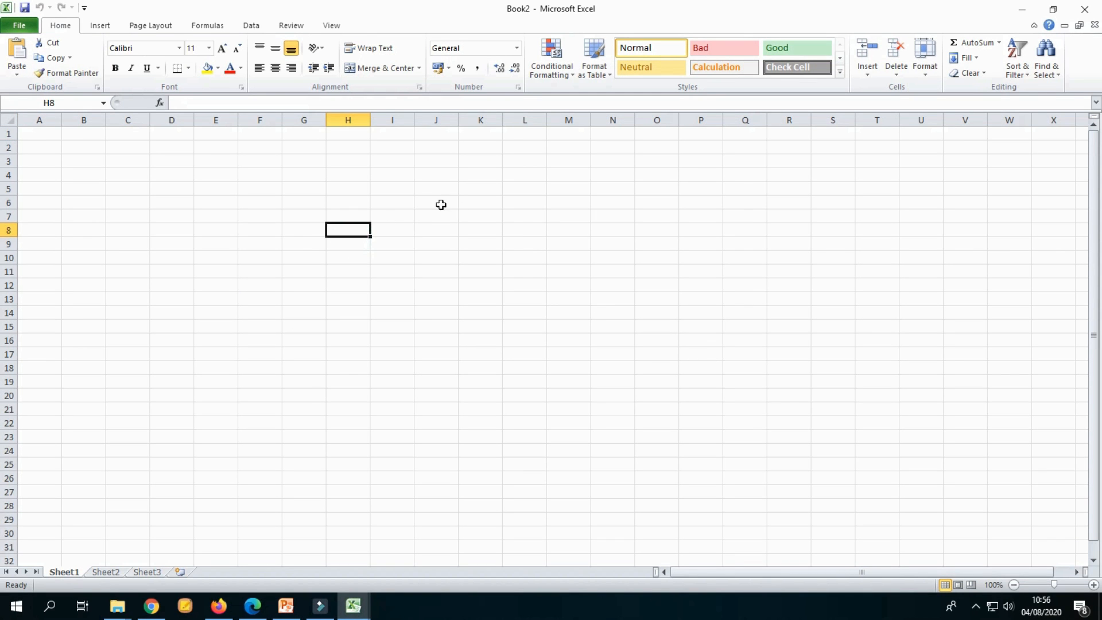
left_click(539, 237)
left_click(390, 172)
left_click(392, 313)
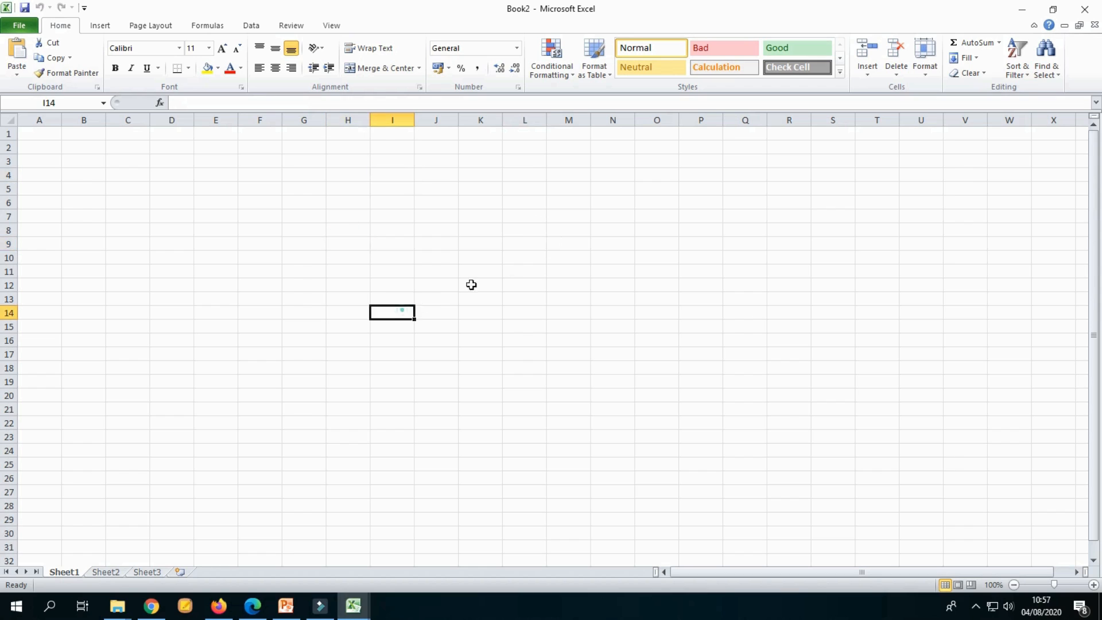
left_click(524, 258)
left_click(392, 286)
left_click(523, 340)
left_click(665, 351)
left_click(751, 274)
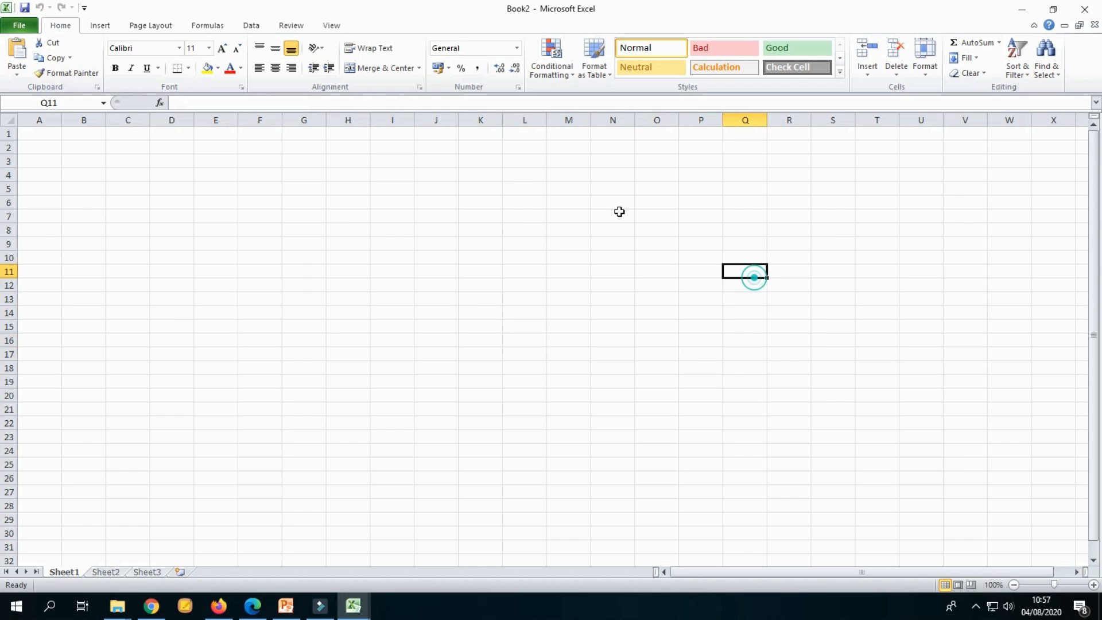
left_click(392, 244)
left_click(358, 341)
left_click(413, 257)
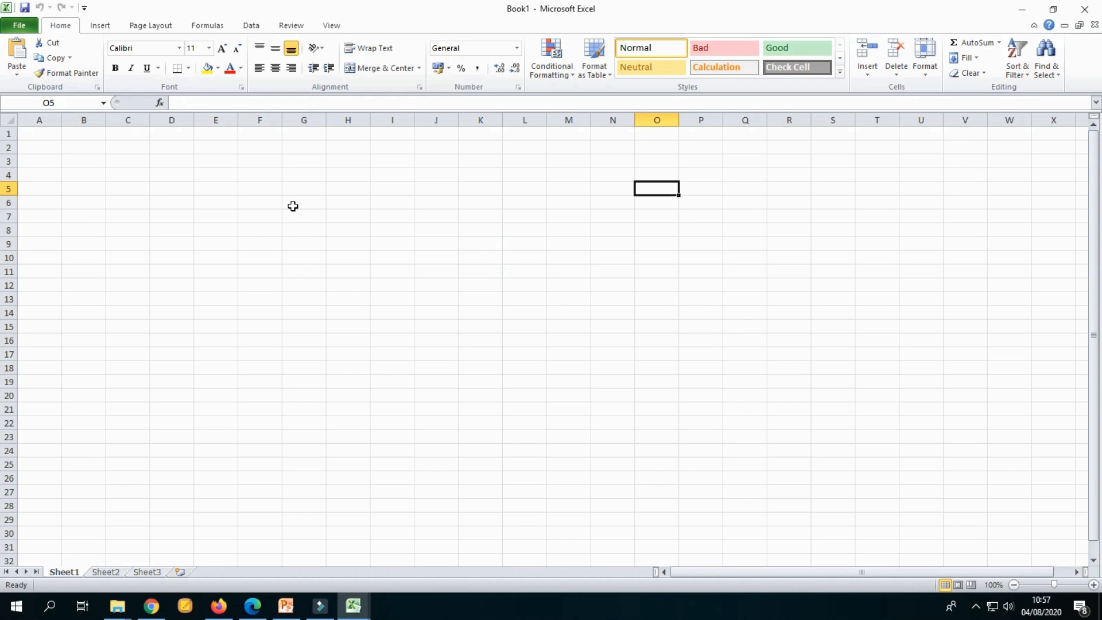
left_click(298, 204)
left_click(209, 193)
left_click(66, 247)
left_click(252, 368)
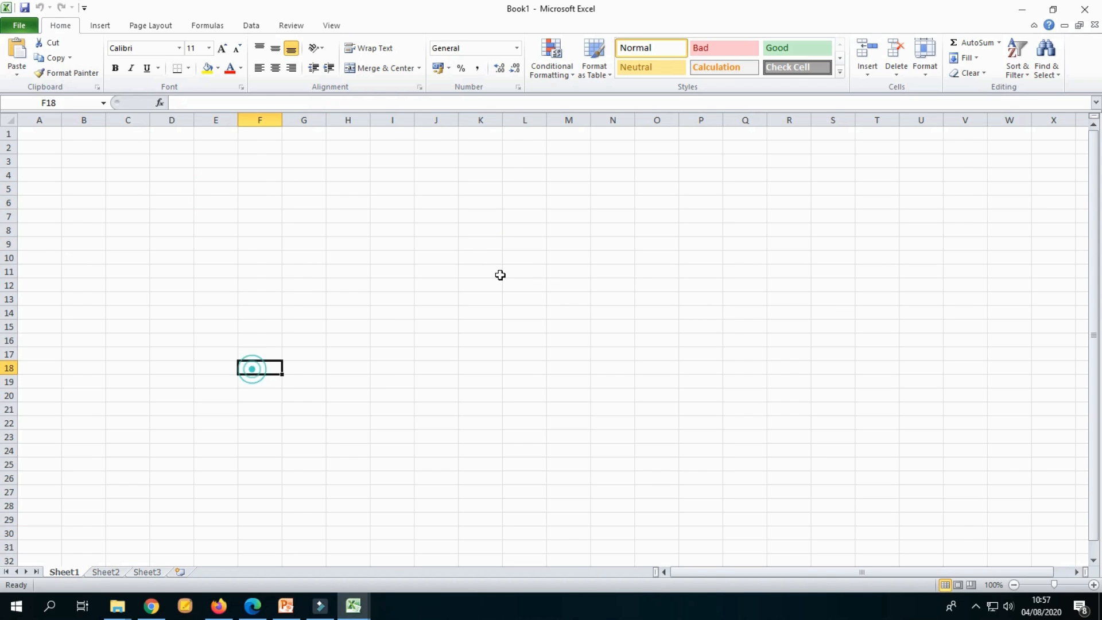
left_click(704, 269)
left_click(482, 158)
left_click(446, 292)
left_click(787, 347)
left_click(746, 247)
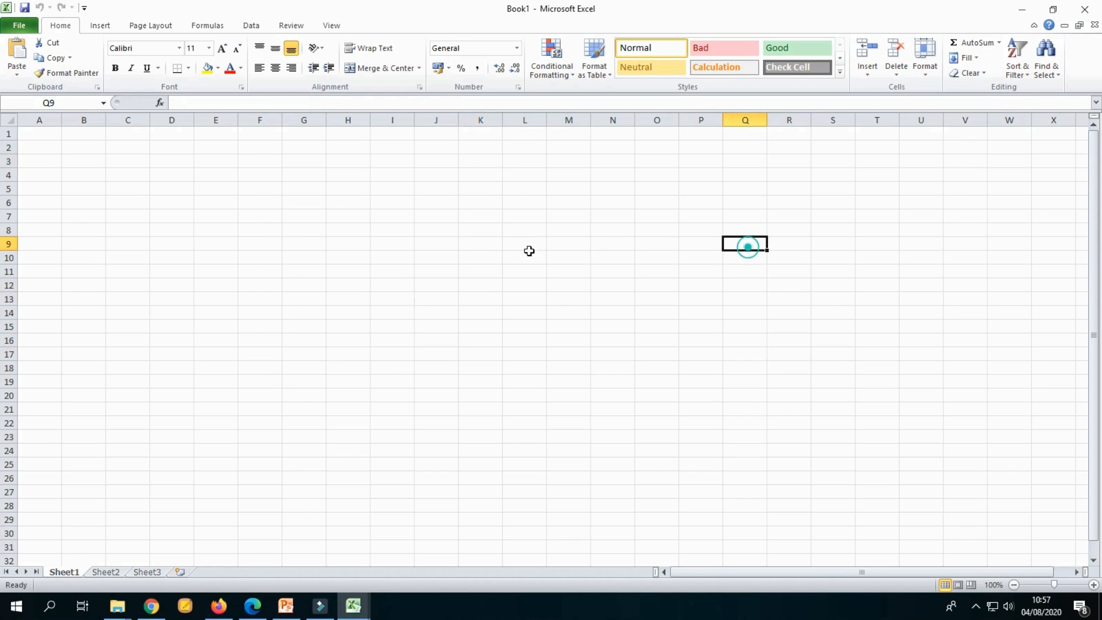
left_click(509, 248)
left_click(472, 323)
left_click(774, 380)
left_click(359, 253)
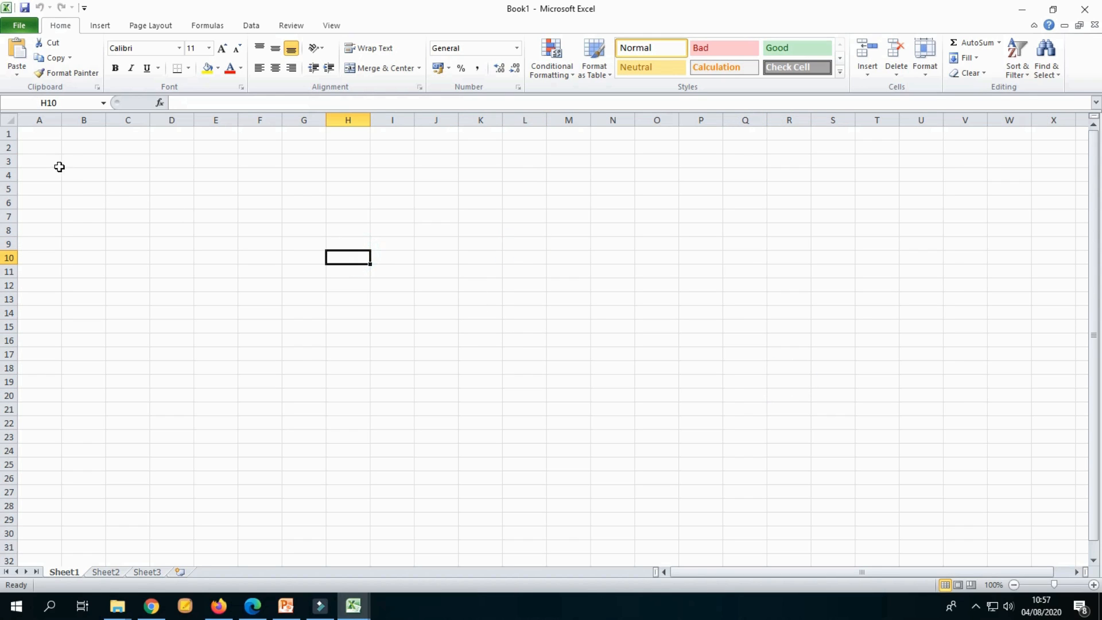
left_click(48, 135)
left_click(164, 175)
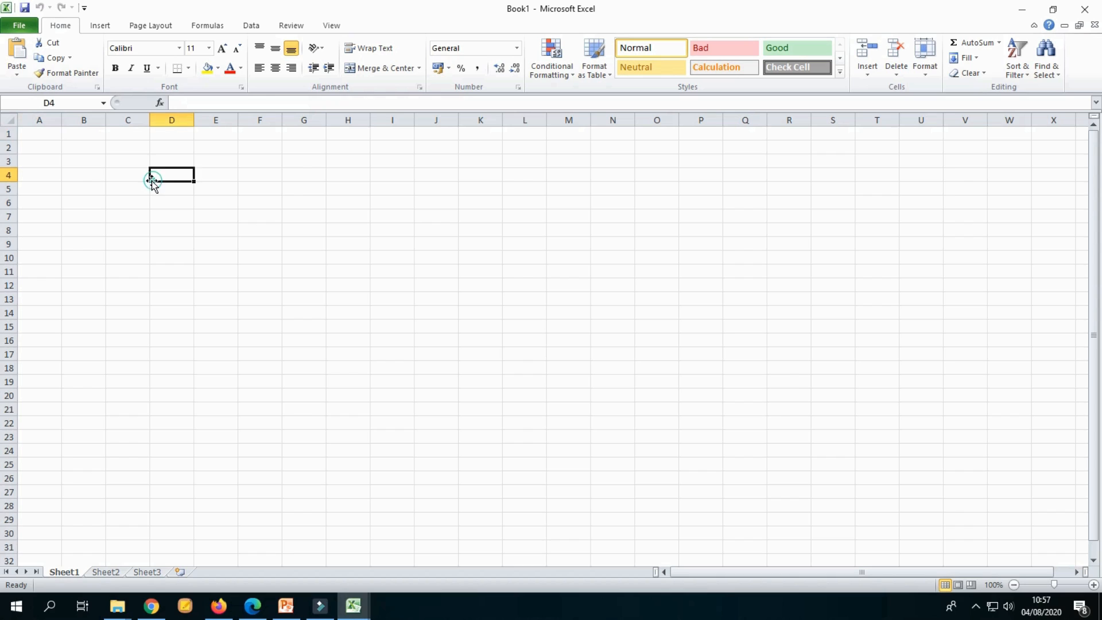
left_click(87, 155)
Step: Enter the title TABEL DATA SISWA in cell A1
left_click(45, 135)
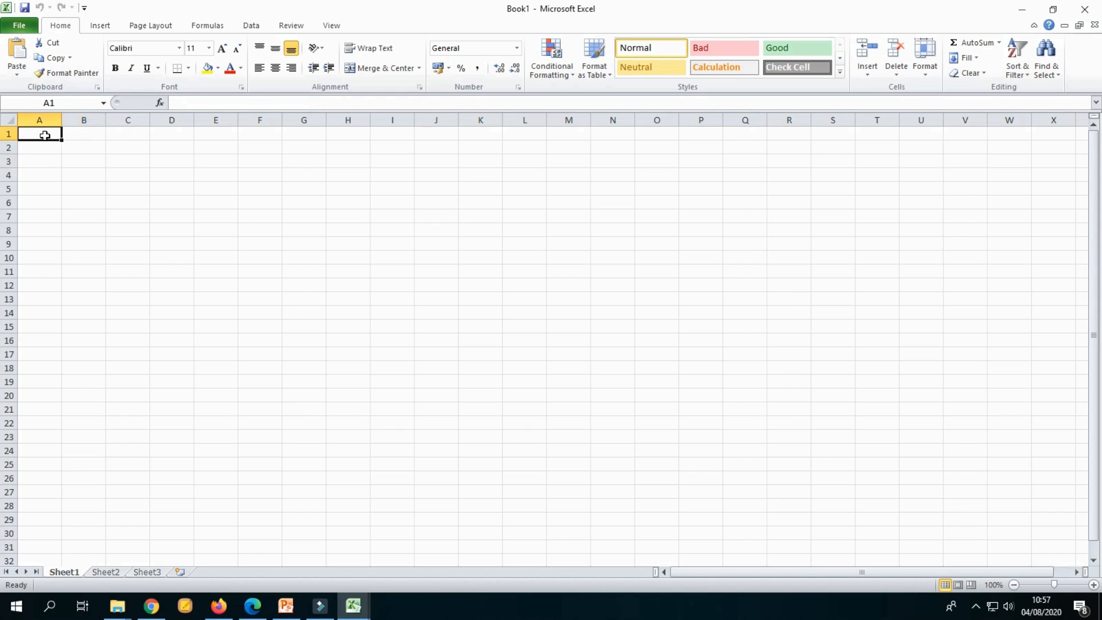
type("tabel")
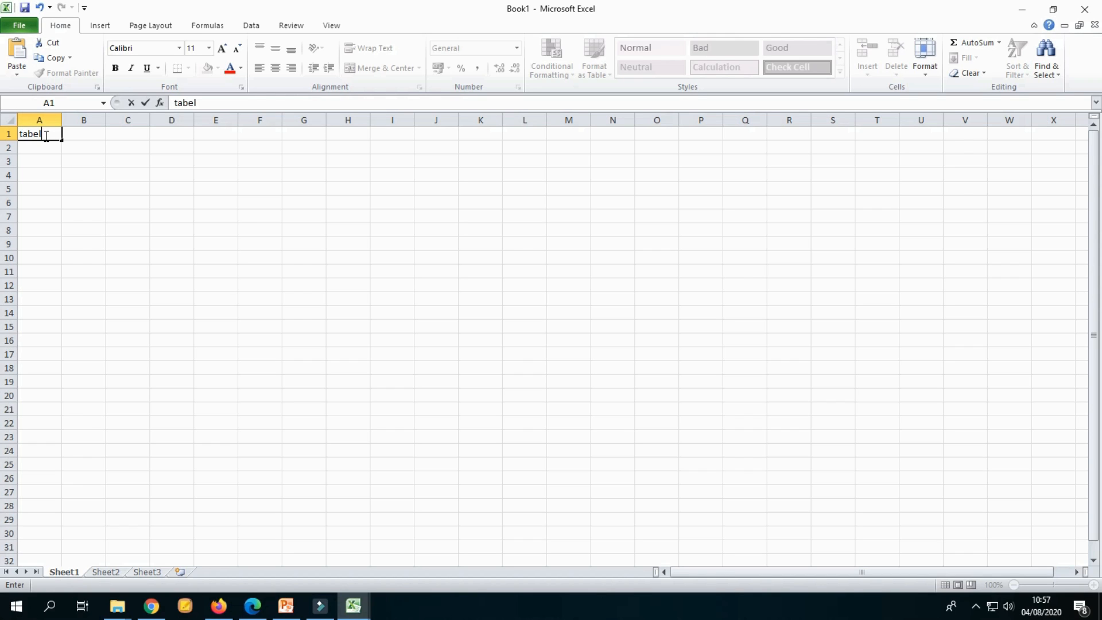
key("BackSpace")
key("BackSpace")
key("BackSpace")
key("BackSpace")
key("BackSpace")
type("TABEL DATA SIS")
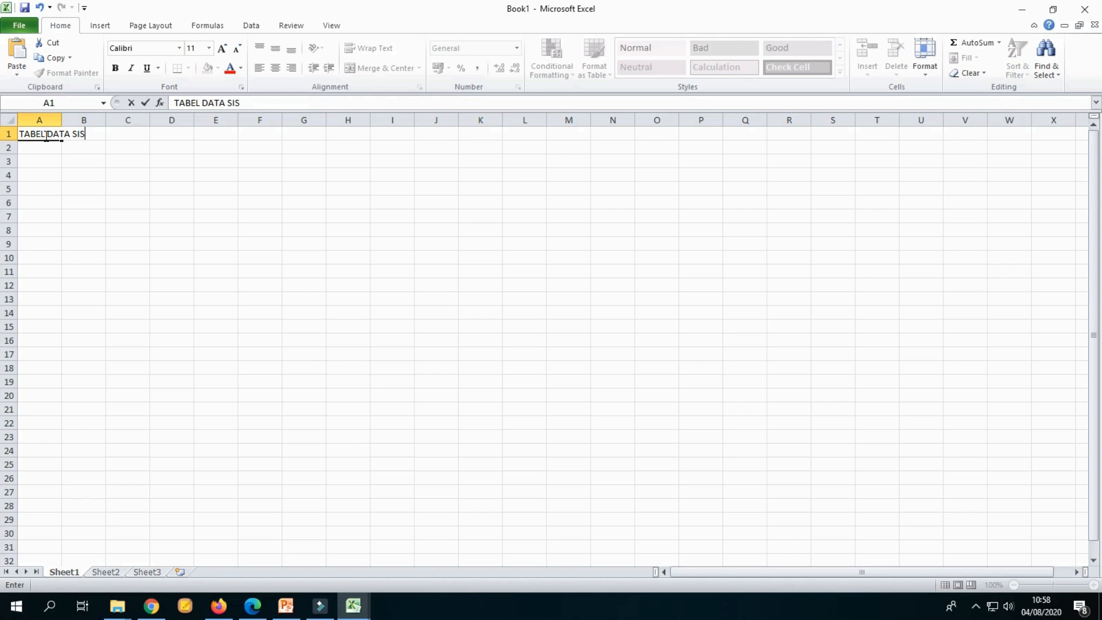
type("WA")
left_click(98, 213)
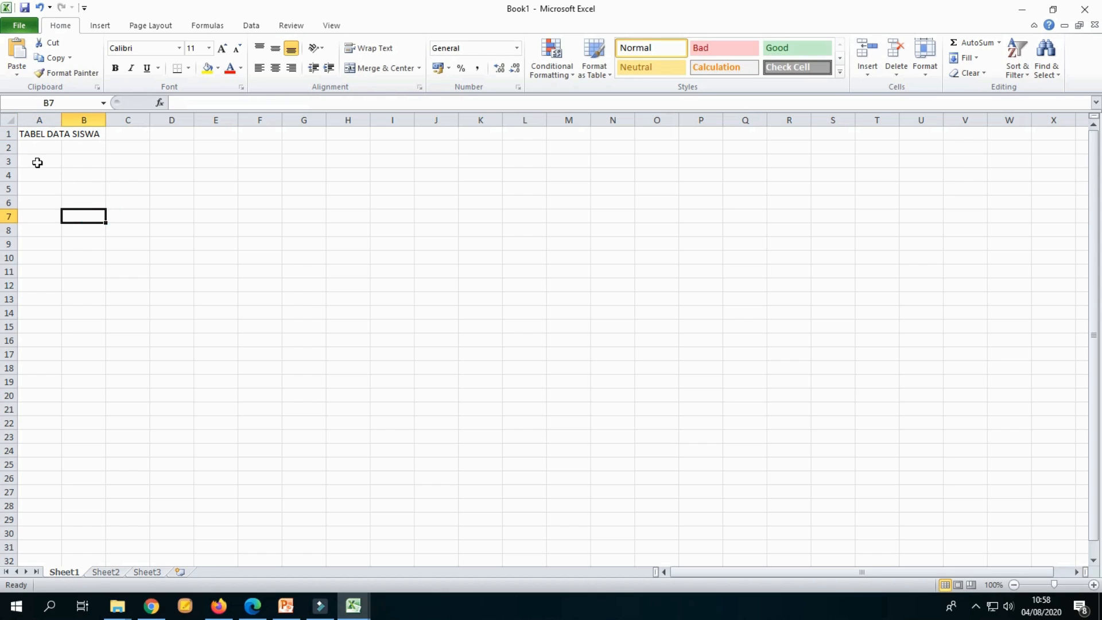
Step: Apply all borders to the range A3:E11
left_click_drag(37, 163, 215, 271)
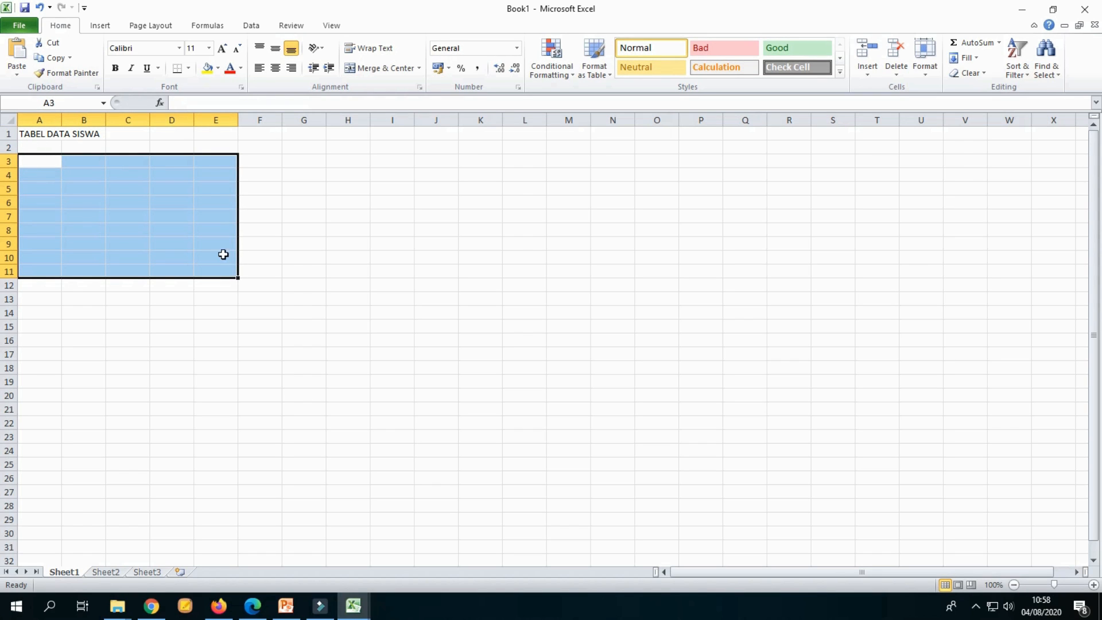
left_click(188, 68)
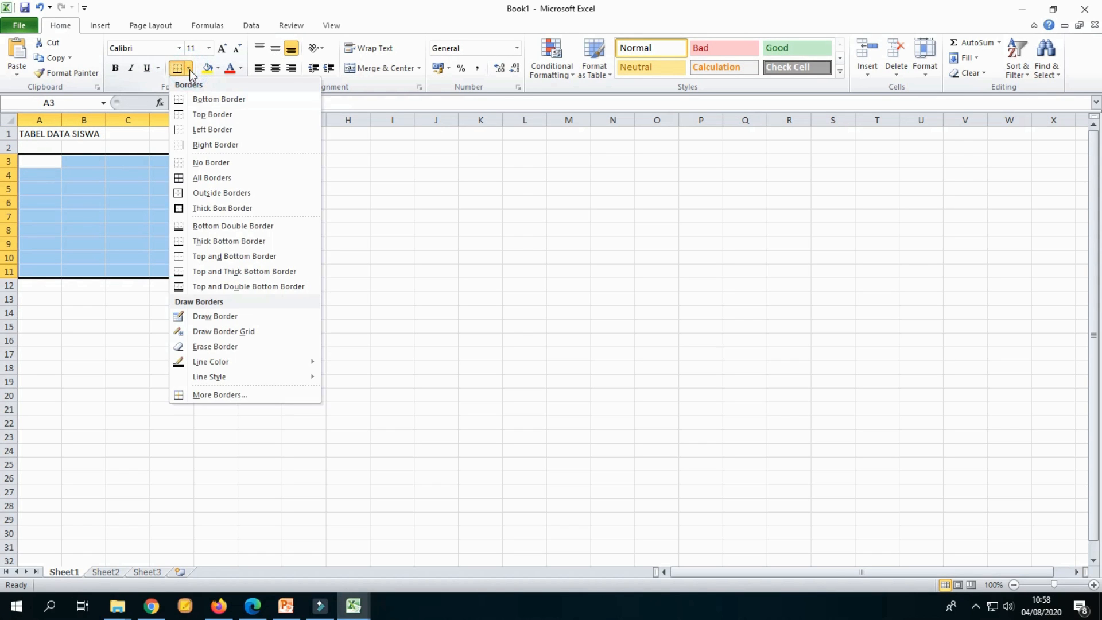
left_click(210, 177)
Step: Enter the headers NO., NAMA and KELAS in cells A3 to C3
left_click(53, 167)
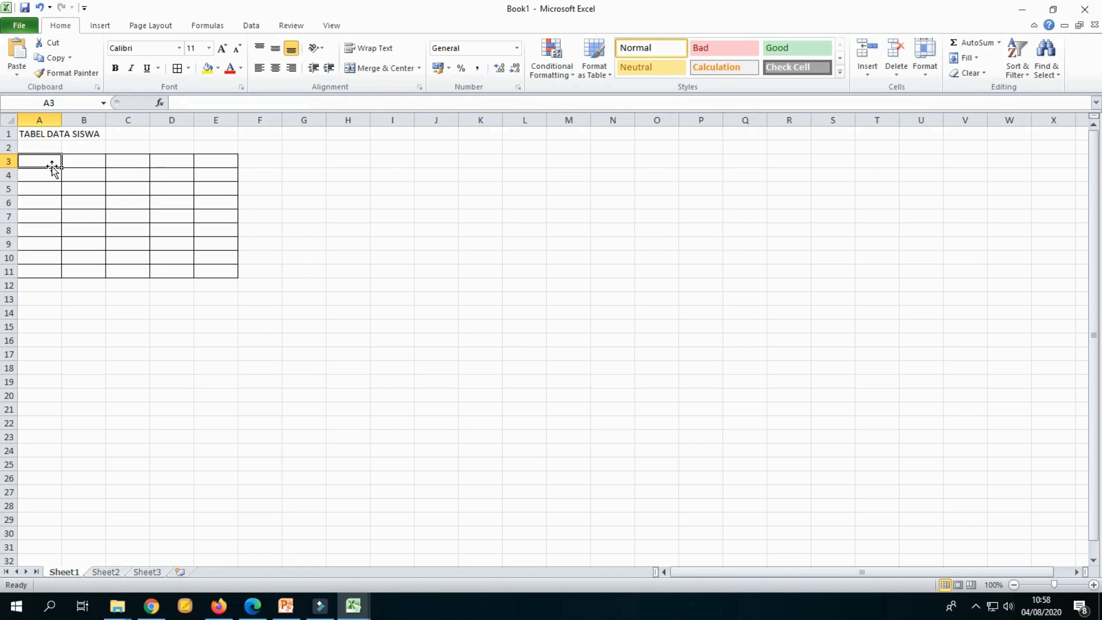
type("NO.")
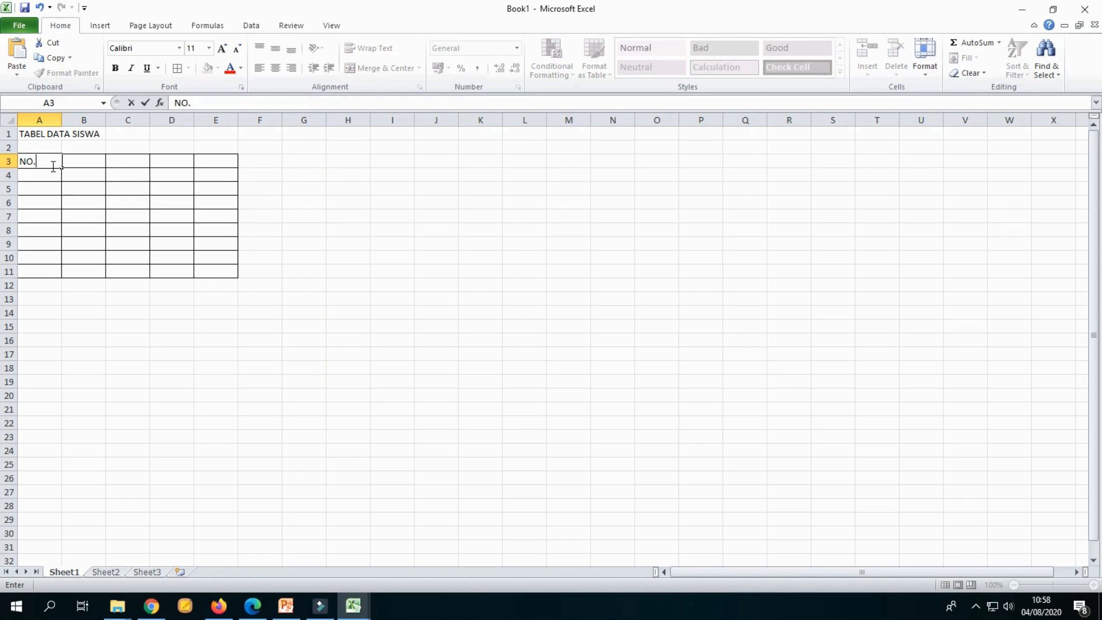
left_click(83, 159)
type("NA")
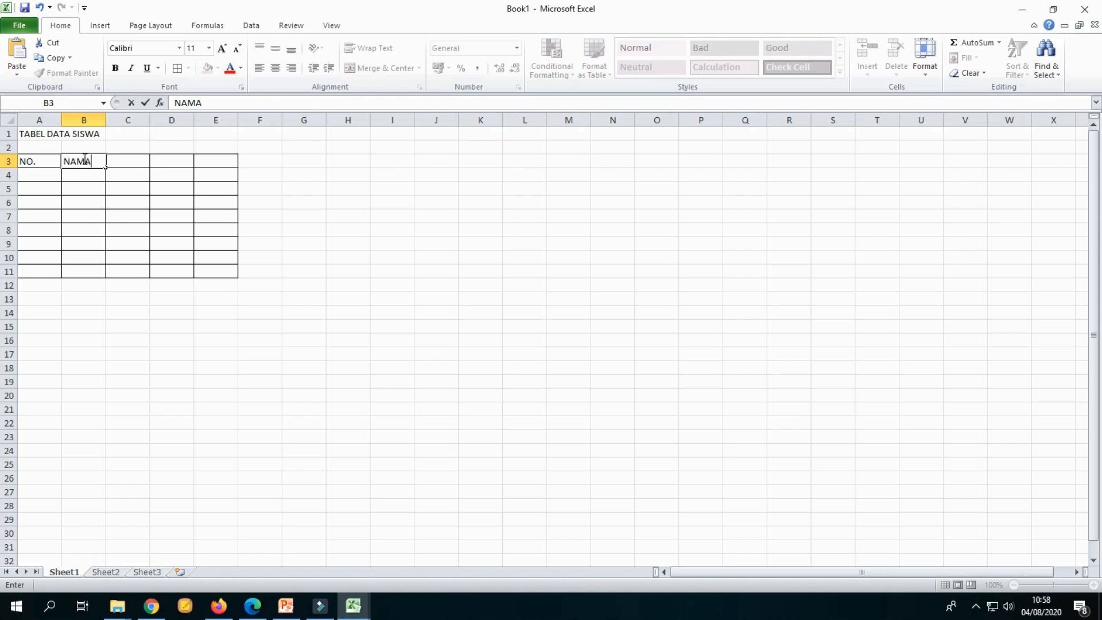
type("MA")
left_click(119, 162)
type("KELAS")
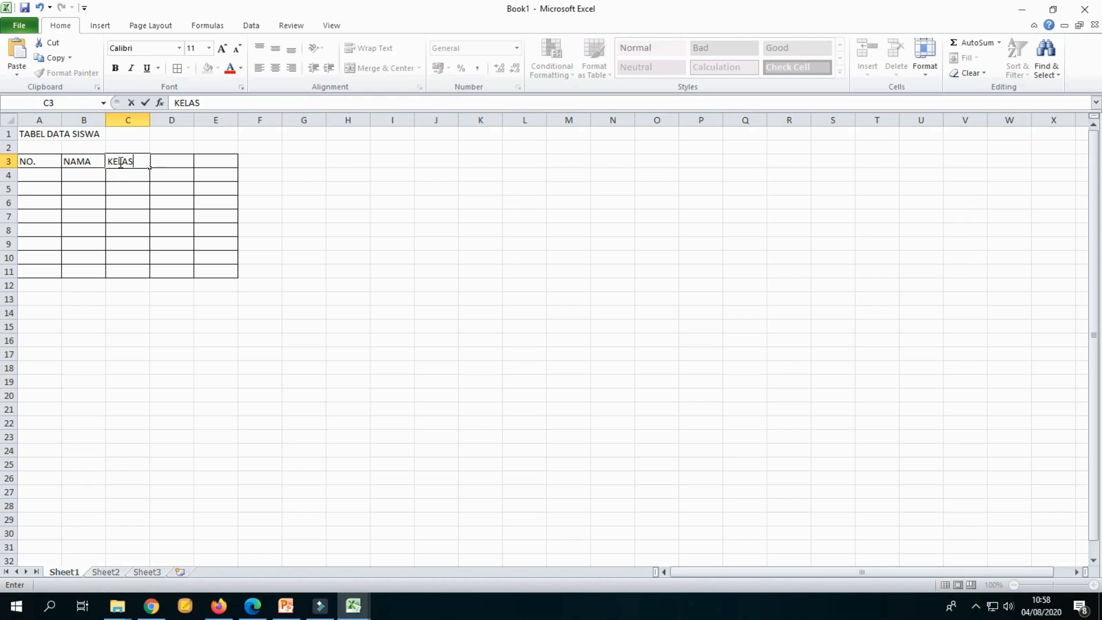
Step: Enter the headers ALAMAT, AGAMA and JENIS KELAMIN in cells D3 to F3
left_click(154, 161)
type("ALAMAT")
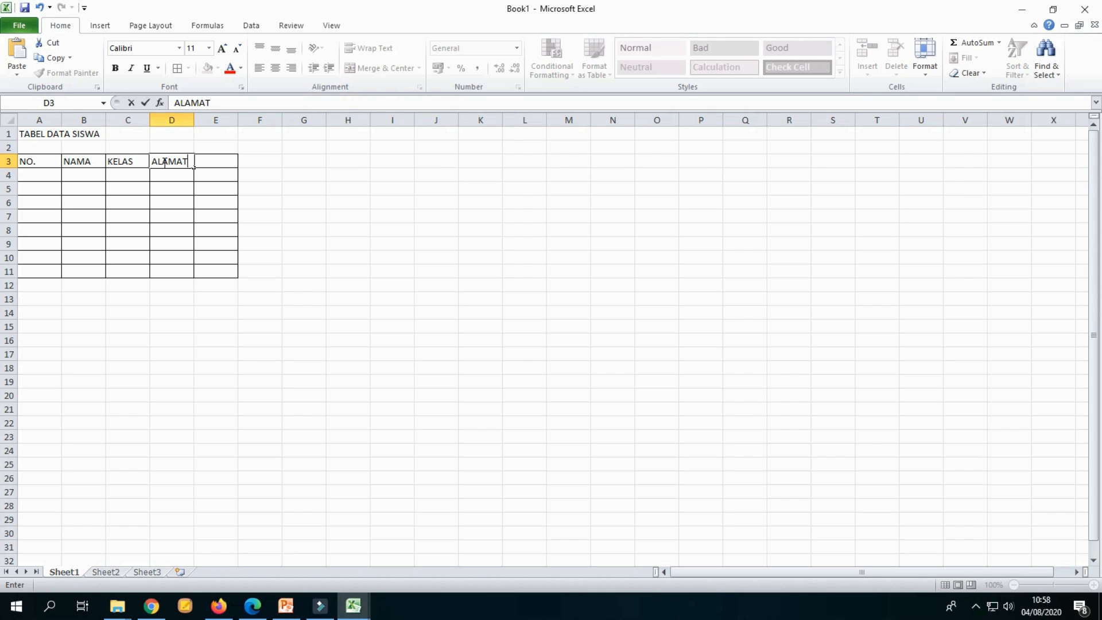
left_click(227, 163)
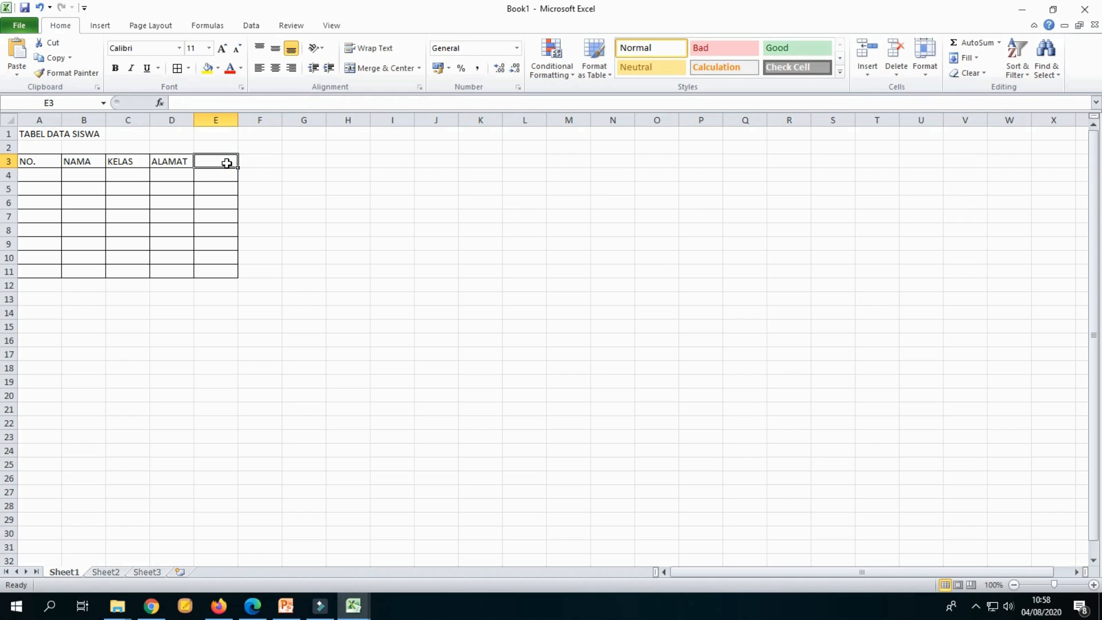
type("AGAMA")
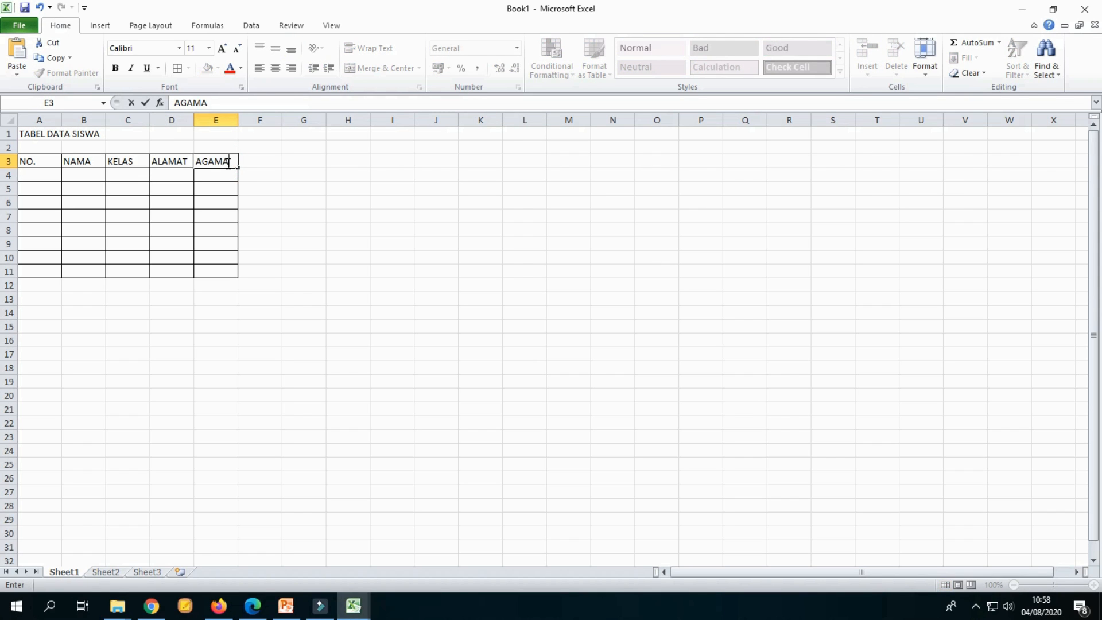
left_click(259, 161)
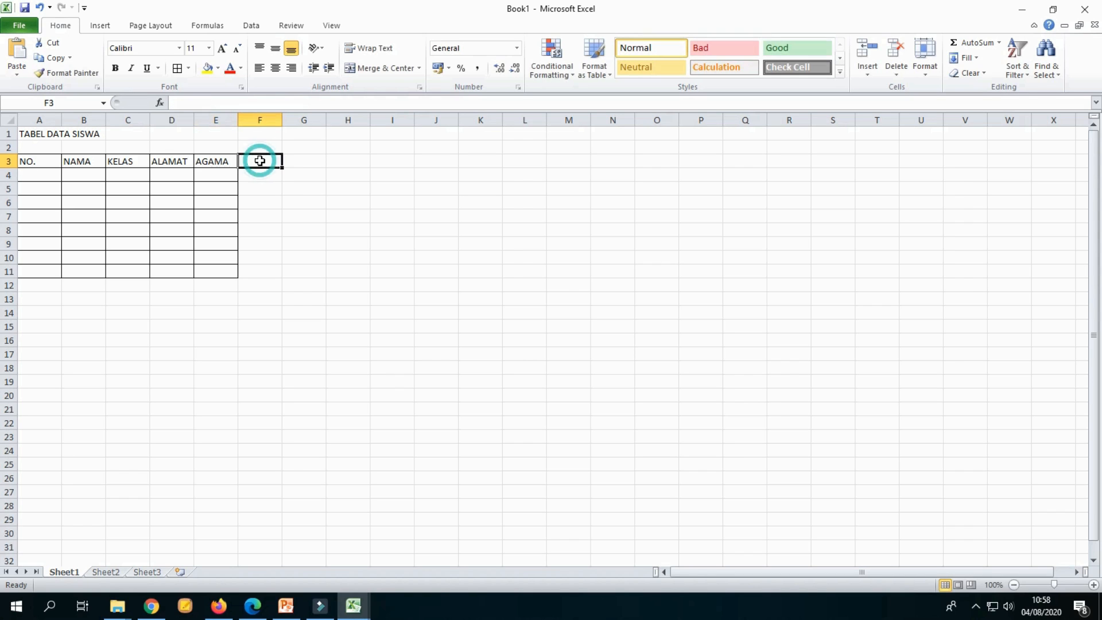
type("JEN")
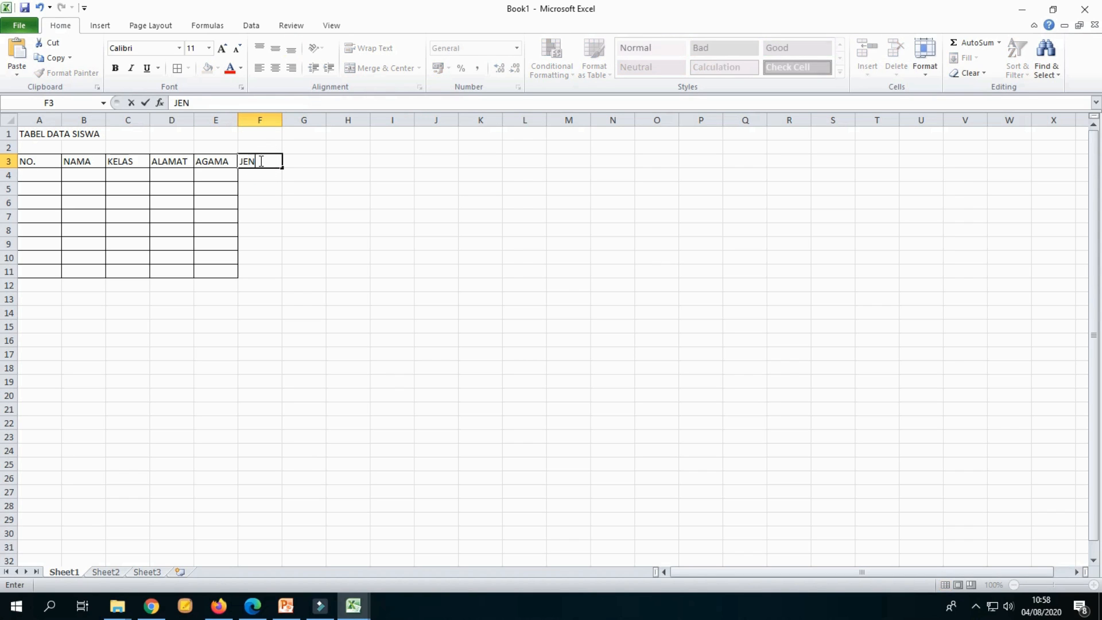
type("IS KE")
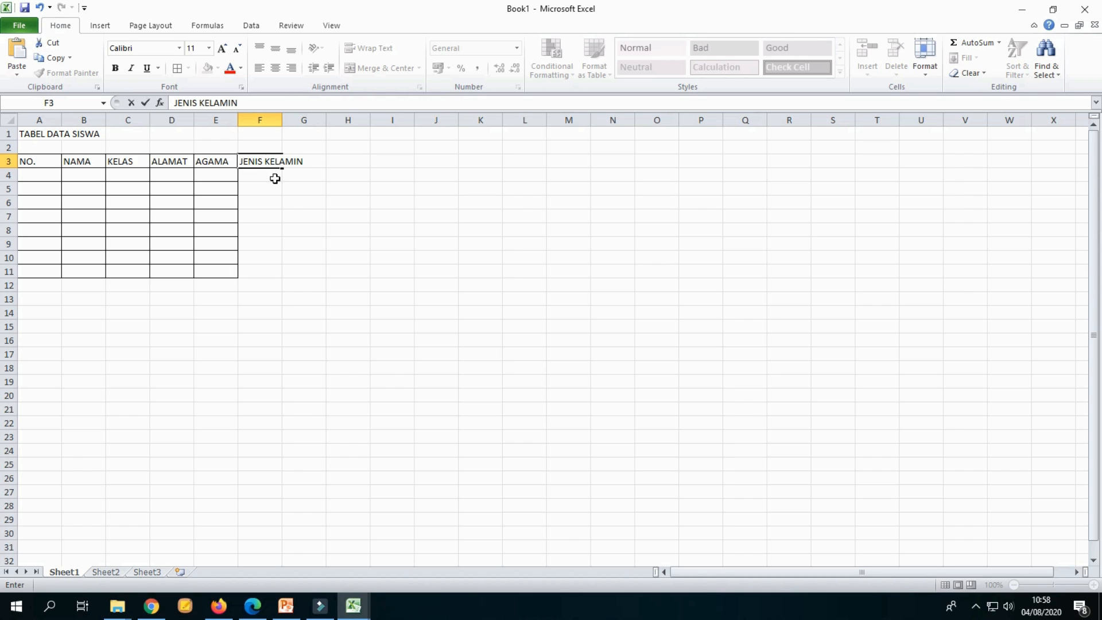
type("LAMIN")
left_click(290, 199)
Step: Apply all borders to the range F3:F11
left_click_drag(264, 161, 261, 270)
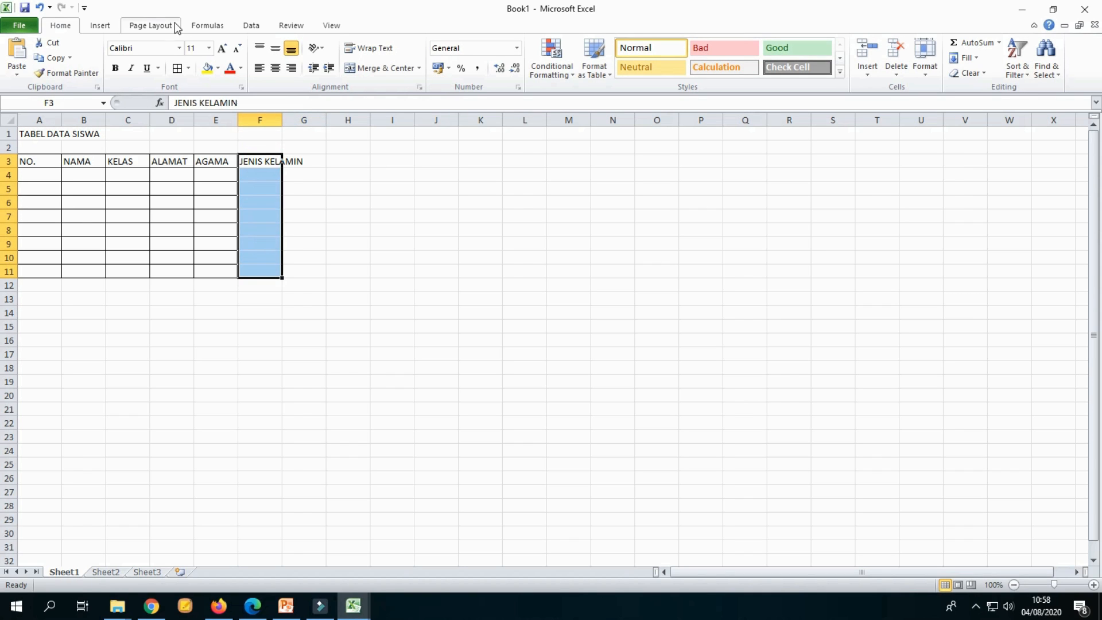
left_click(177, 67)
Step: Fill the header row A3:G3 with yellow
left_click_drag(29, 161, 295, 162)
left_click(206, 68)
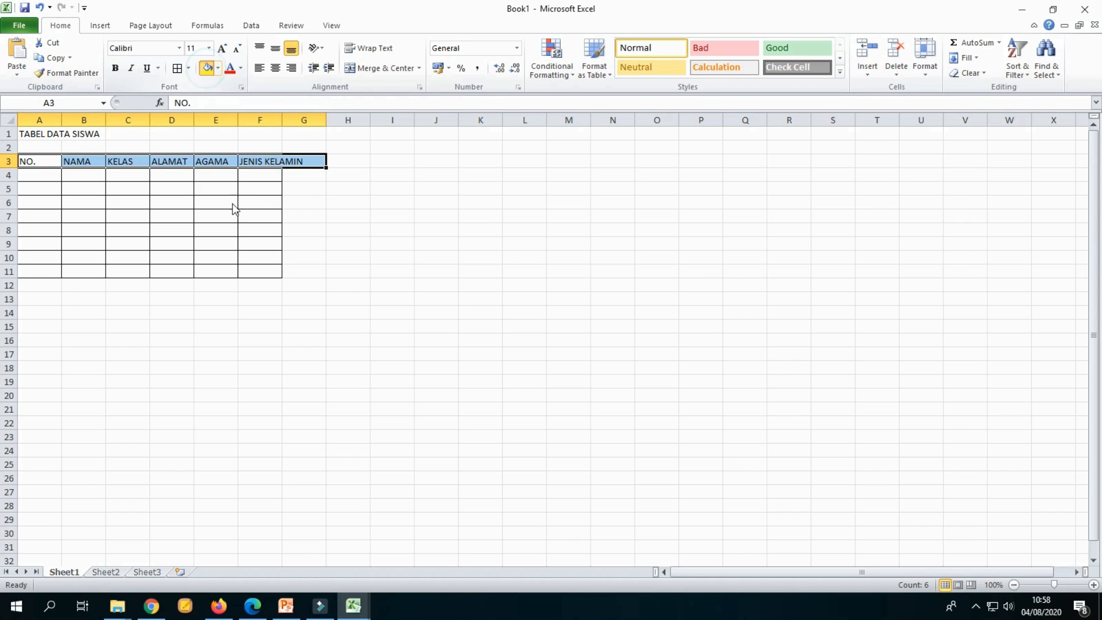
Step: Widen column F to fit the JENIS KELAMIN header
left_click(230, 203)
left_click_drag(282, 120, 323, 119)
Step: Remove the fill colour from cell G3
left_click(337, 161)
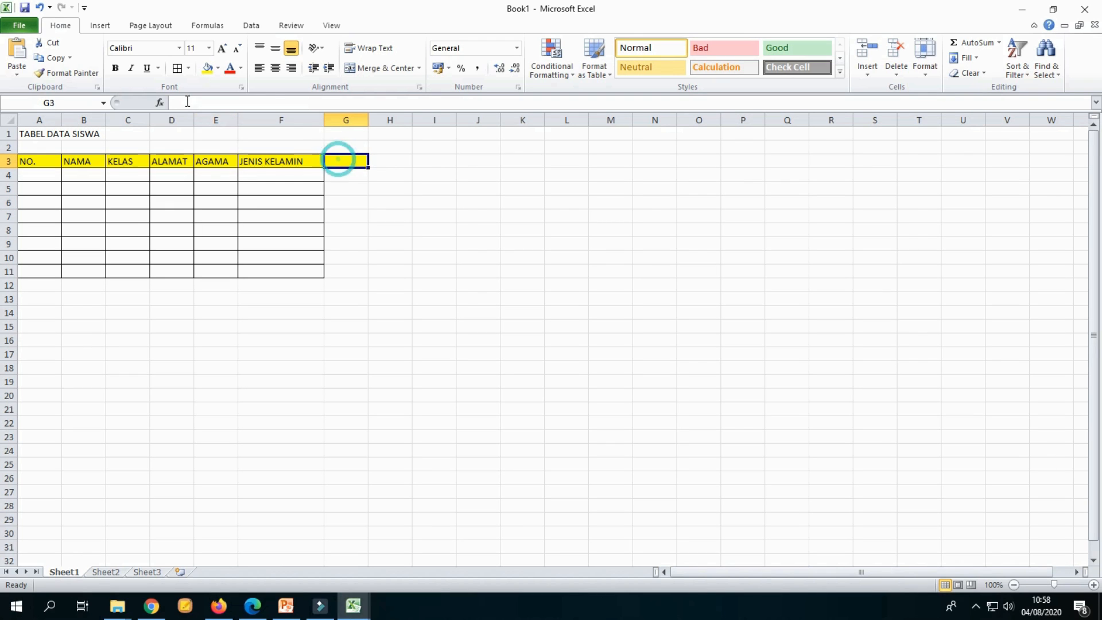
left_click(218, 67)
left_click(236, 183)
left_click(319, 299)
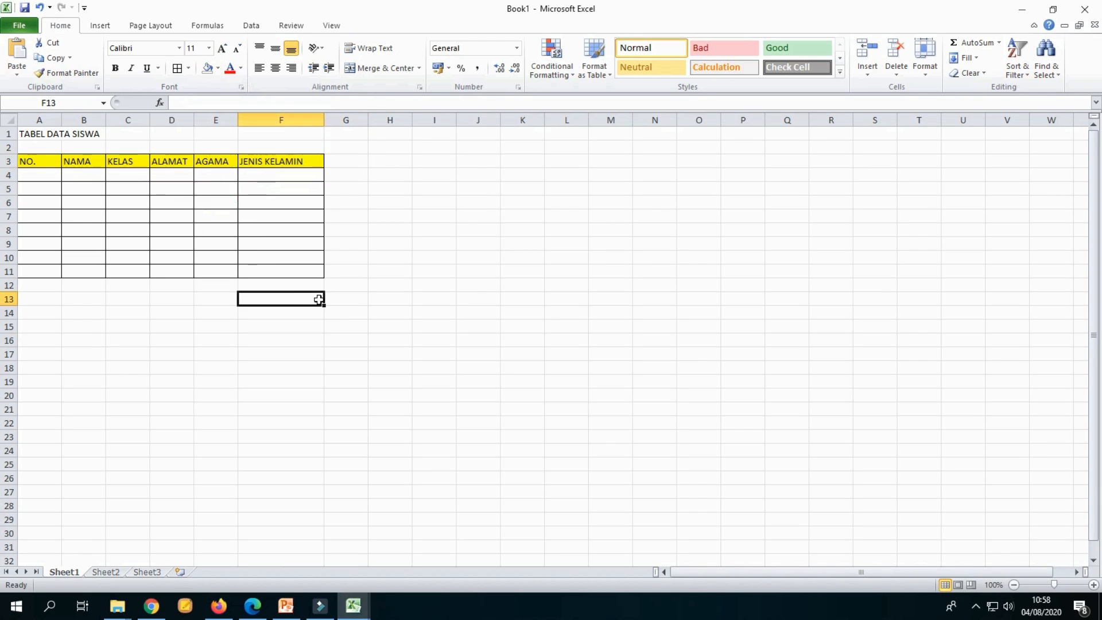
Step: Make the headers in A3:F3 bold and centred horizontally and vertically
left_click_drag(51, 161, 300, 162)
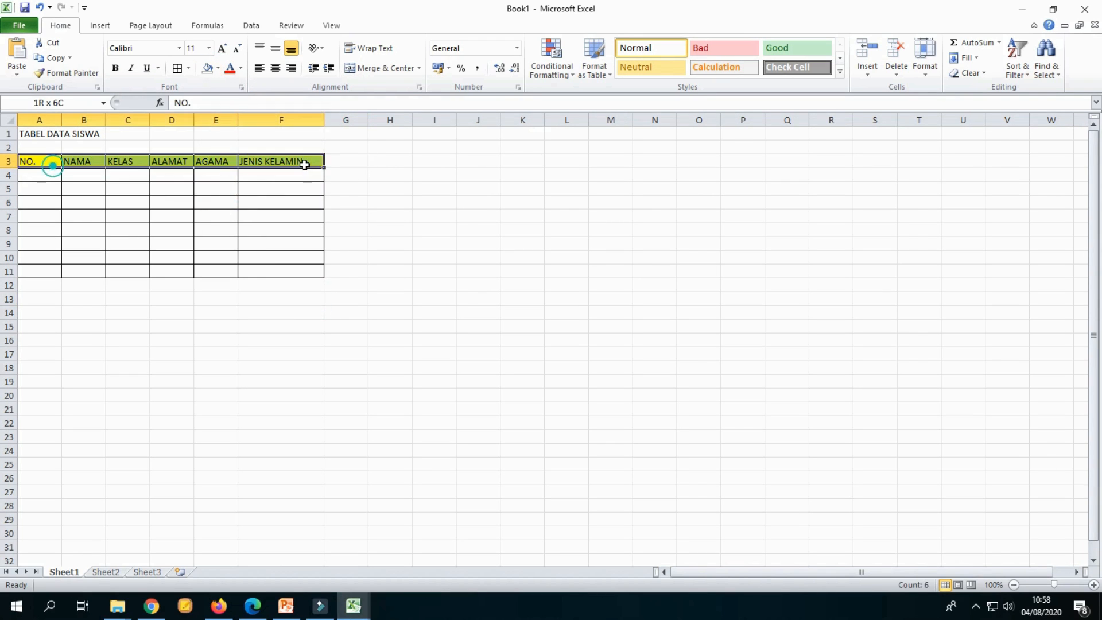
left_click(118, 70)
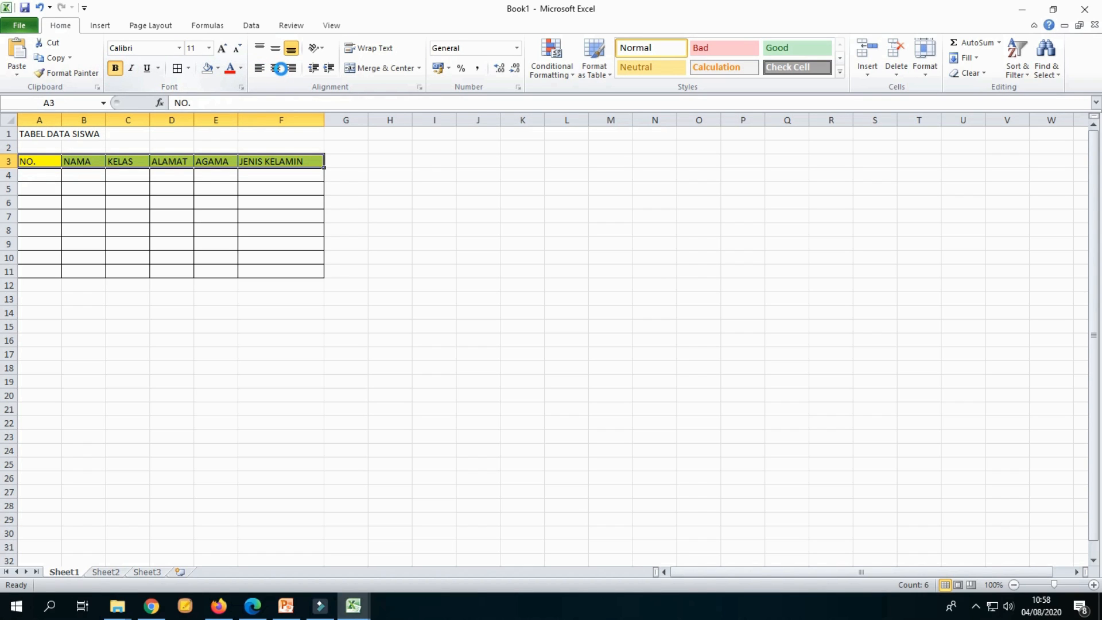
left_click(280, 68)
left_click(276, 48)
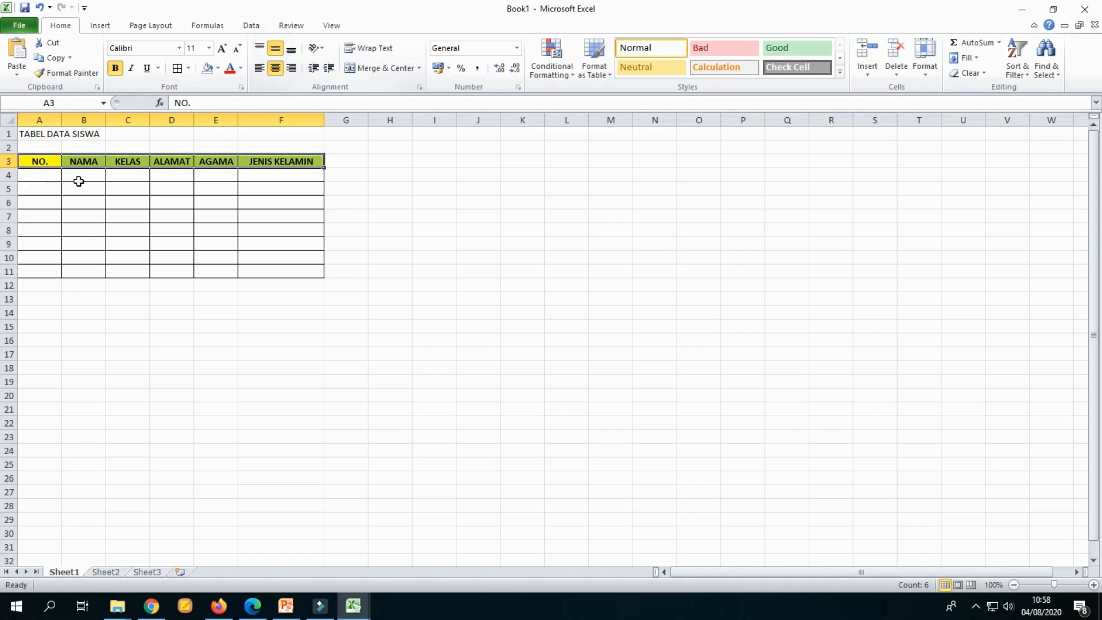
Step: Number the NO. column 1 to 8 in A4:A11 with a fill series and centre the numbers
left_click(51, 172)
type("1")
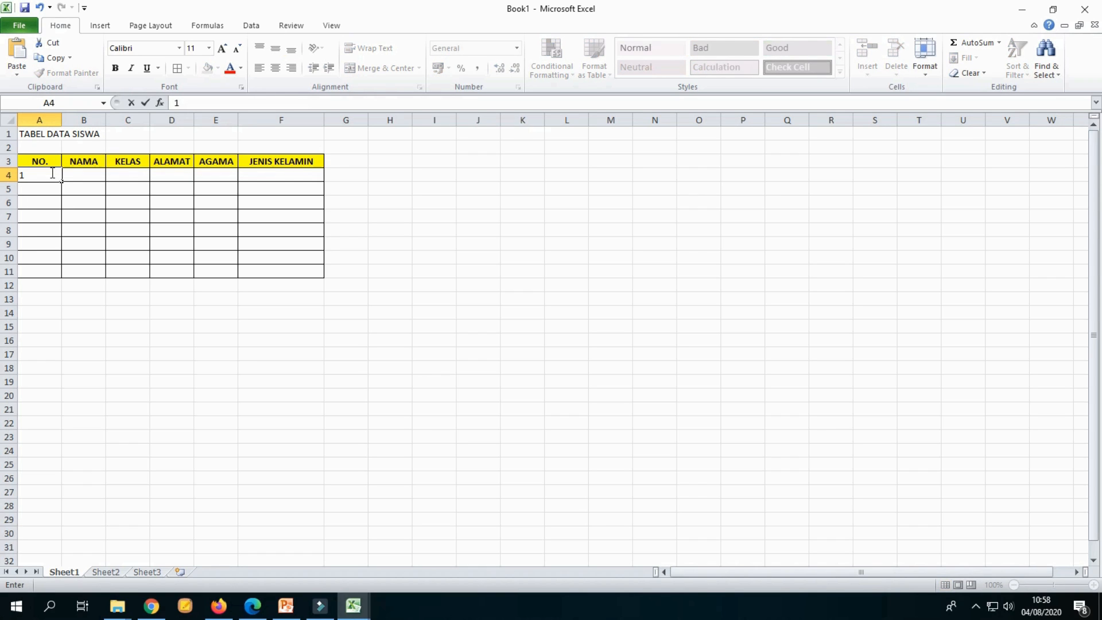
left_click(161, 230)
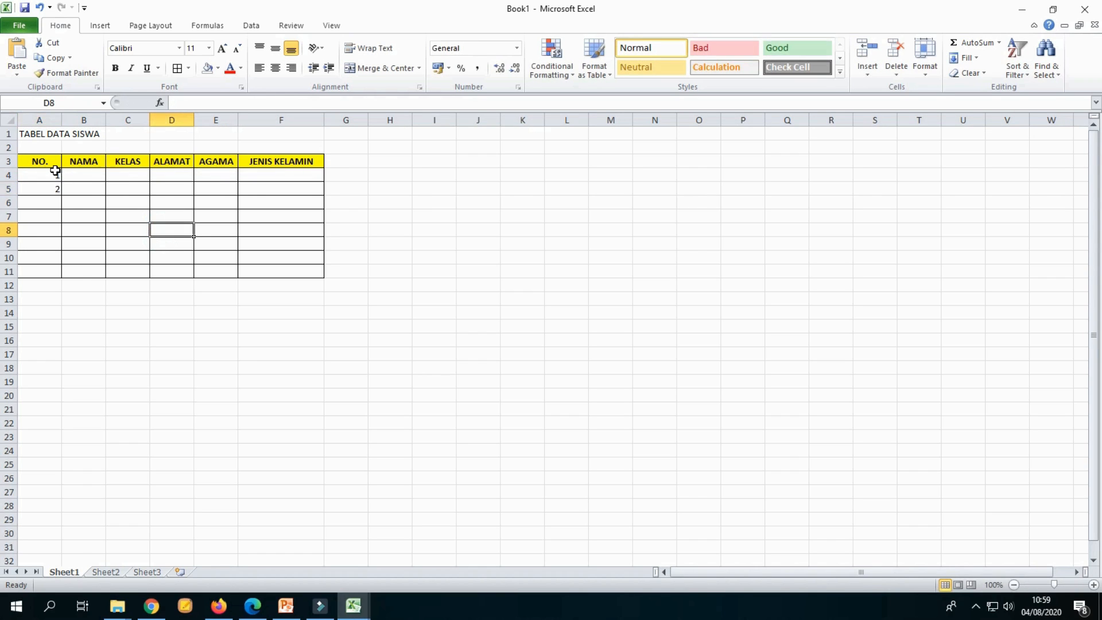
mouse_move(53, 171)
left_mouse_down()
mouse_move(59, 277)
mouse_move(67, 182)
left_mouse_up()
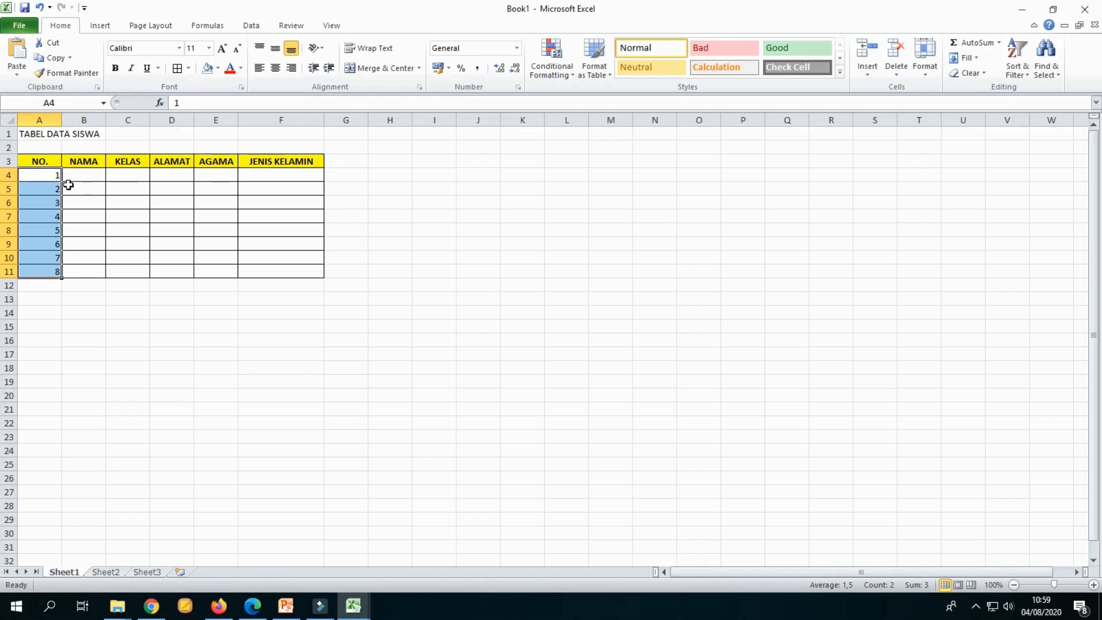
left_click(276, 69)
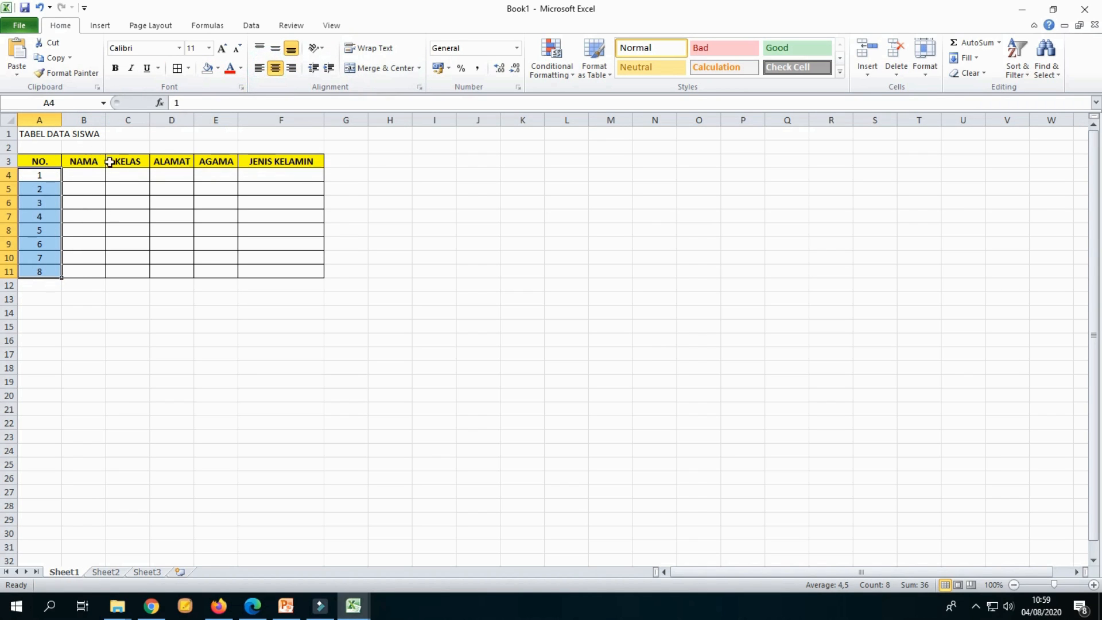
Step: Widen column B so the NAMA column is wider
left_click_drag(106, 117, 146, 117)
left_click(479, 228)
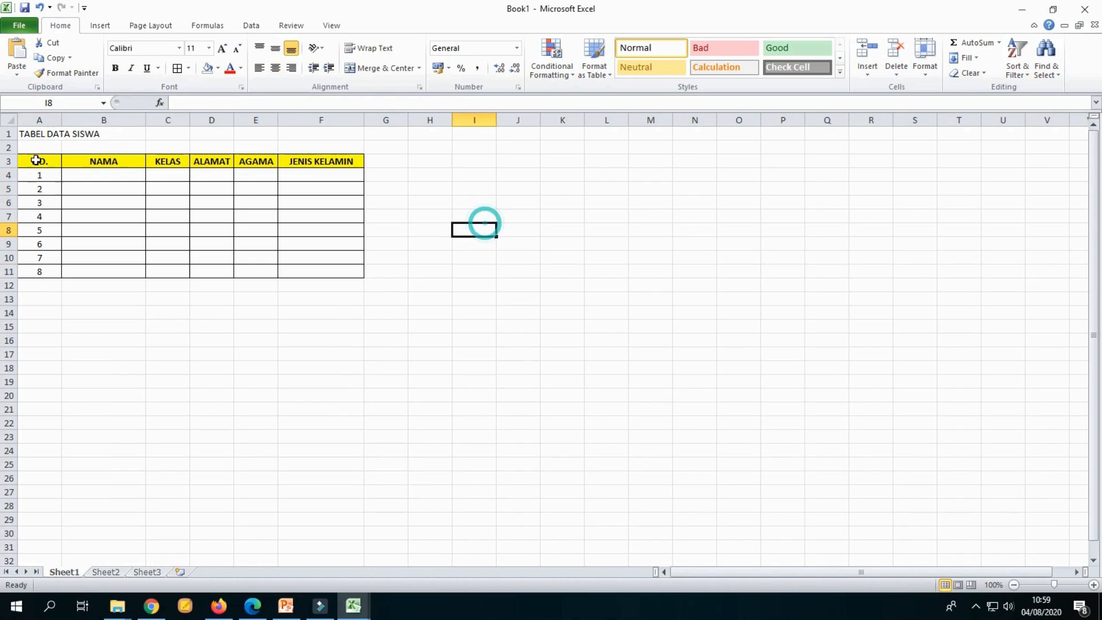
Step: Merge and centre the title TABEL DATA SISWA across A1:F1
left_click(33, 129)
left_click_drag(33, 129, 319, 120)
left_click(368, 69)
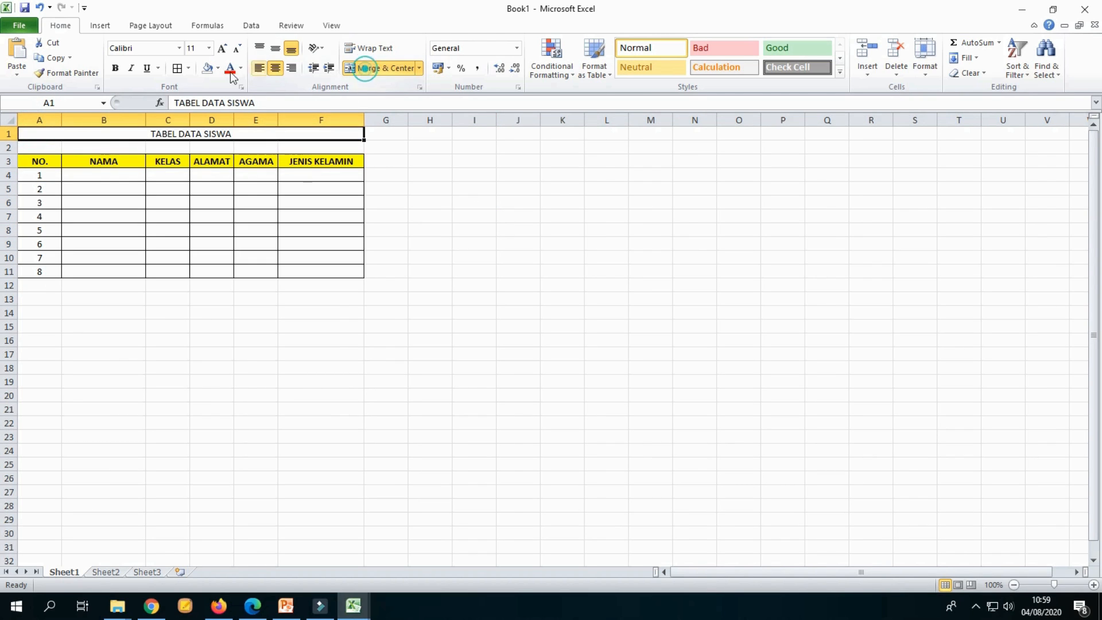
Step: Make the title bold and set its font size to 14
left_click(115, 68)
left_click(209, 48)
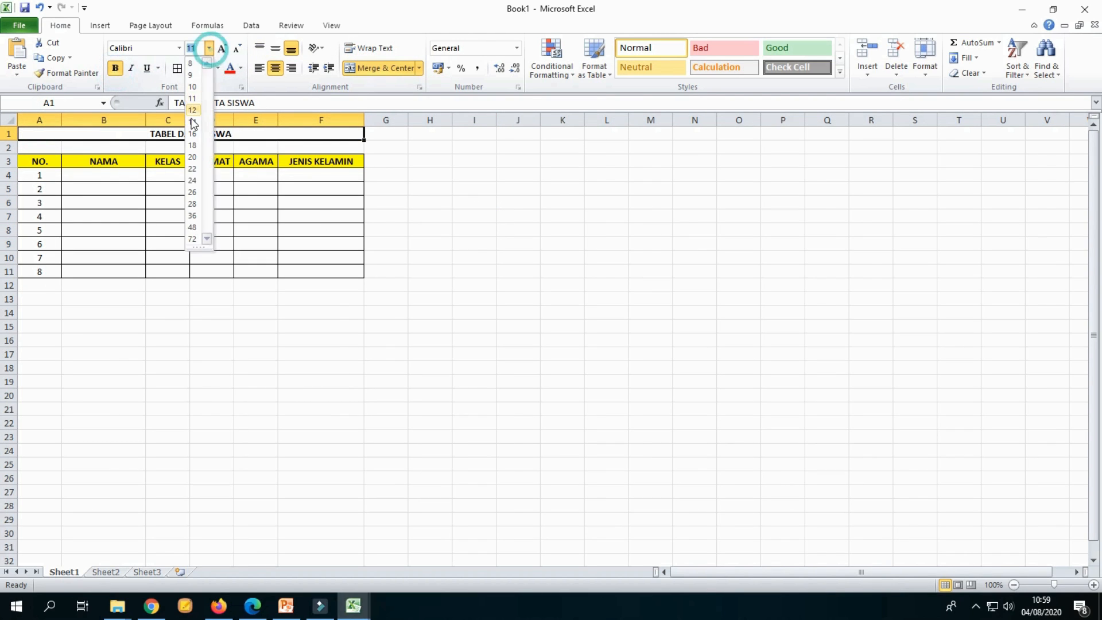
left_click(193, 123)
left_click(455, 233)
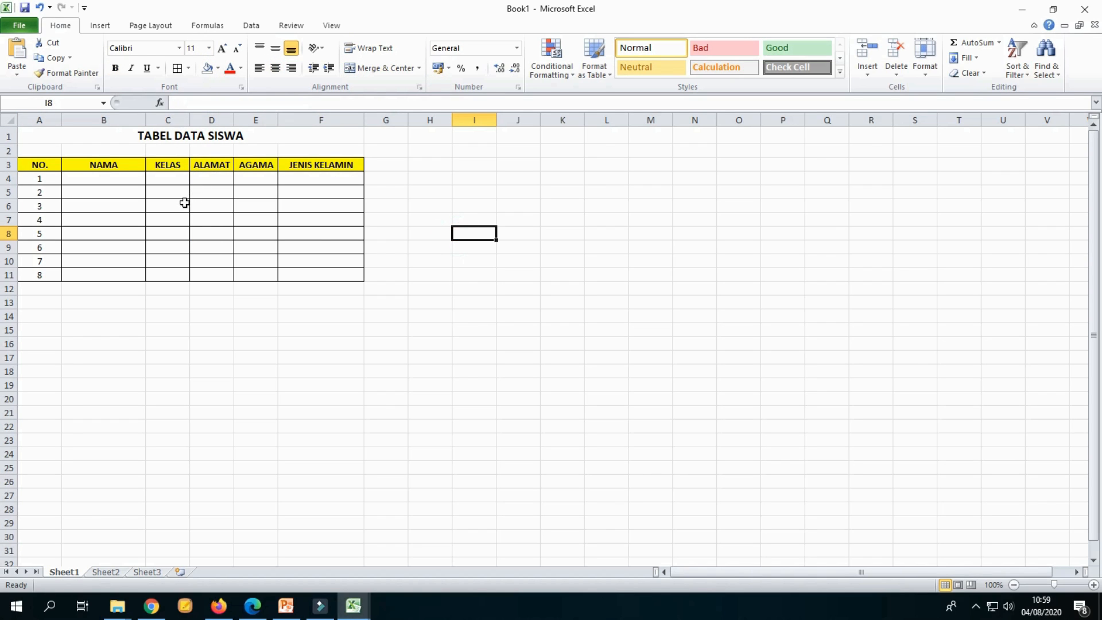
Step: Review the header and data cells of the finished table
left_click(459, 373)
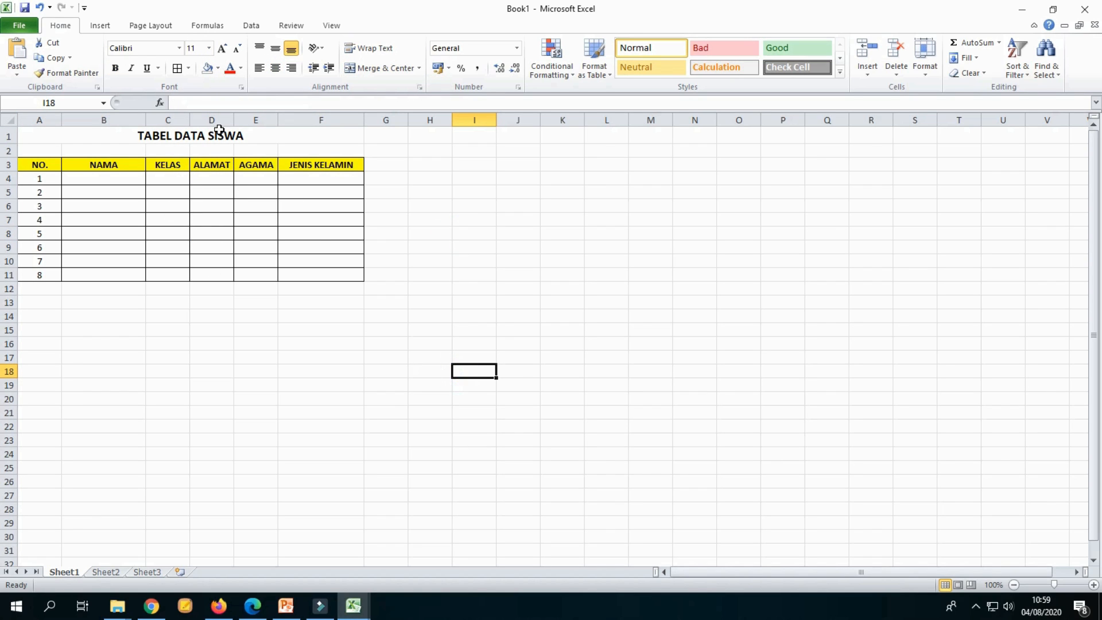
left_click(106, 210)
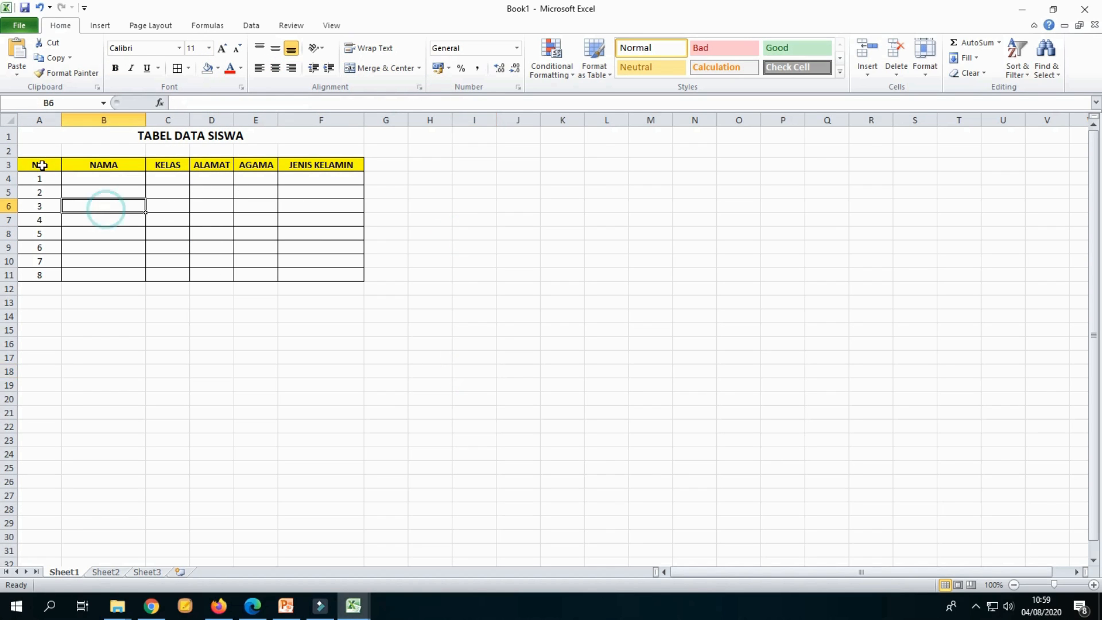
left_click(39, 164)
left_click(103, 164)
left_click(168, 165)
left_click(216, 168)
left_click(256, 164)
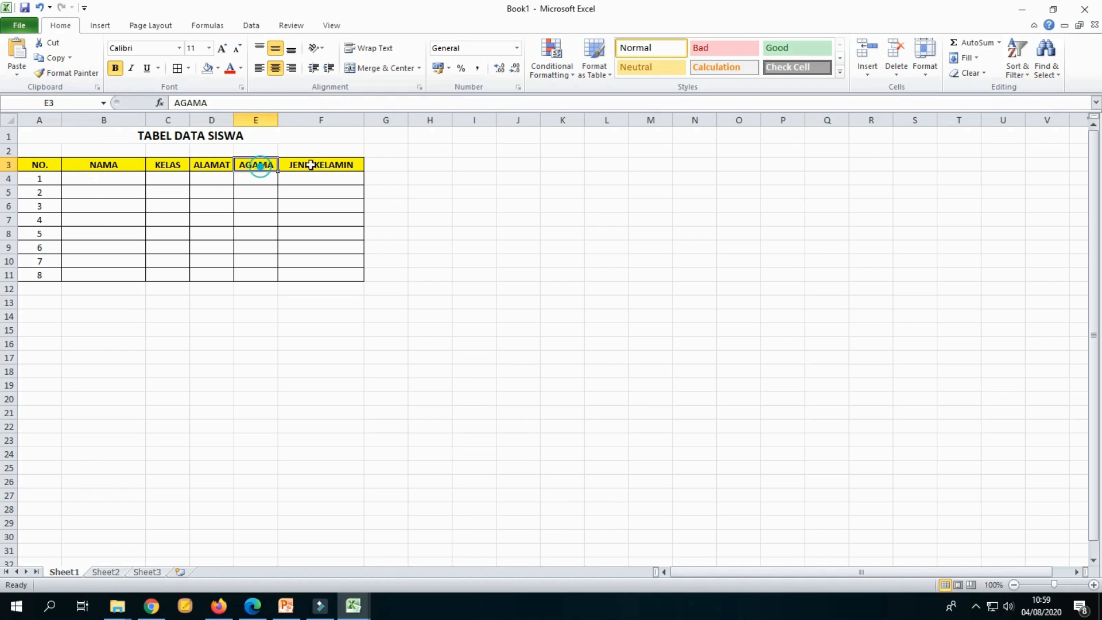
left_click(327, 164)
left_click(43, 181)
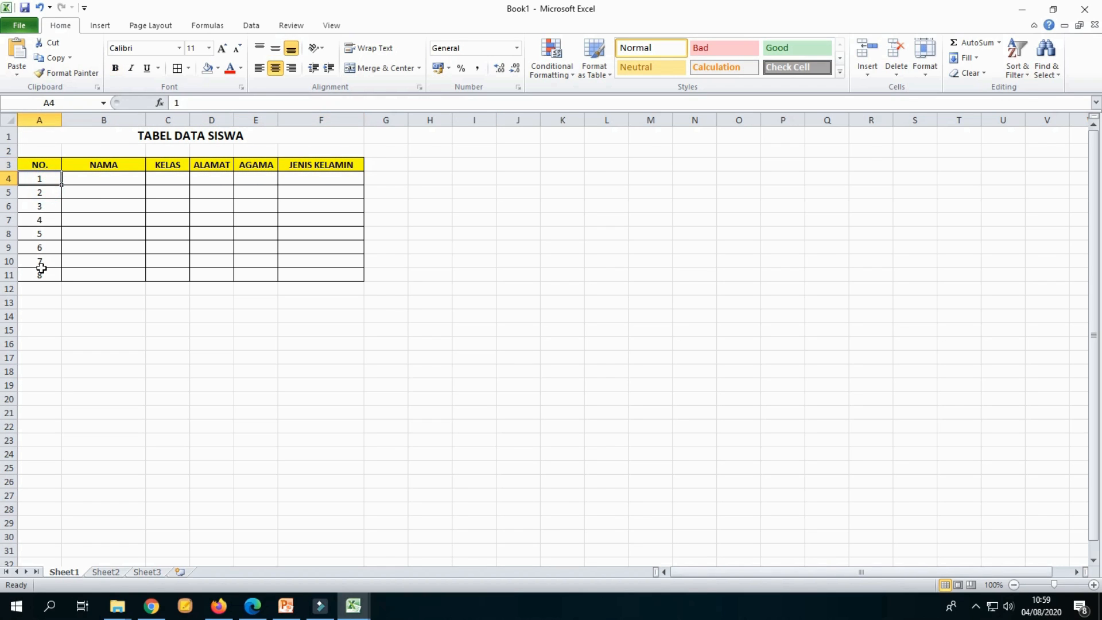
left_click(41, 269)
left_click(53, 189)
left_click(108, 204)
left_click(82, 178)
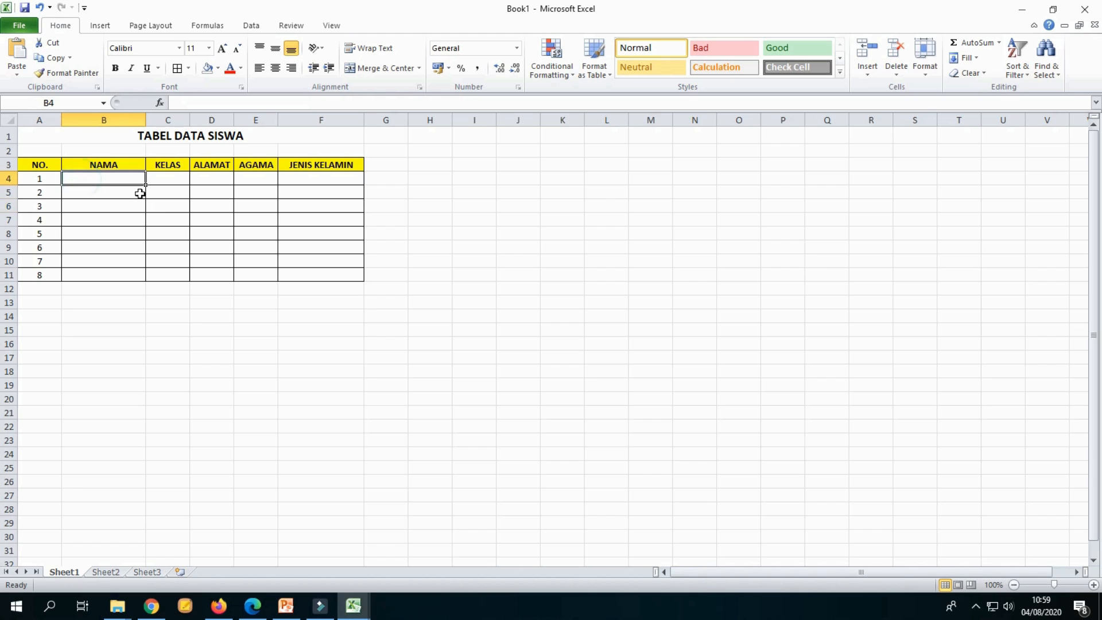
left_click(126, 202)
left_click(252, 228)
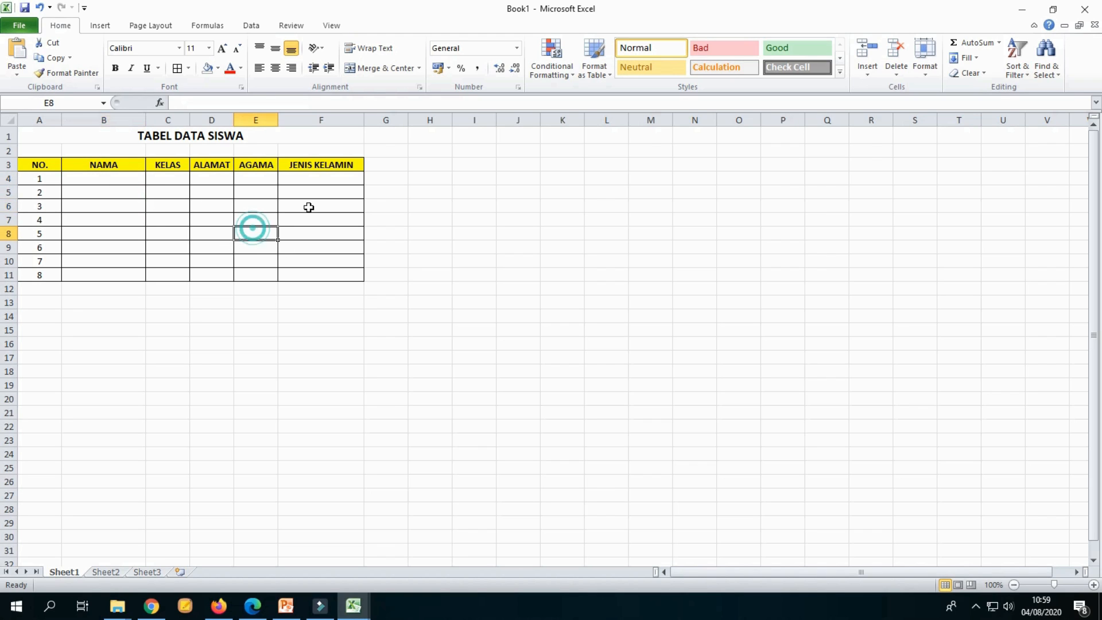
left_click(156, 188)
left_click(332, 246)
left_click(473, 226)
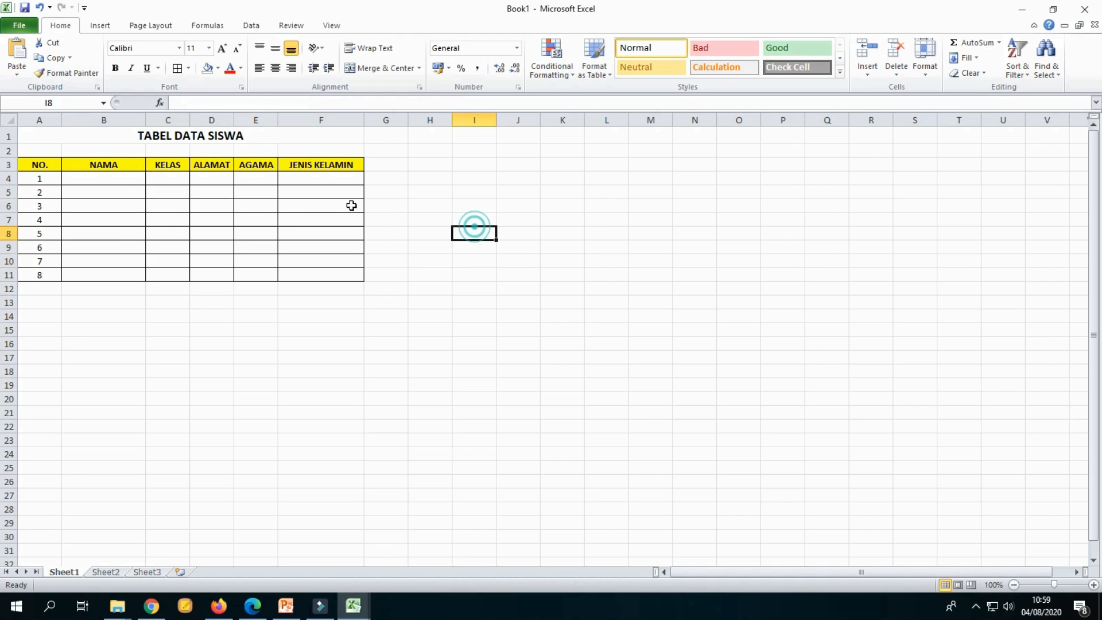
left_click(313, 203)
left_click(217, 217)
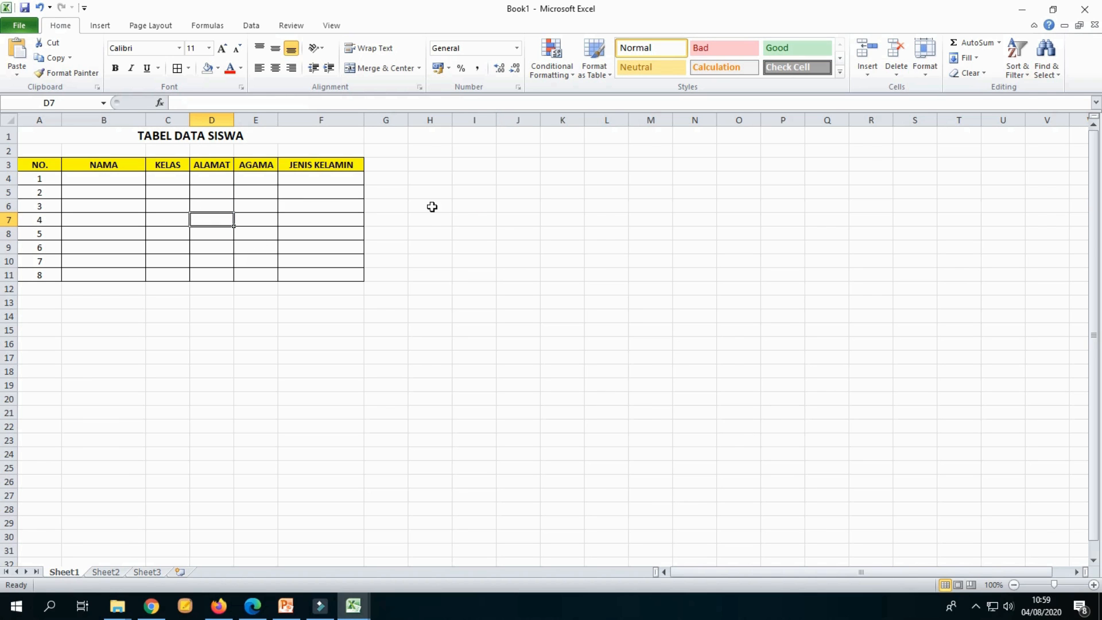
left_click(545, 262)
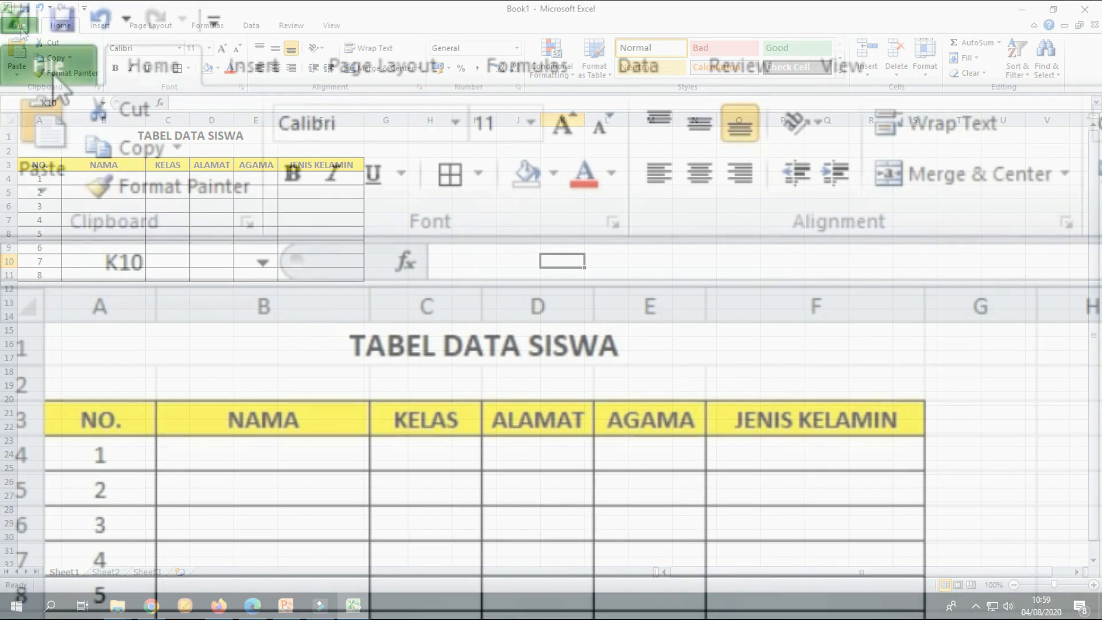
Step: Open the Save As dialog and browse to USB Drive (F:)
left_click(20, 26)
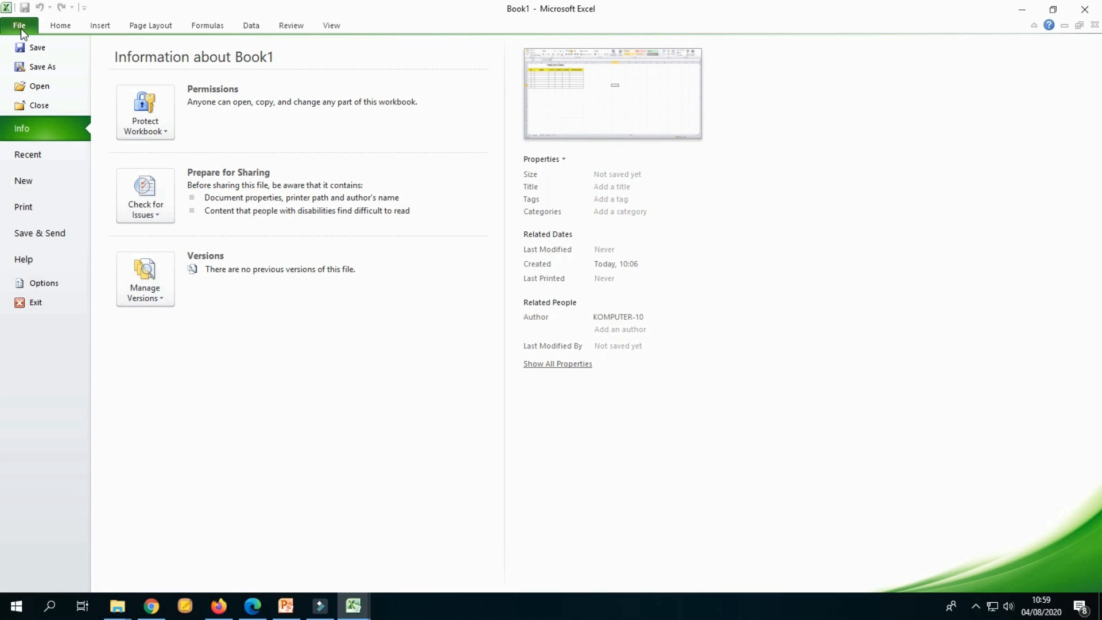
left_click(21, 29)
left_click(464, 276)
left_click(465, 195)
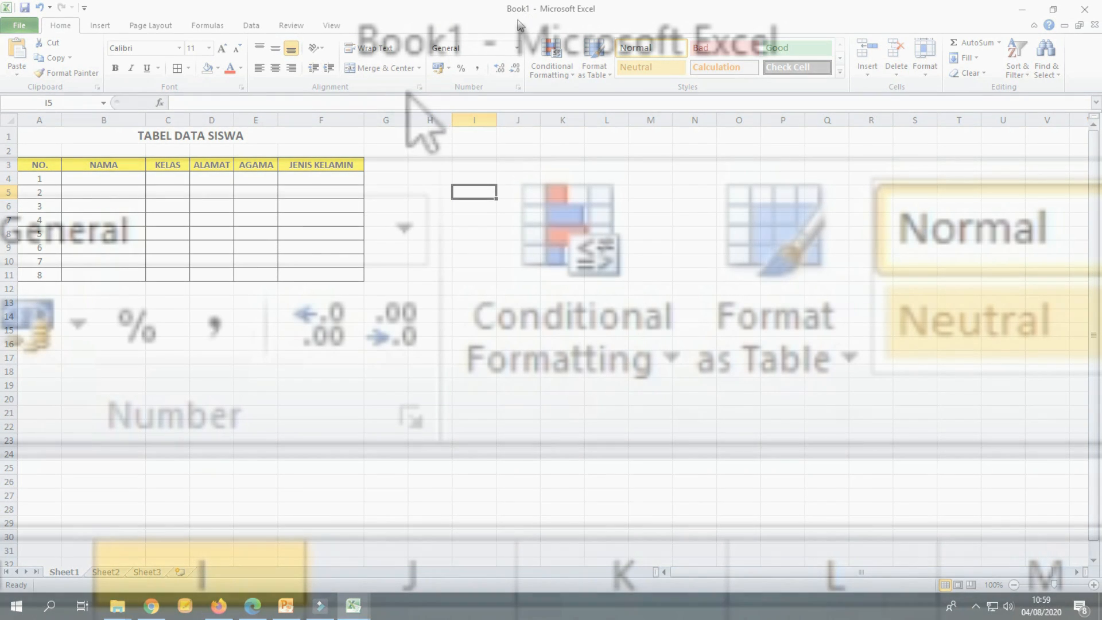
left_click(519, 174)
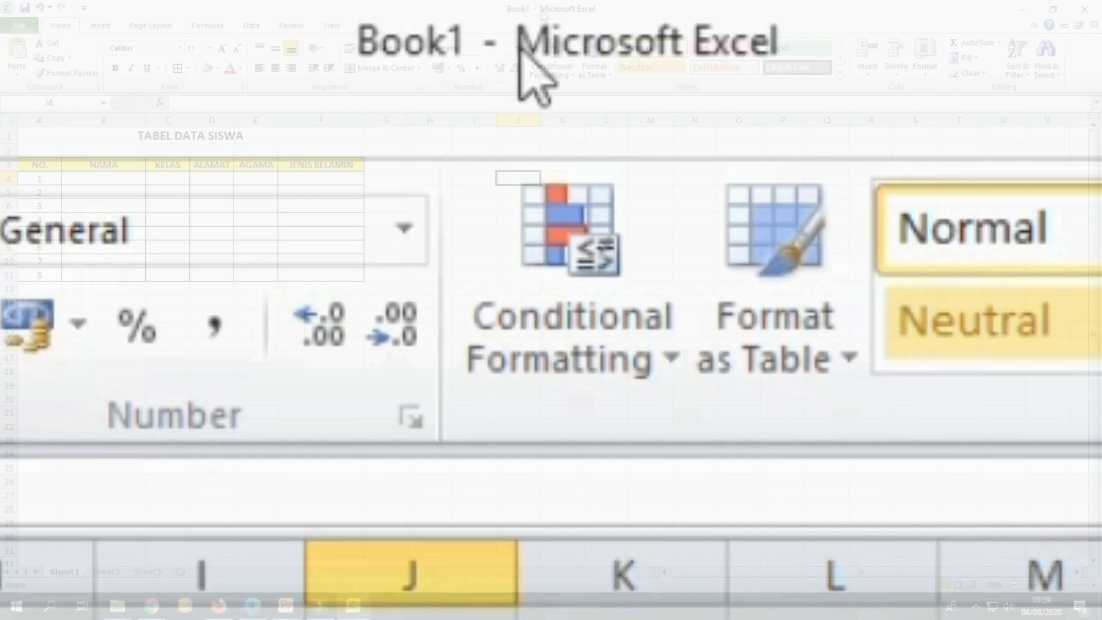
left_click(20, 26)
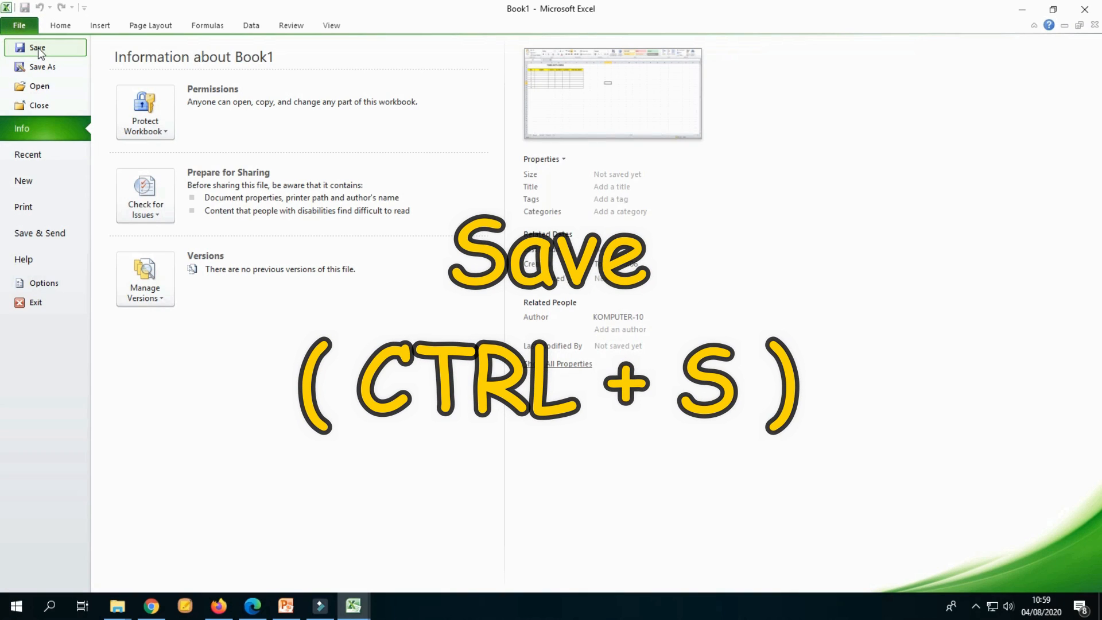
left_click(38, 47)
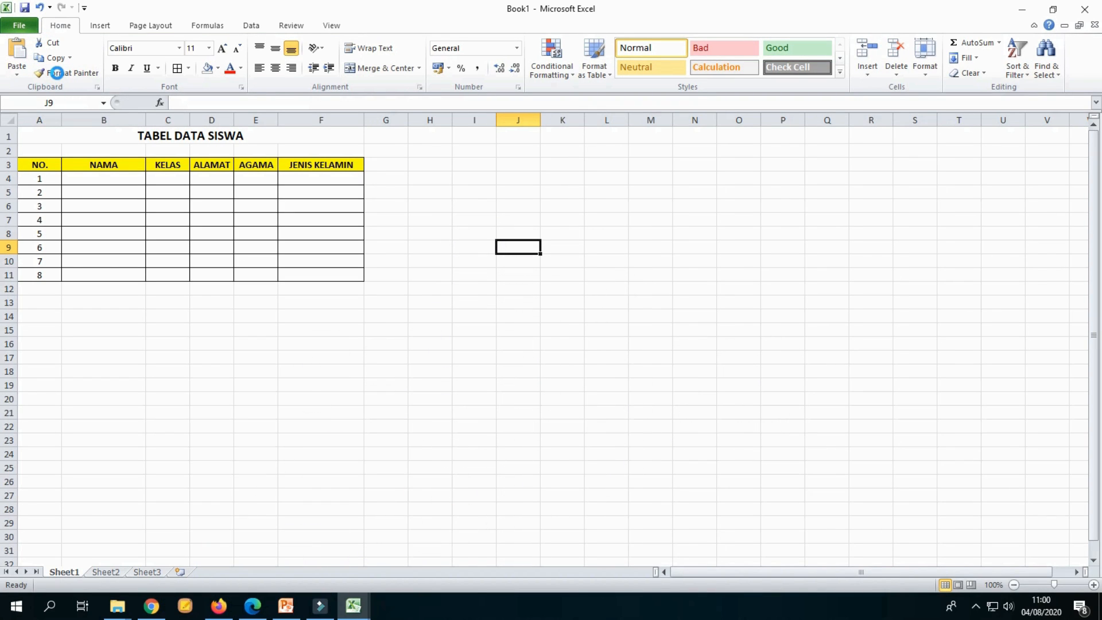
key("ctrl+s")
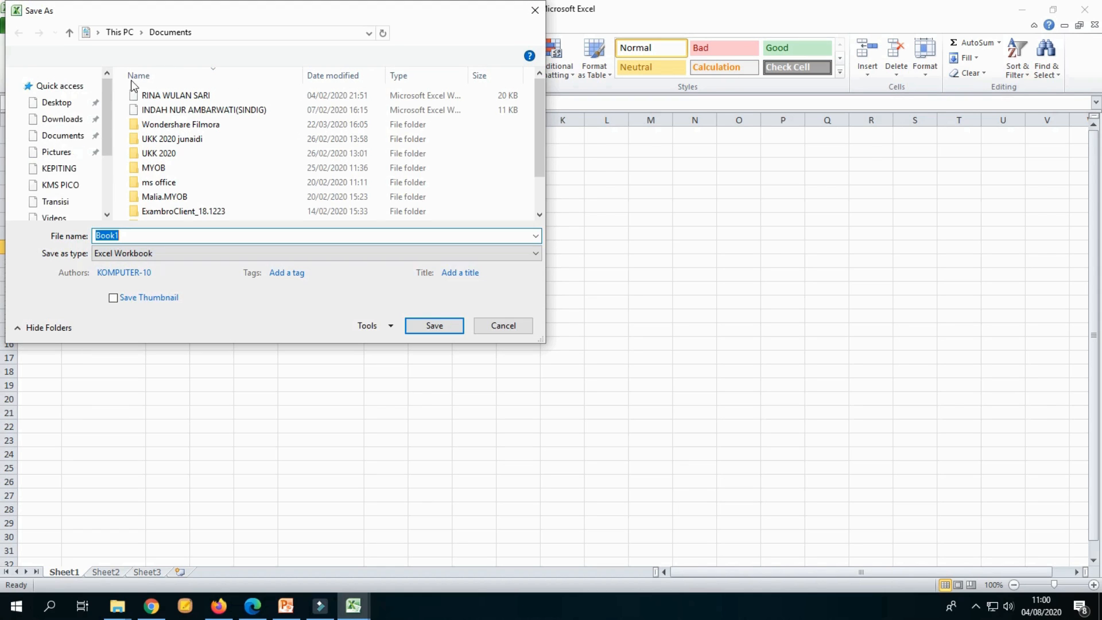
left_click_drag(222, 22, 427, 140)
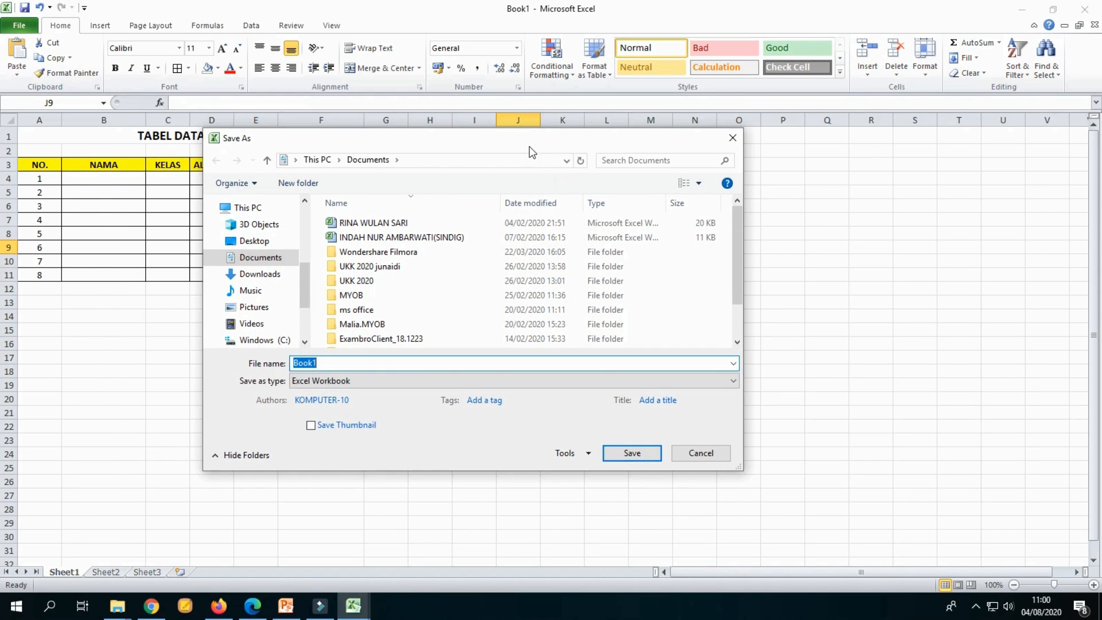
left_click_drag(508, 140, 535, 144)
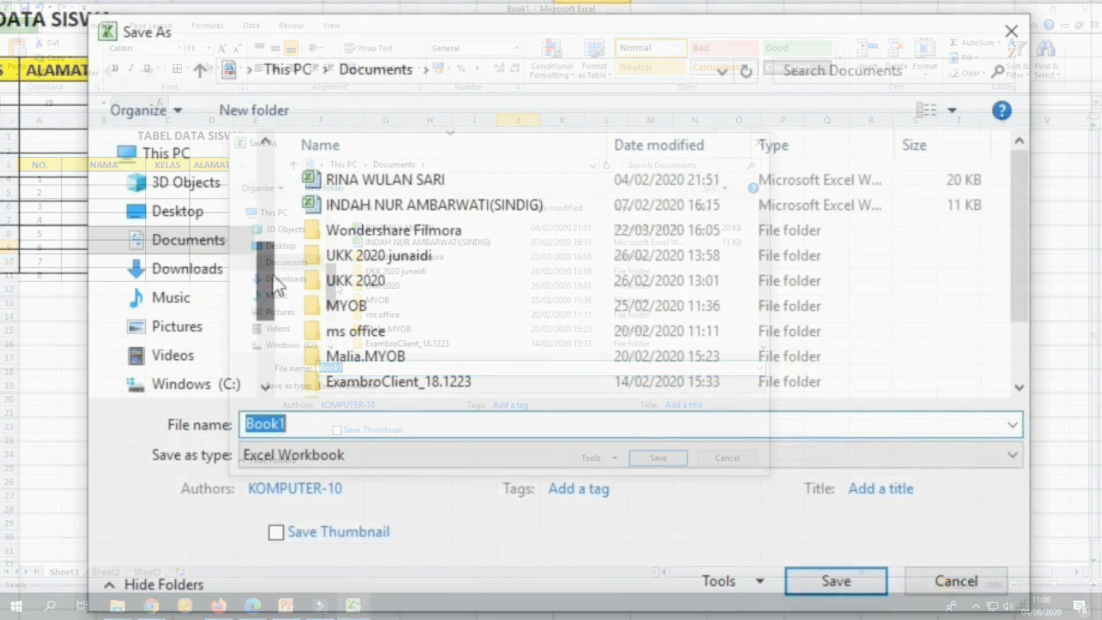
mouse_move(264, 292)
left_mouse_down()
mouse_move(269, 345)
mouse_move(263, 273)
mouse_move(267, 343)
mouse_move(266, 282)
left_mouse_up()
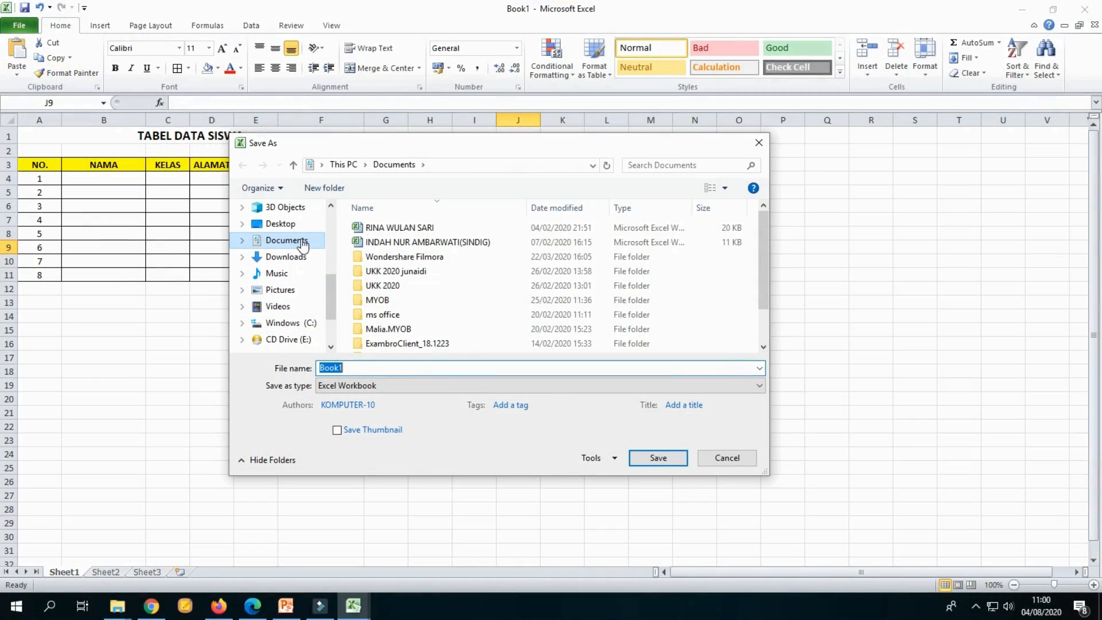
left_click(287, 240)
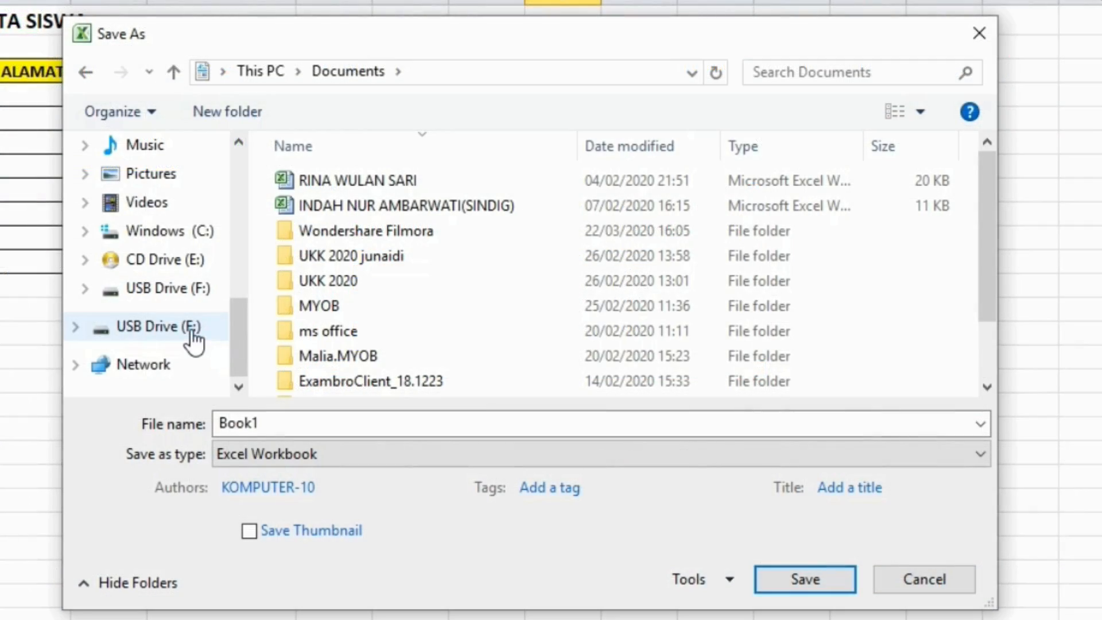
left_click(192, 332)
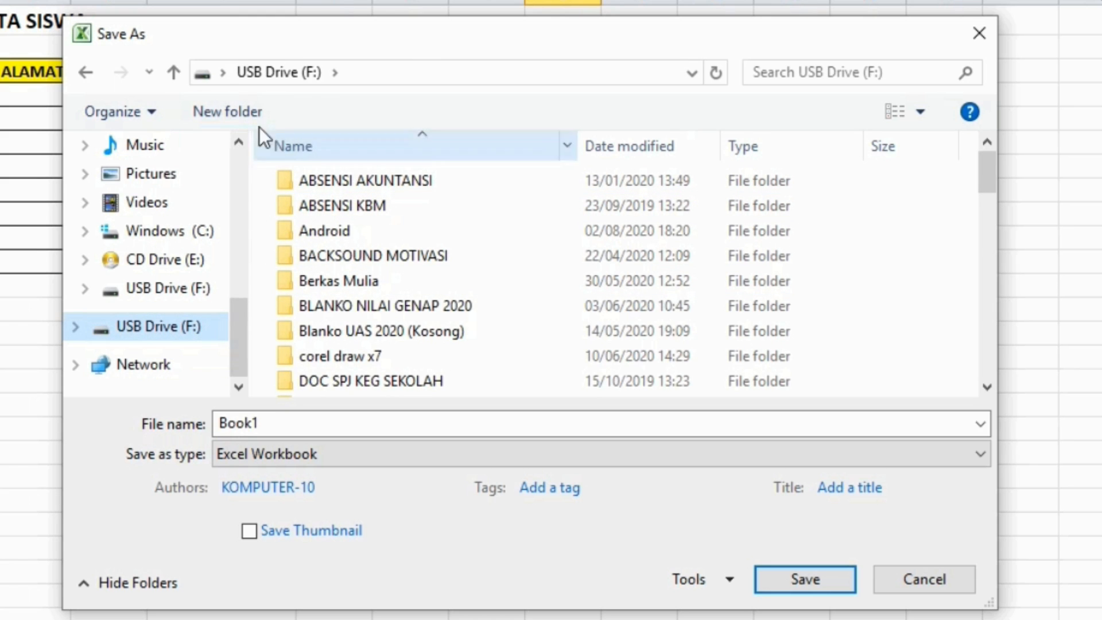
Step: Create a new folder named LATIHAN on USB Drive (F:)
left_click(247, 118)
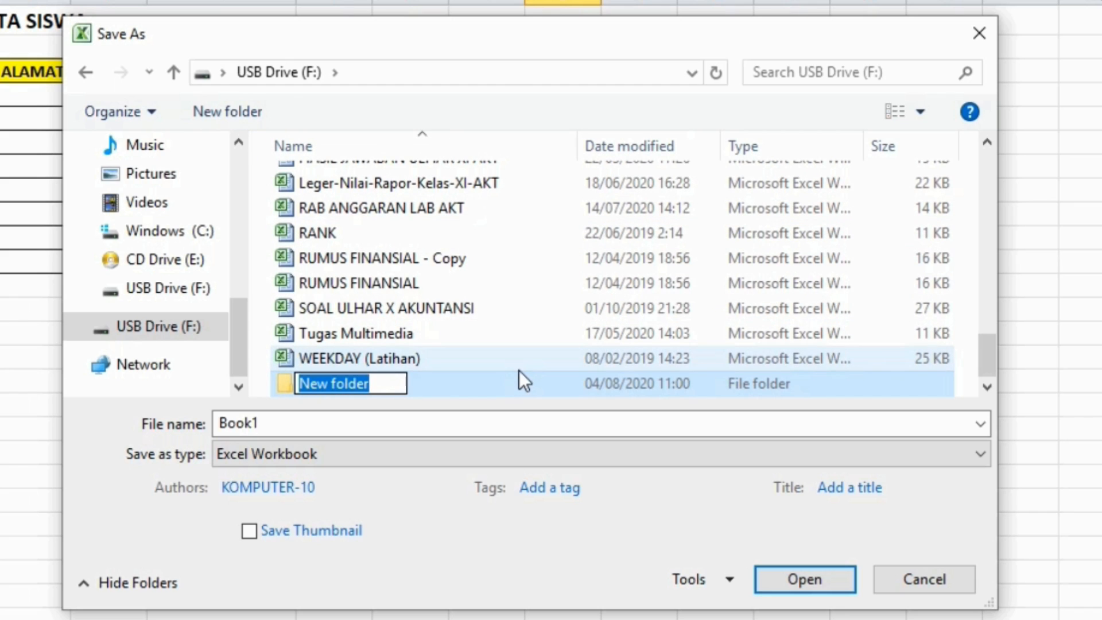
type("LAT")
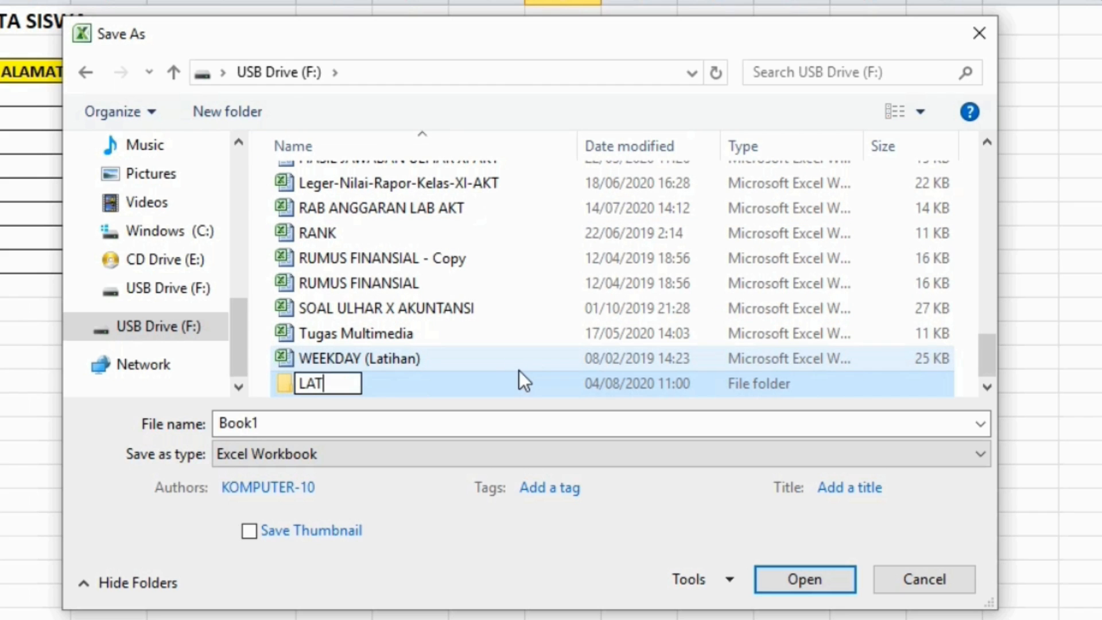
type("IHAN")
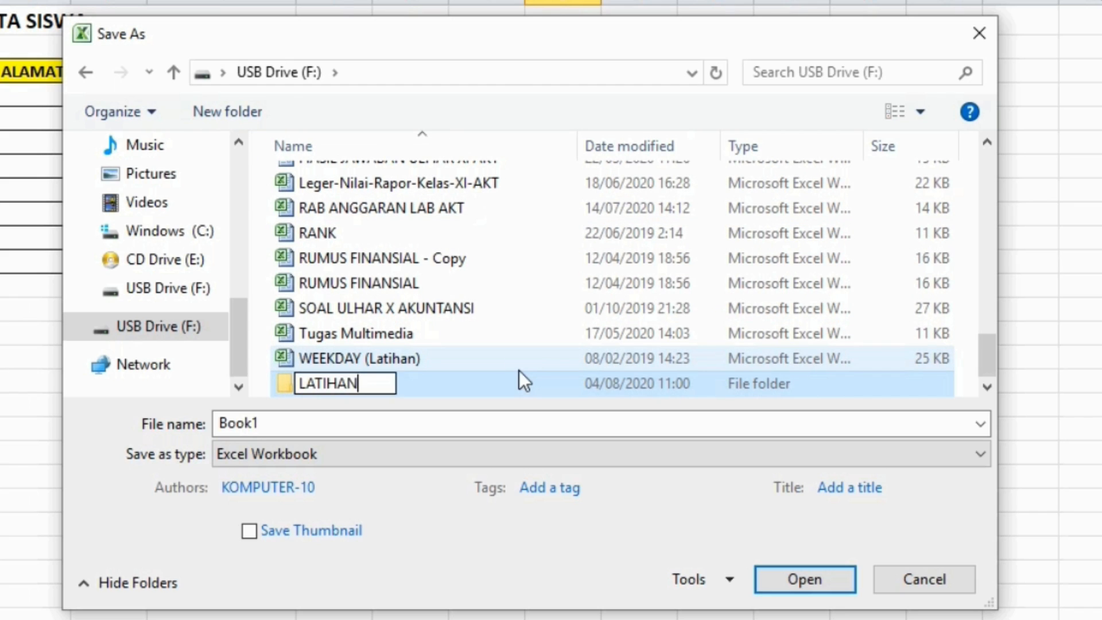
left_click(520, 391)
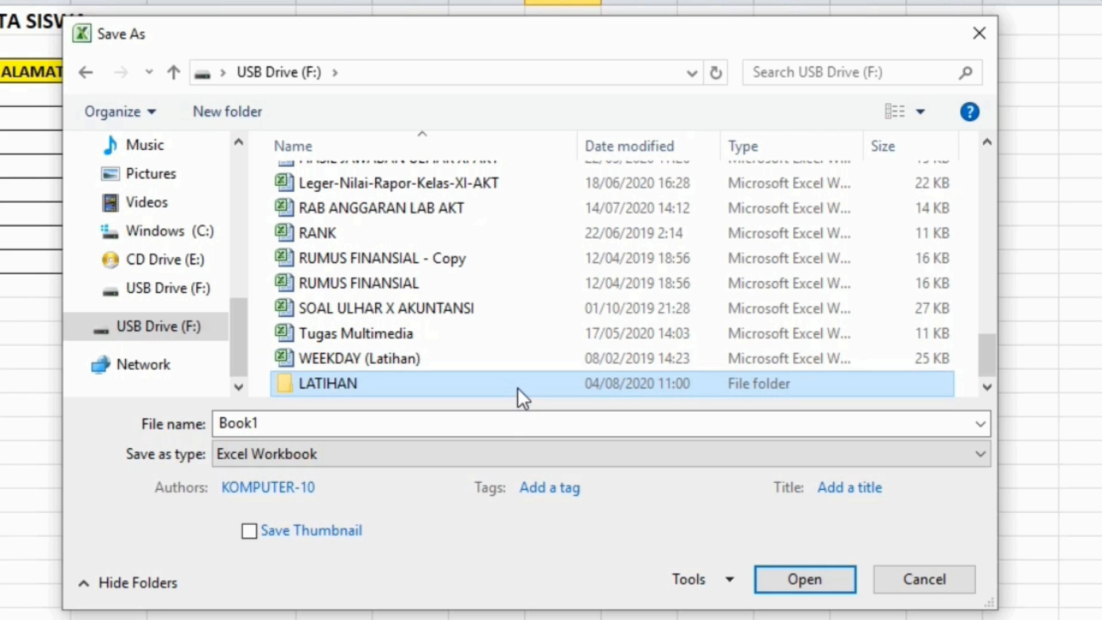
Step: Save the workbook as LATIHAN EXCEL, an Excel Workbook, inside the LATIHAN folder on USB Drive (F:)
double_click(517, 388)
left_click(369, 423)
left_click(340, 425)
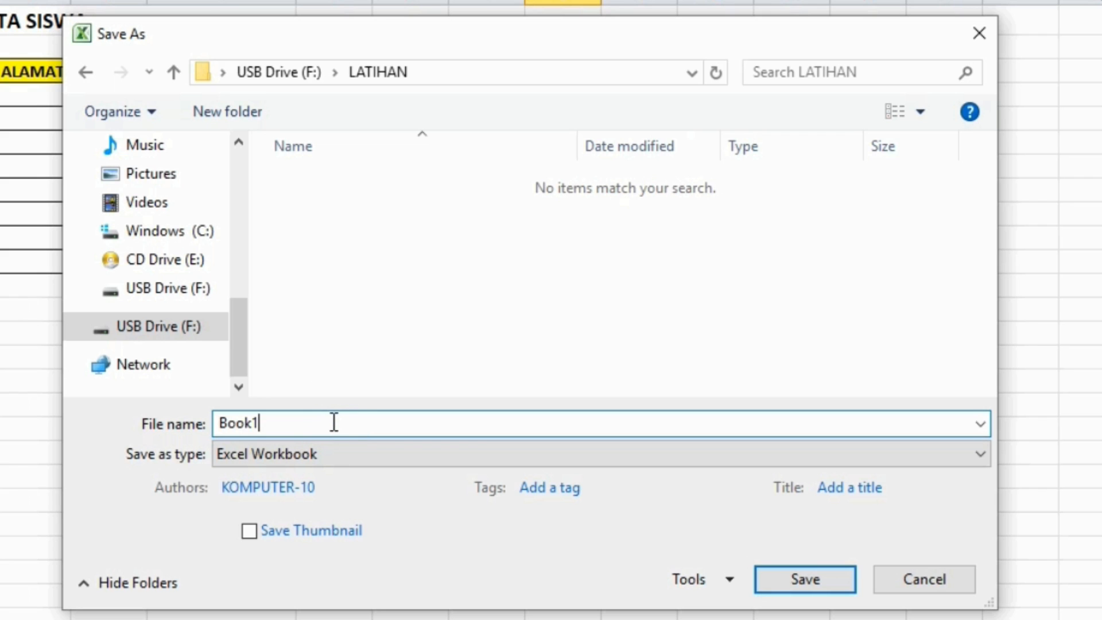
left_click_drag(334, 422, 222, 429)
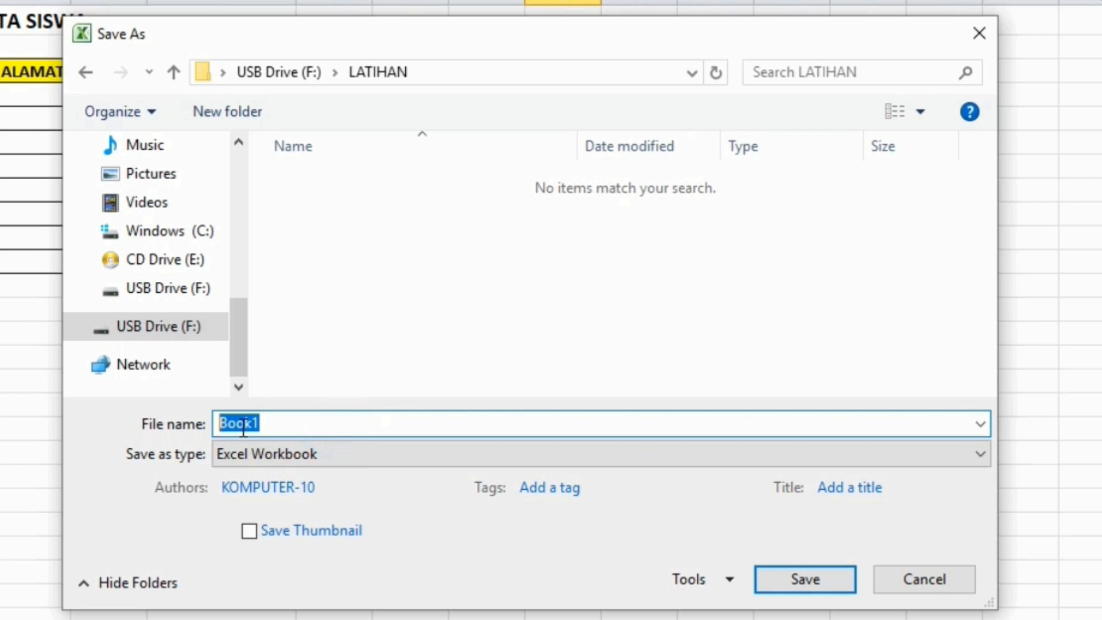
left_click(299, 427)
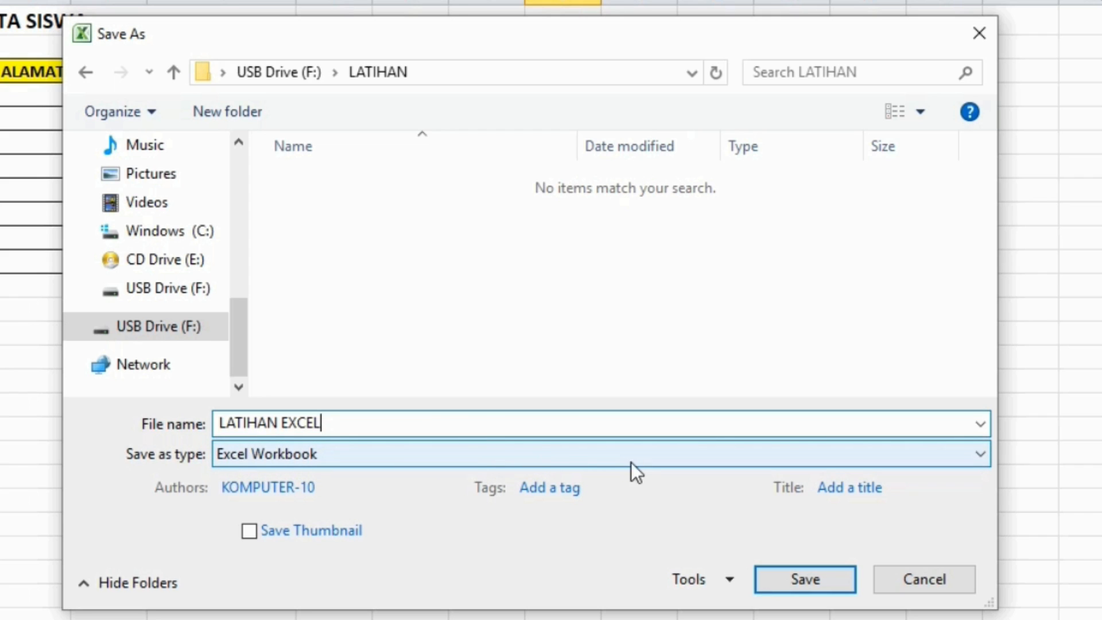
left_click(597, 457)
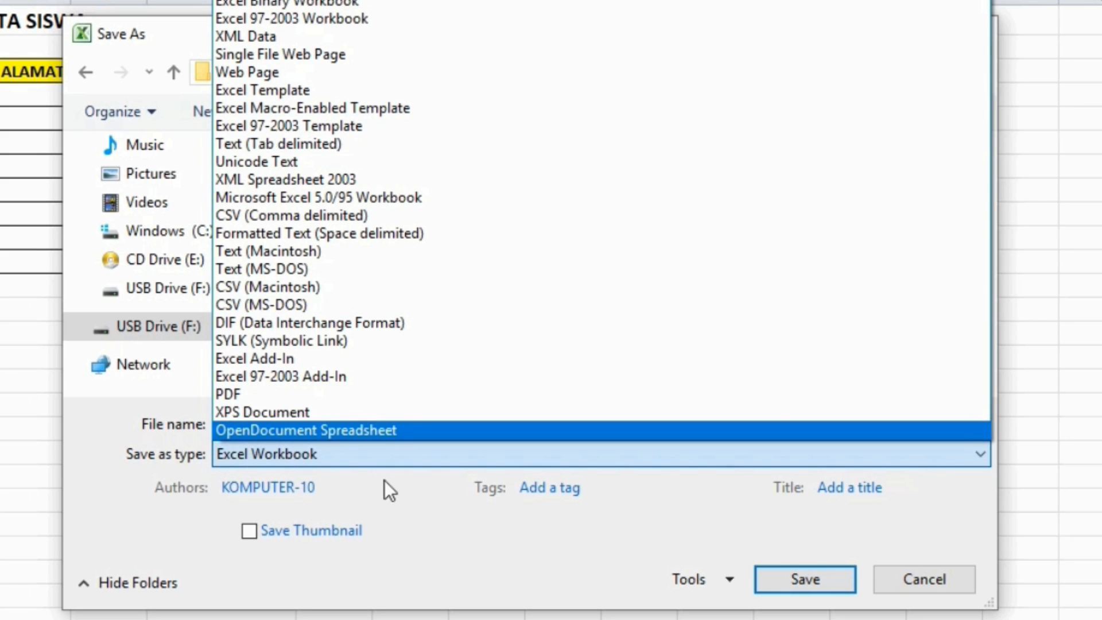
left_click(434, 535)
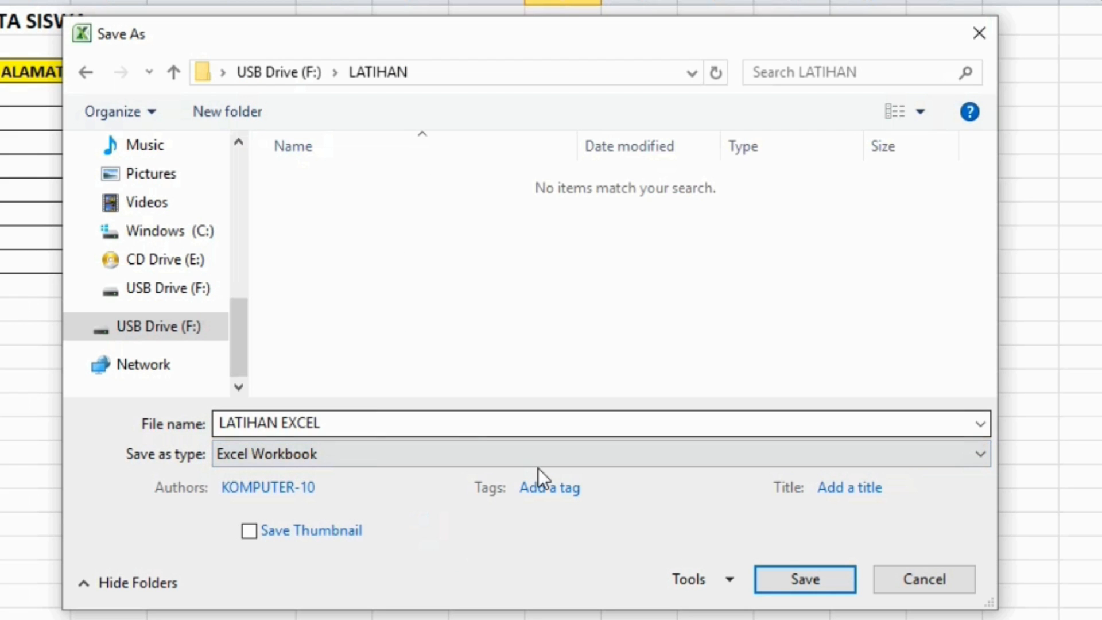
left_click(793, 581)
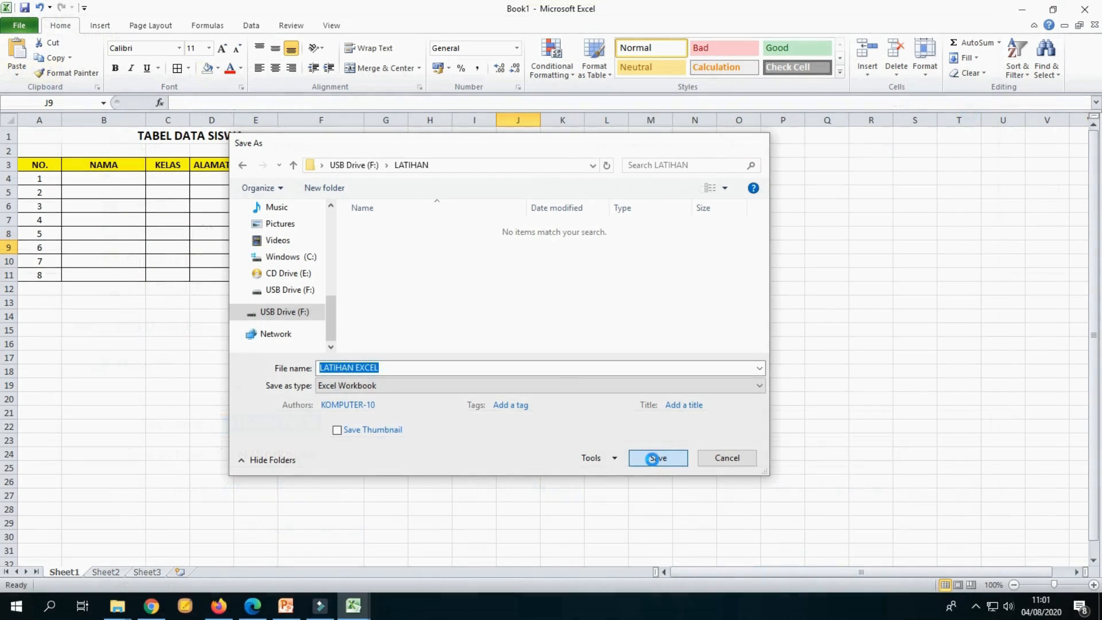
left_click(519, 285)
left_click(474, 320)
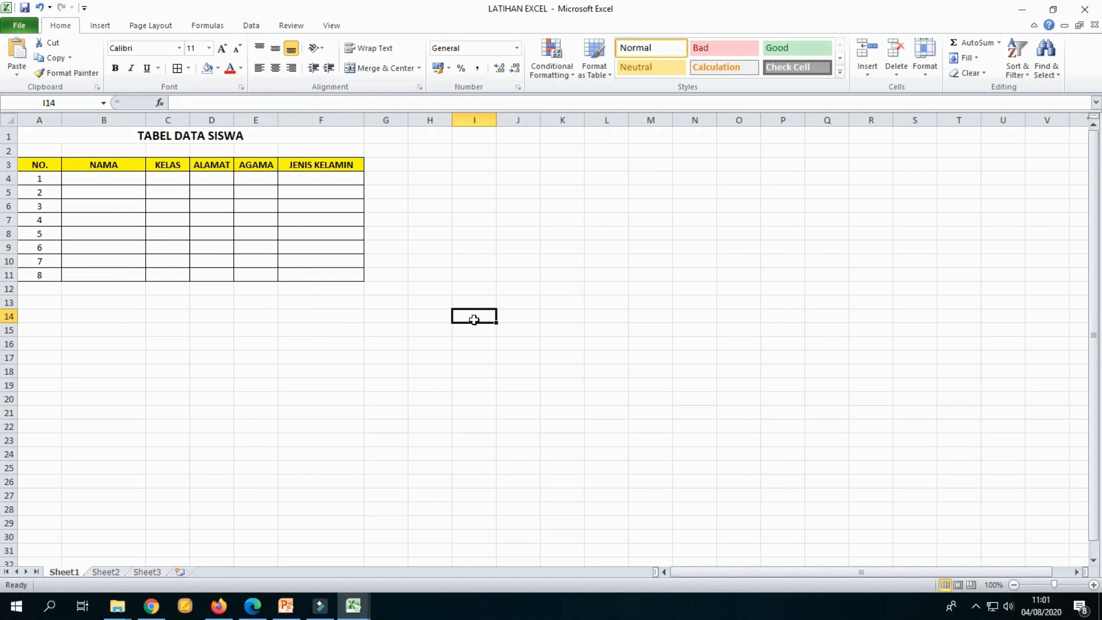
left_click(510, 190)
left_click(638, 218)
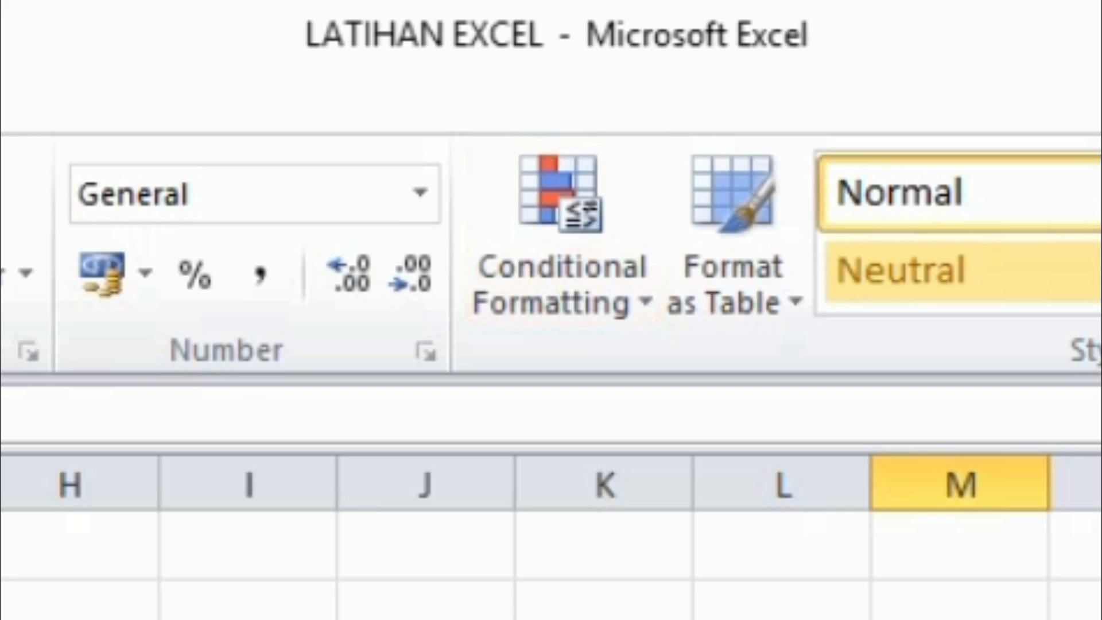
left_click(425, 616)
left_click(248, 616)
left_click(2, 616)
left_click(472, 260)
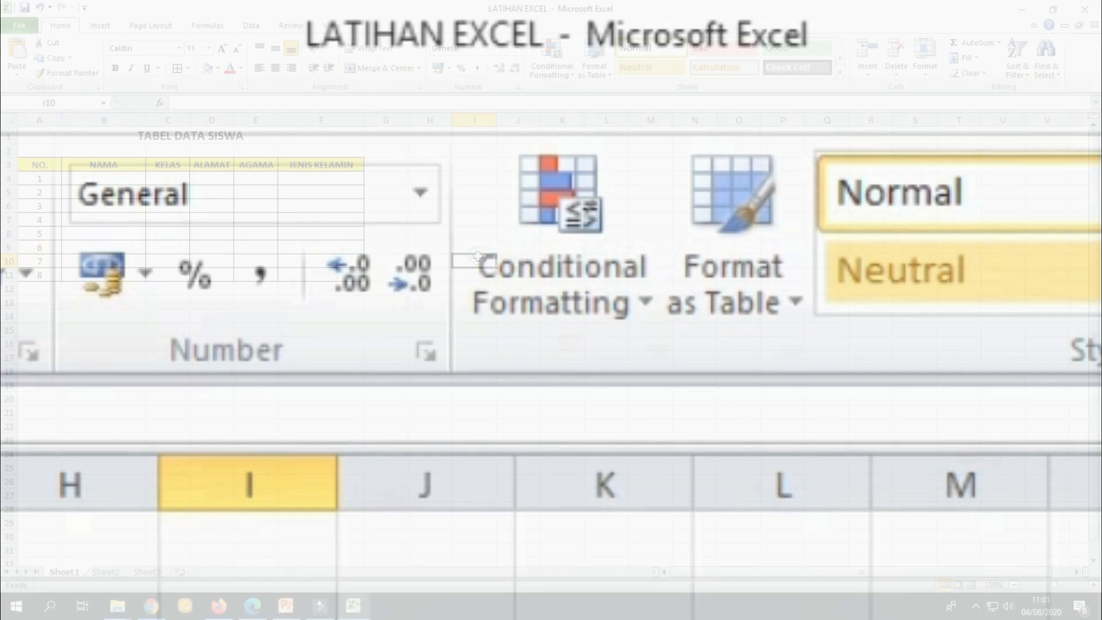
left_click(474, 195)
left_click(694, 248)
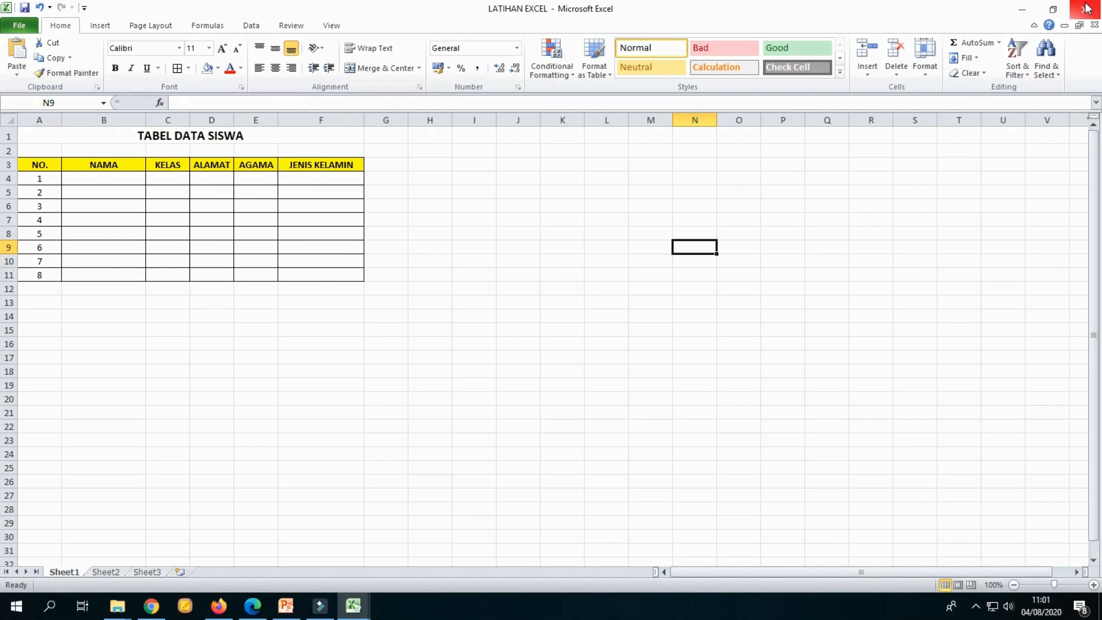
Step: Exit Excel
left_click(23, 26)
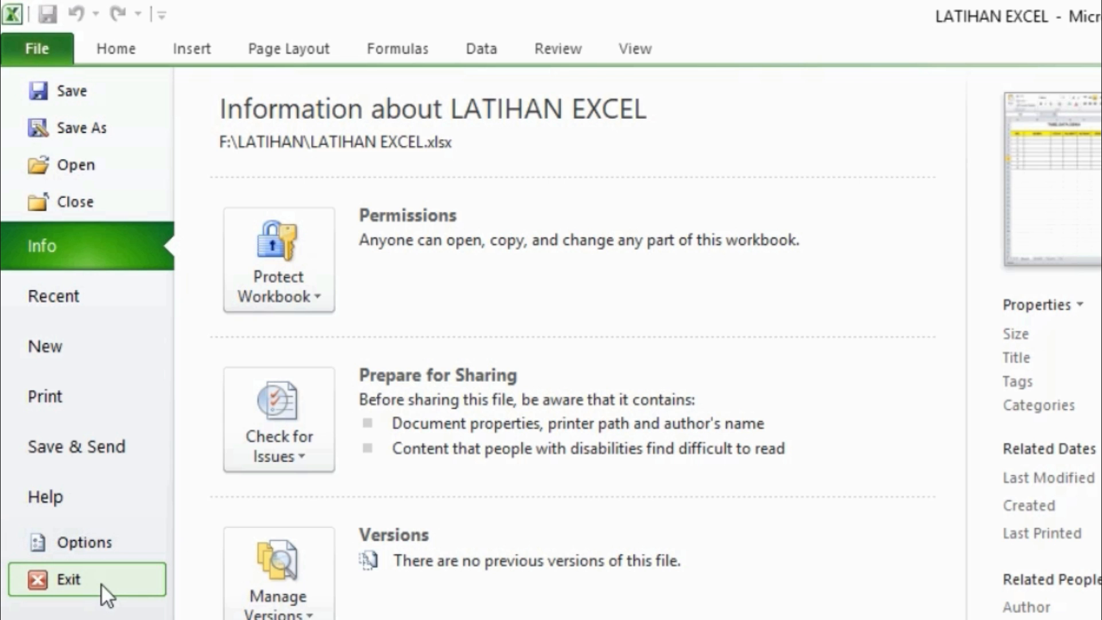
left_click(86, 583)
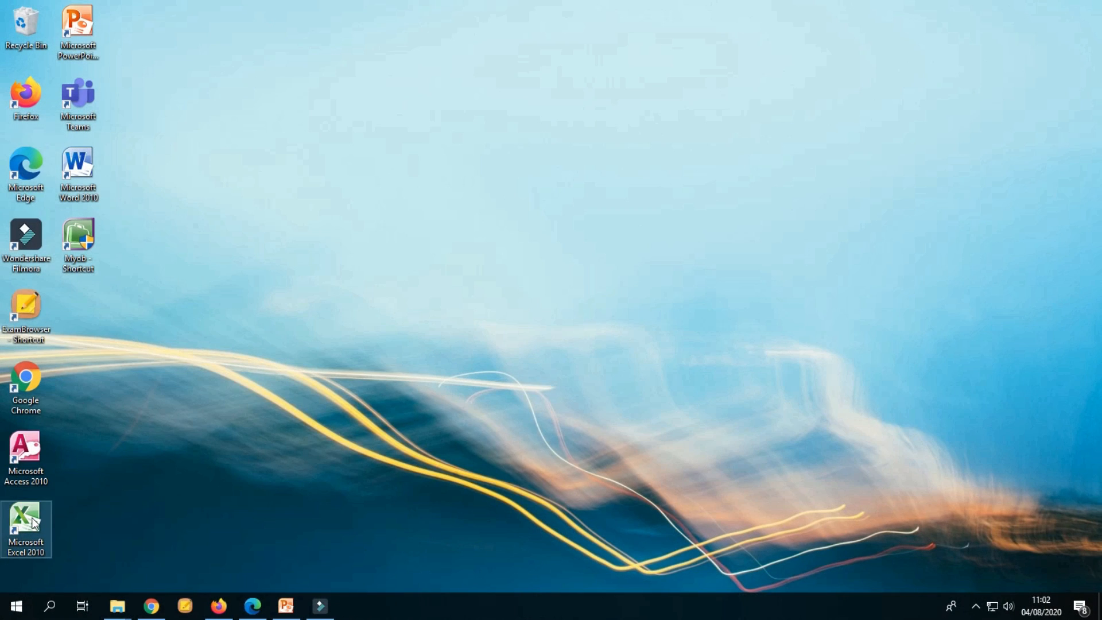
Step: Launch Excel 2010 from the desktop shortcut and maximize its blank workbook window
double_click(33, 522)
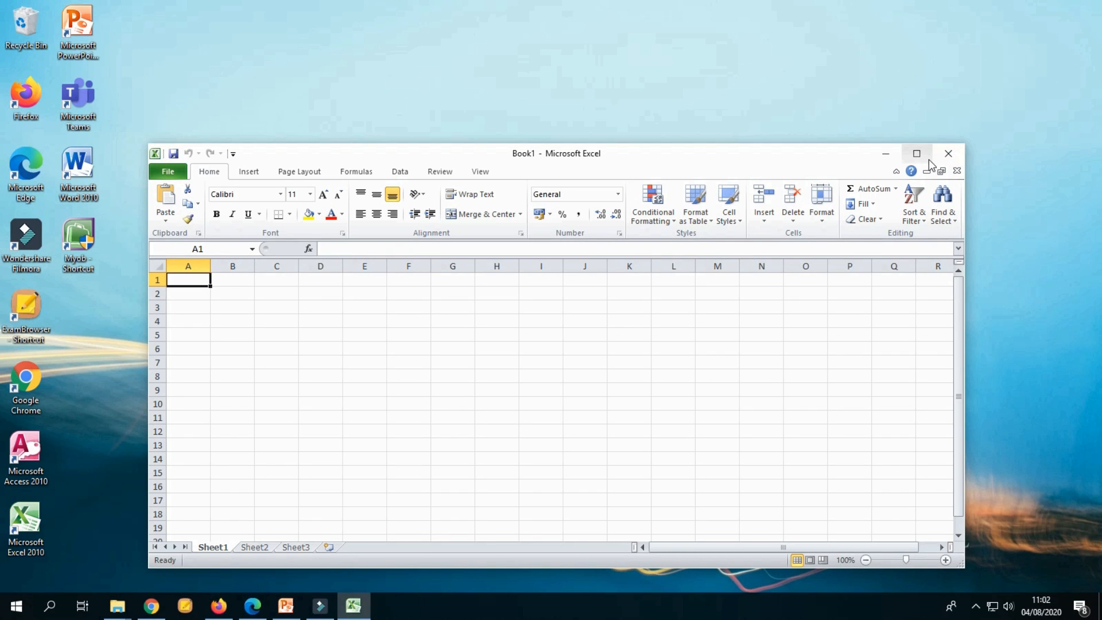
left_click(926, 159)
left_click(611, 257)
left_click(508, 214)
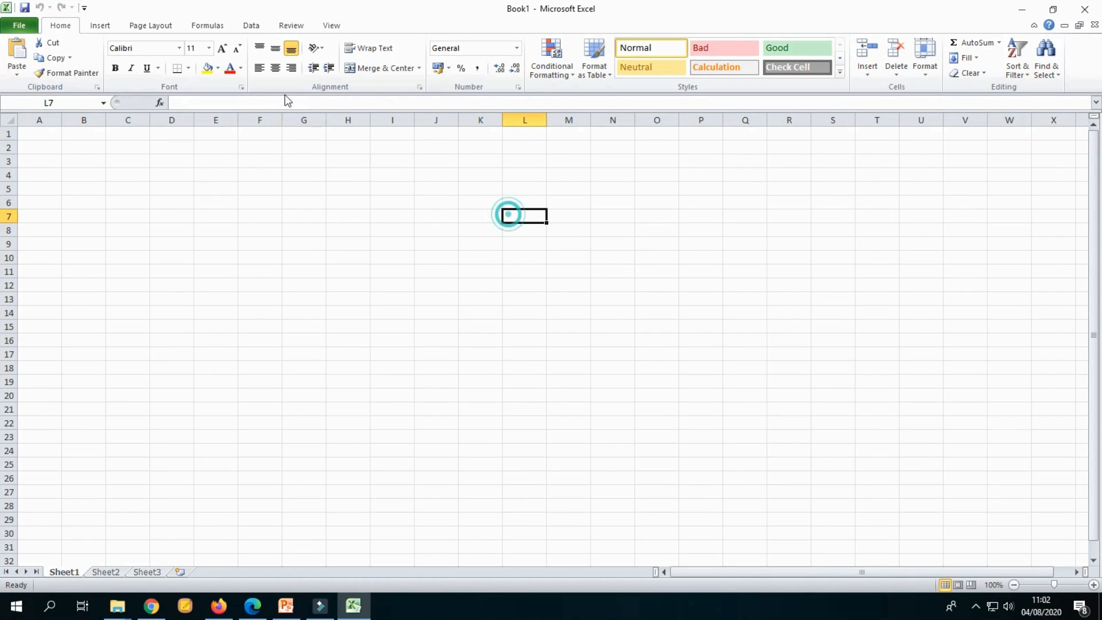
left_click(524, 169)
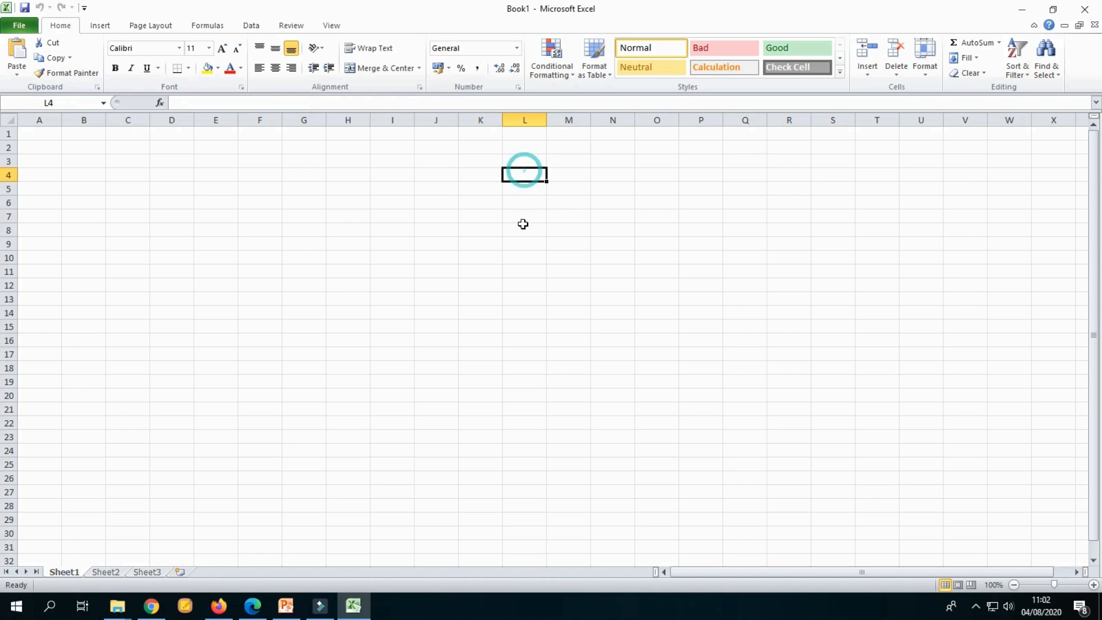
left_click(340, 187)
left_click(329, 285)
left_click(560, 274)
left_click(451, 326)
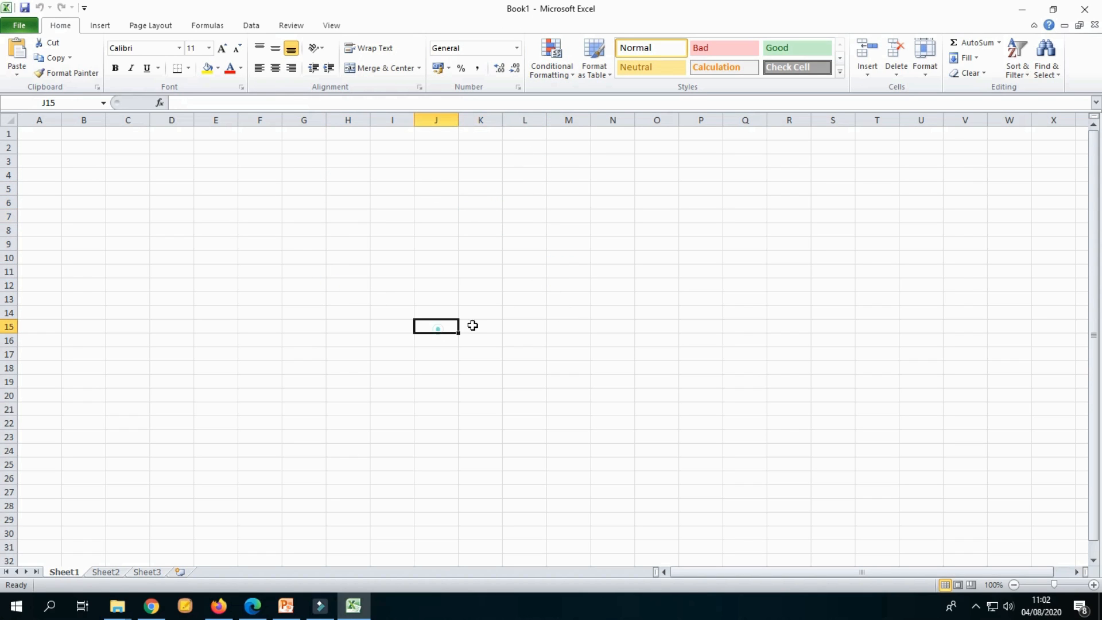
left_click(610, 303)
left_click(395, 276)
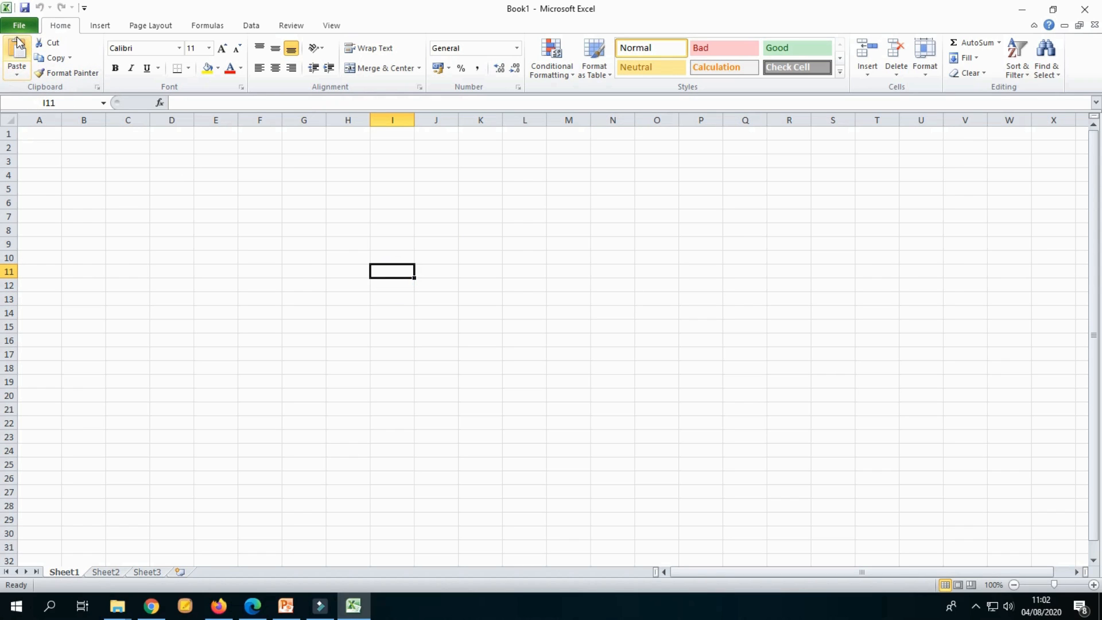
left_click(244, 212)
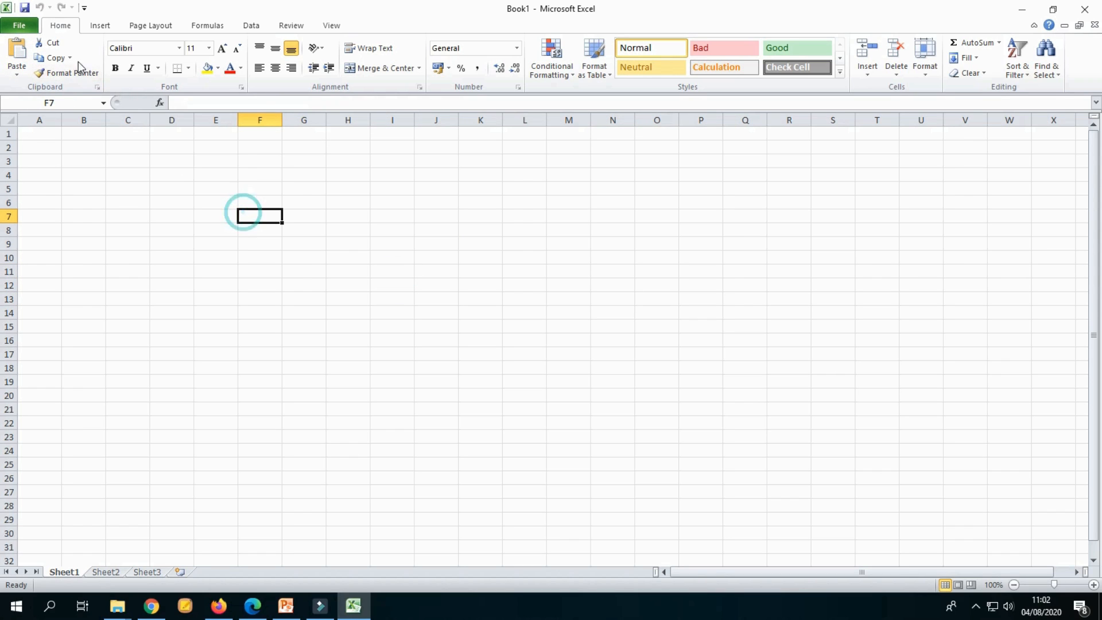
Step: Open the LATIHAN EXCEL workbook from the LATIHAN folder on USB Drive (F:)
left_click(19, 27)
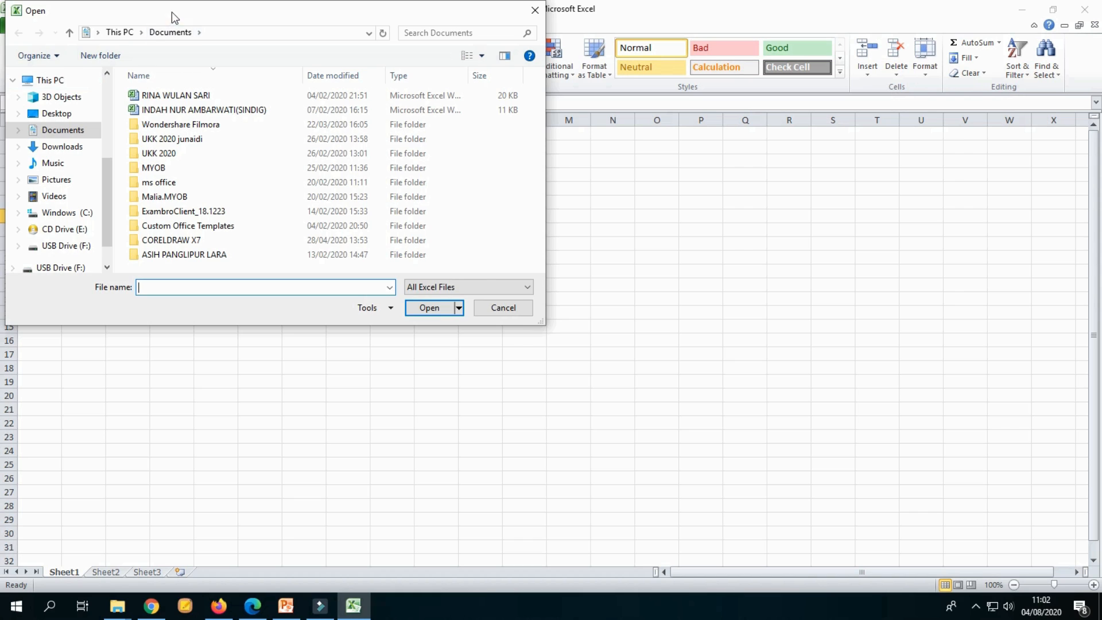
left_click_drag(171, 11, 326, 143)
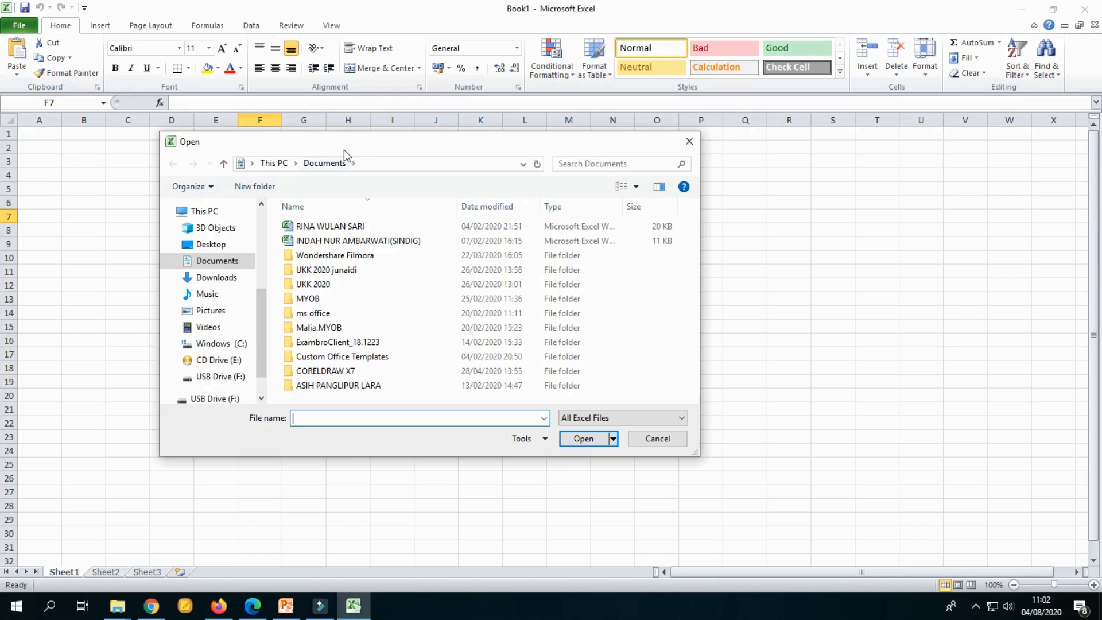
left_click_drag(261, 306, 253, 256)
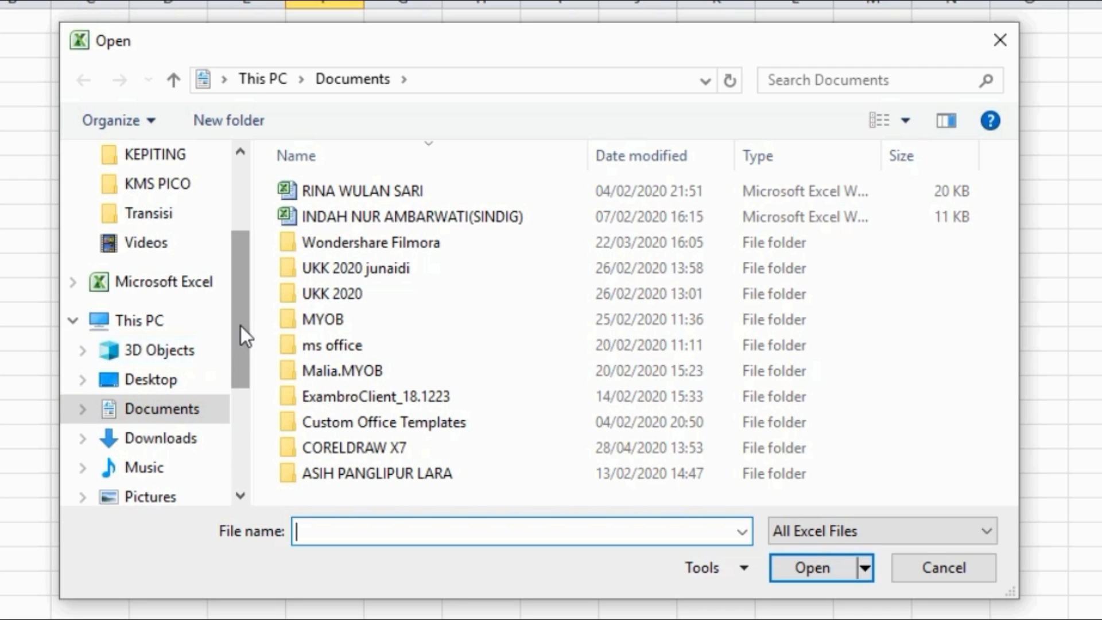
left_click_drag(241, 335, 236, 453)
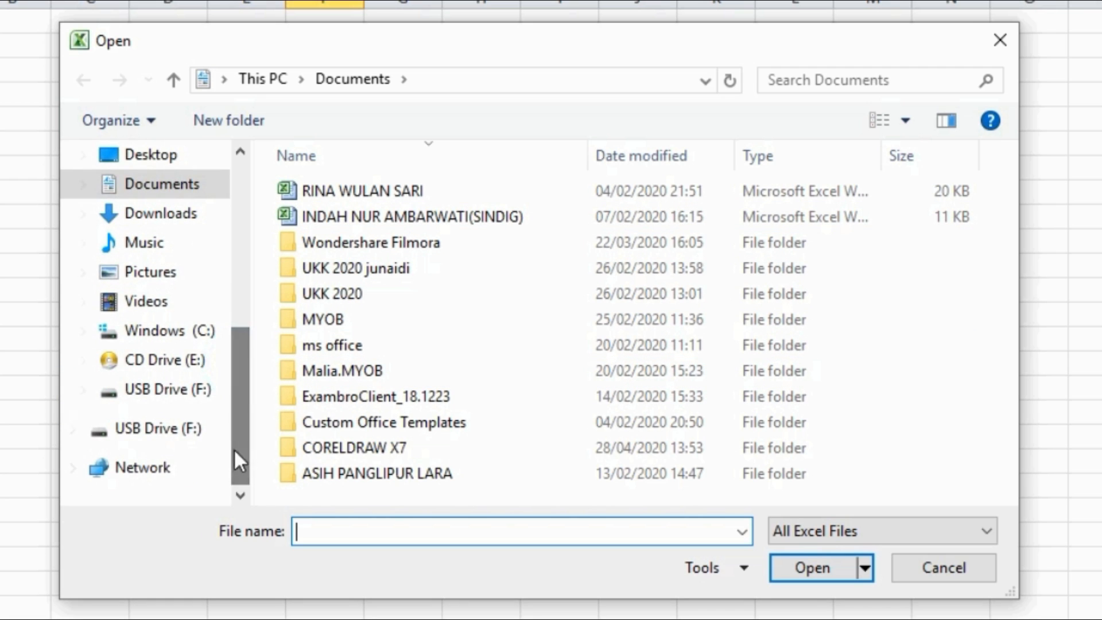
left_click(194, 437)
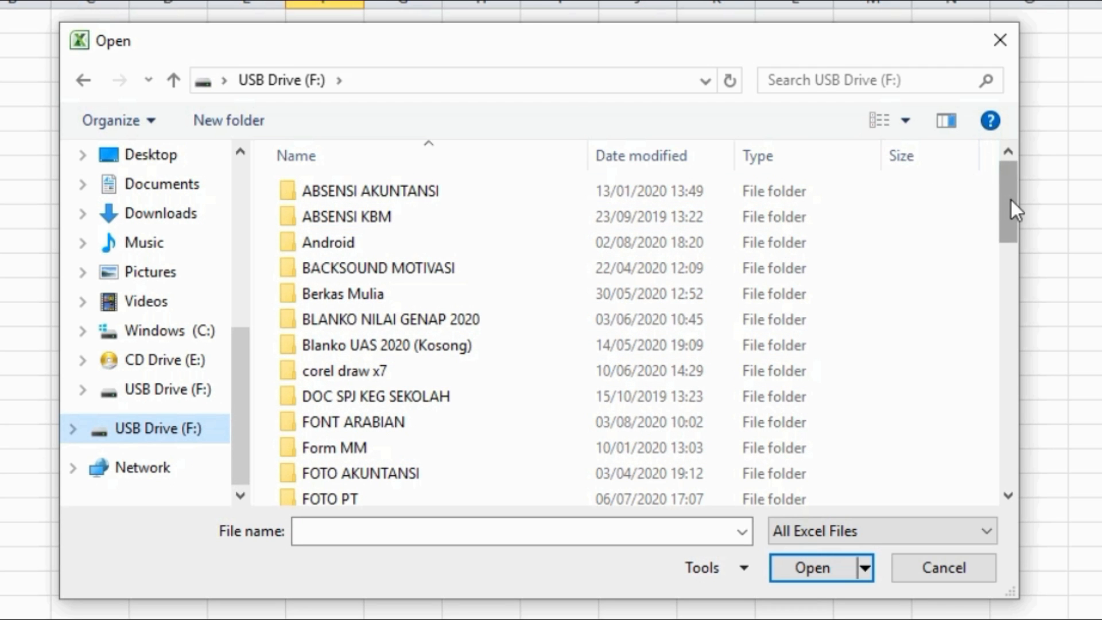
left_click_drag(1011, 199, 1009, 257)
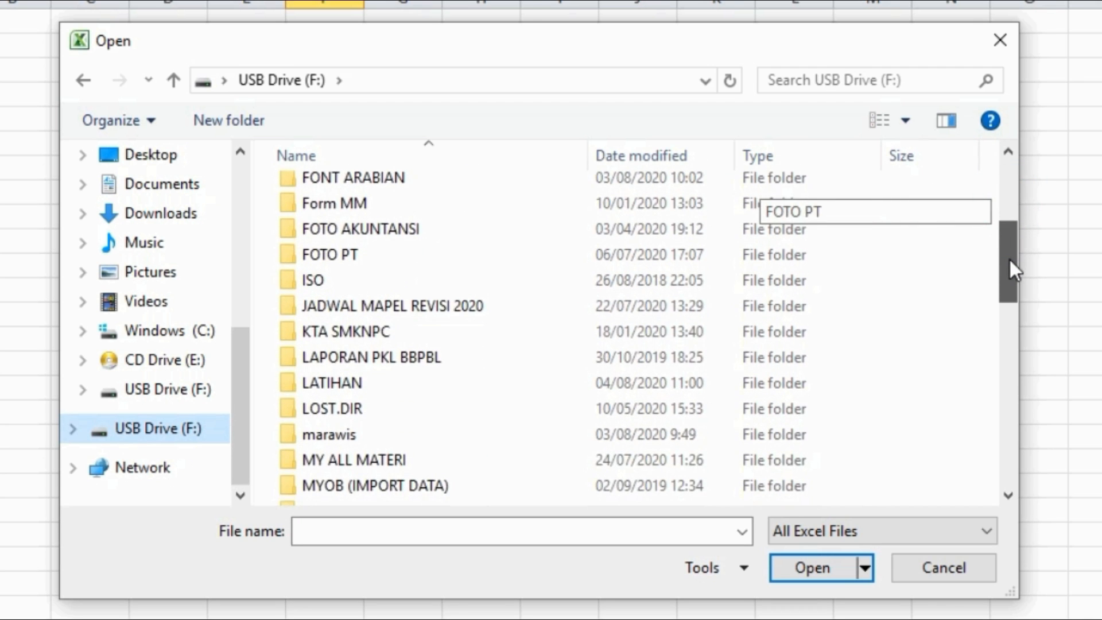
left_click(344, 388)
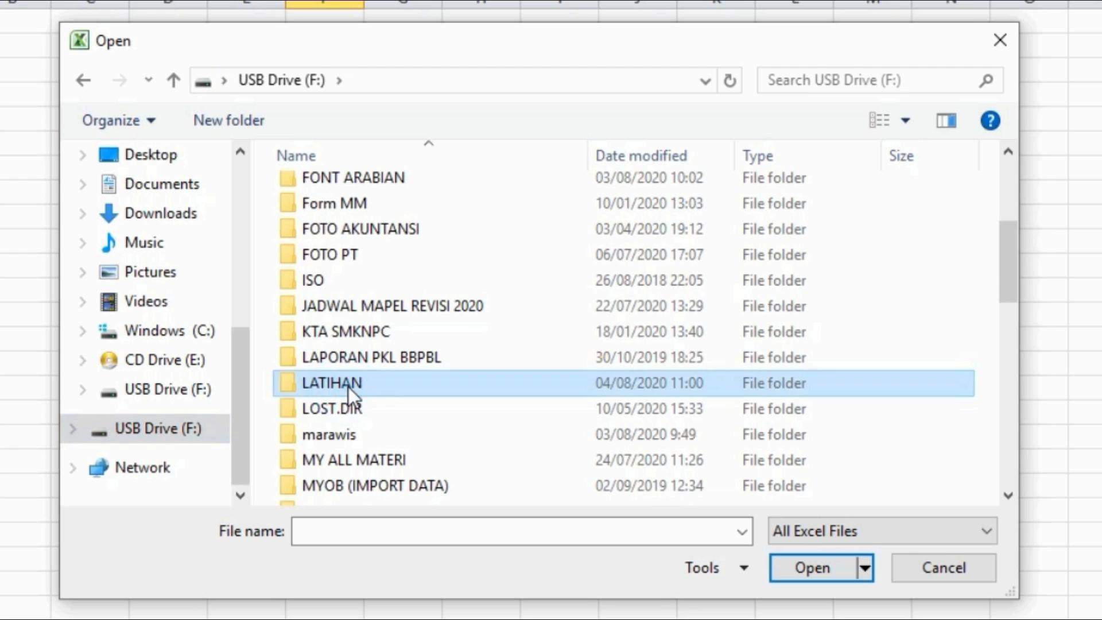
double_click(348, 387)
left_click(357, 193)
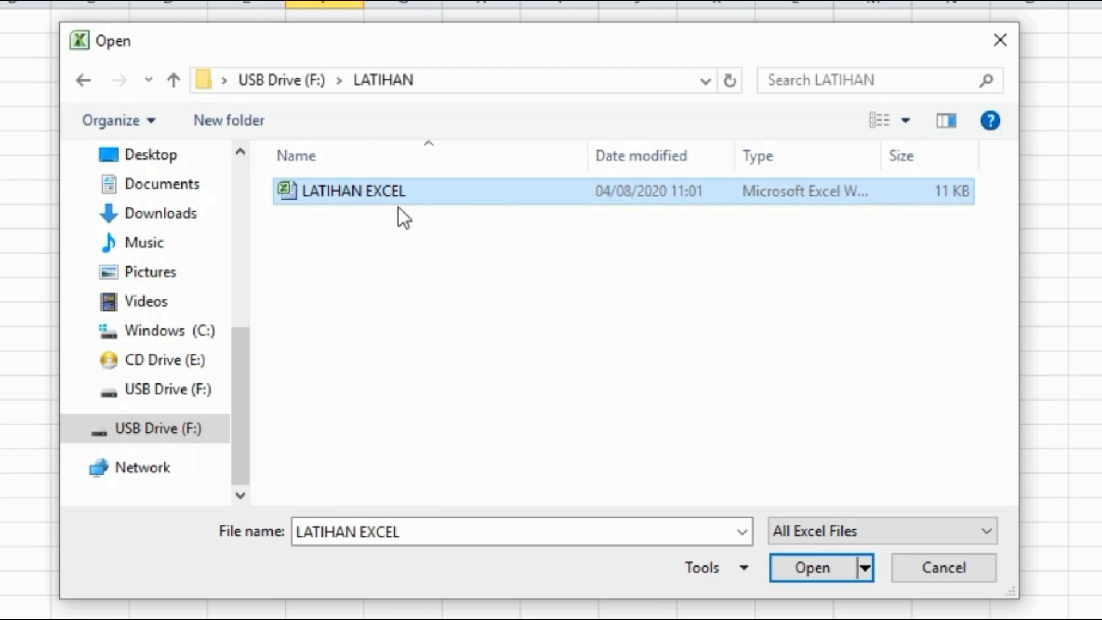
left_click(812, 568)
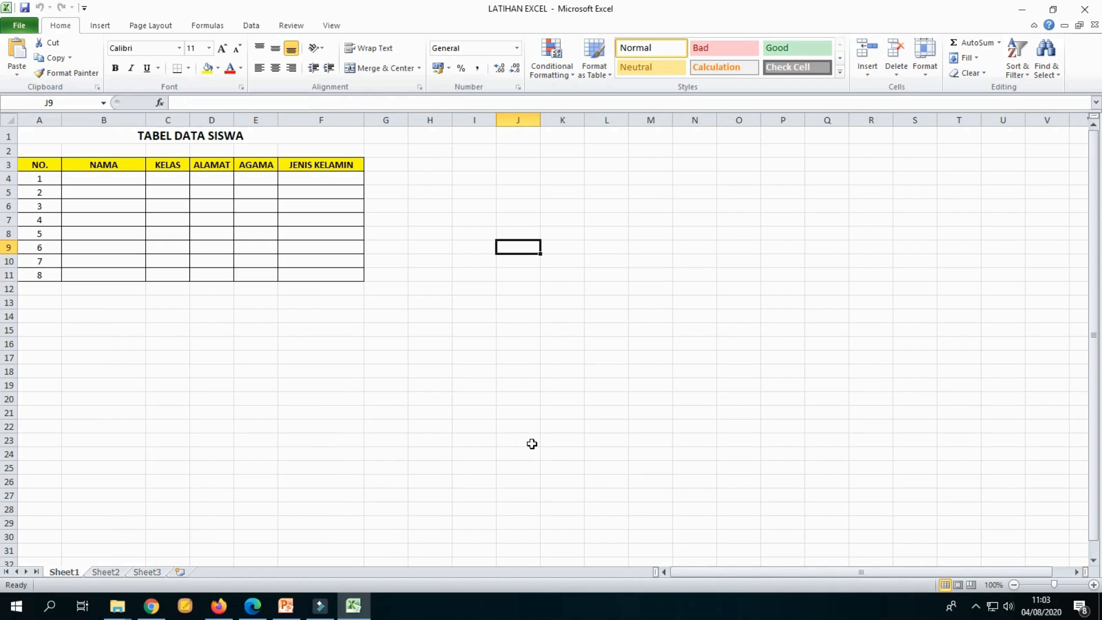
left_click(478, 334)
left_click(431, 185)
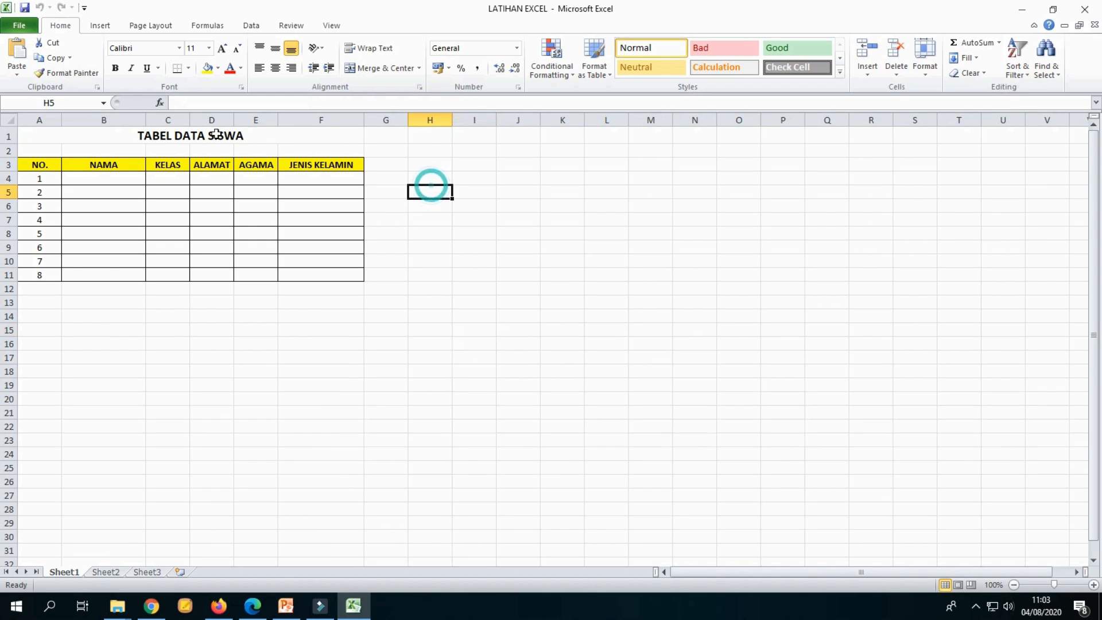
left_click(204, 133)
left_click(464, 244)
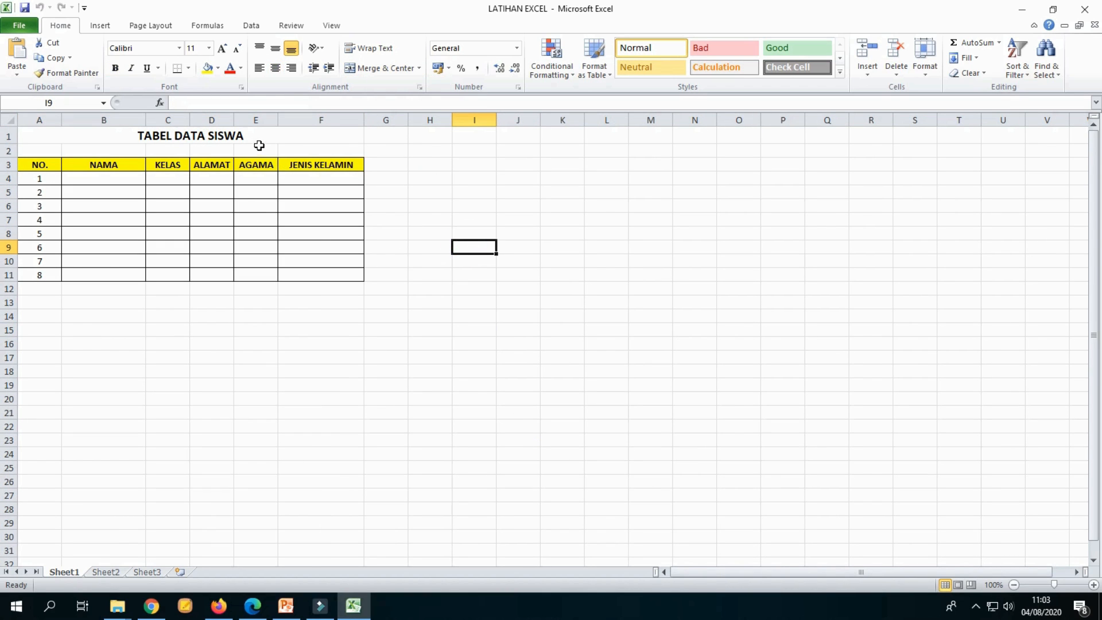
left_click(431, 247)
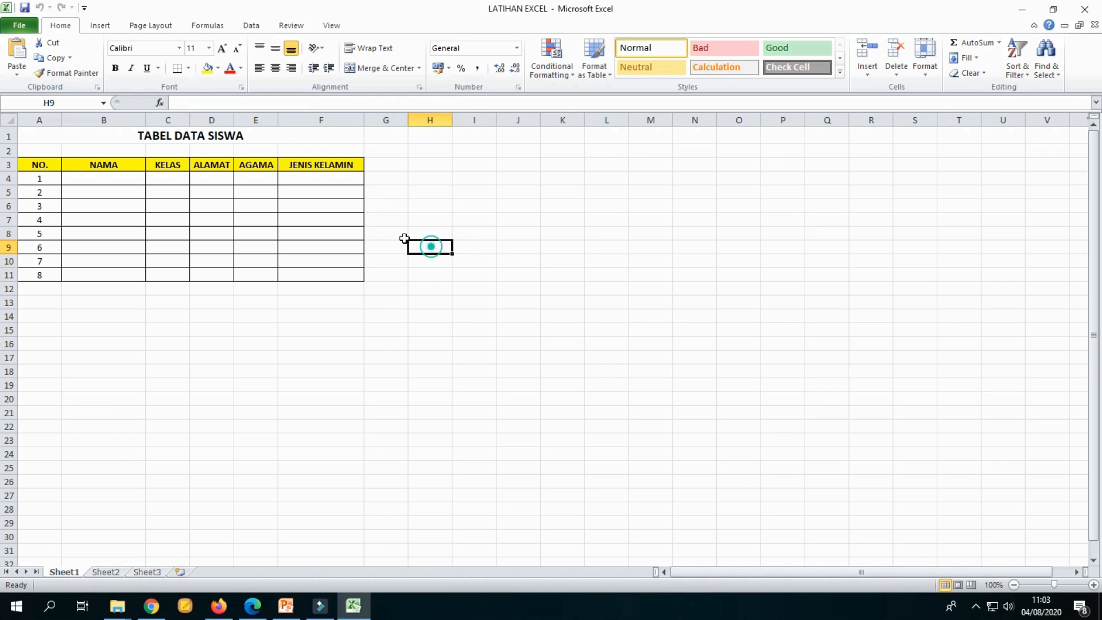
left_click(284, 142)
left_click(414, 247)
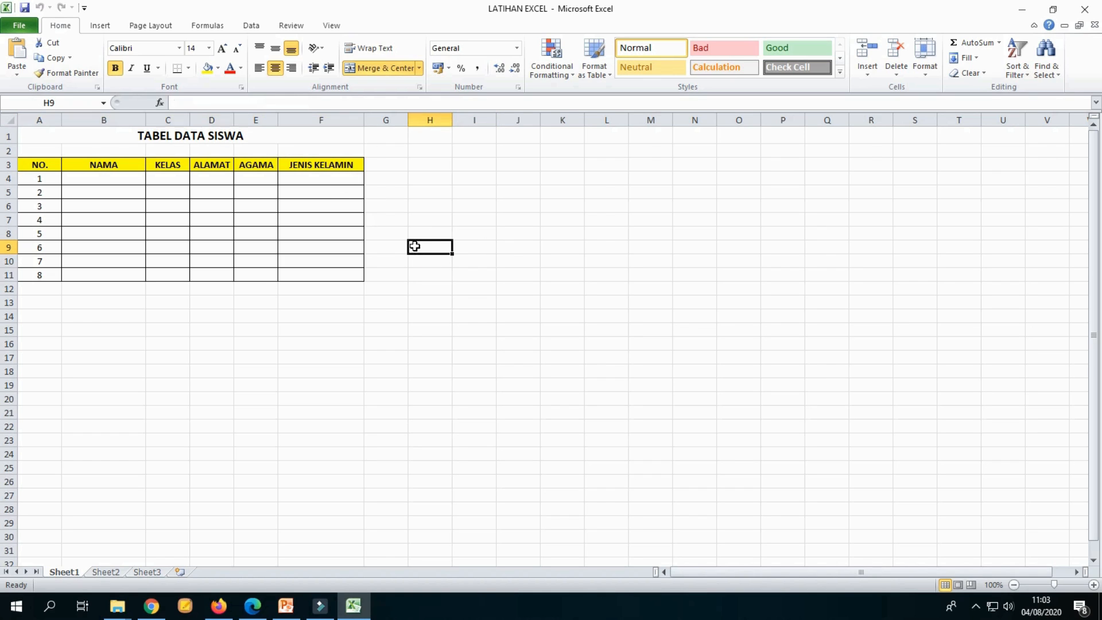
left_click(292, 138)
left_click(424, 261)
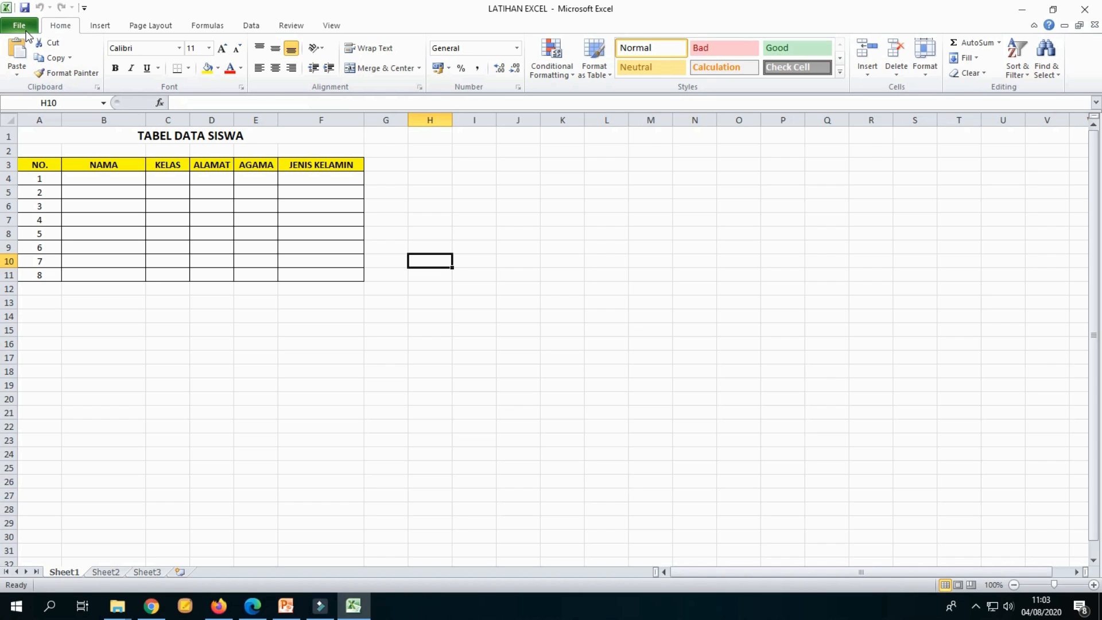
left_click(356, 151)
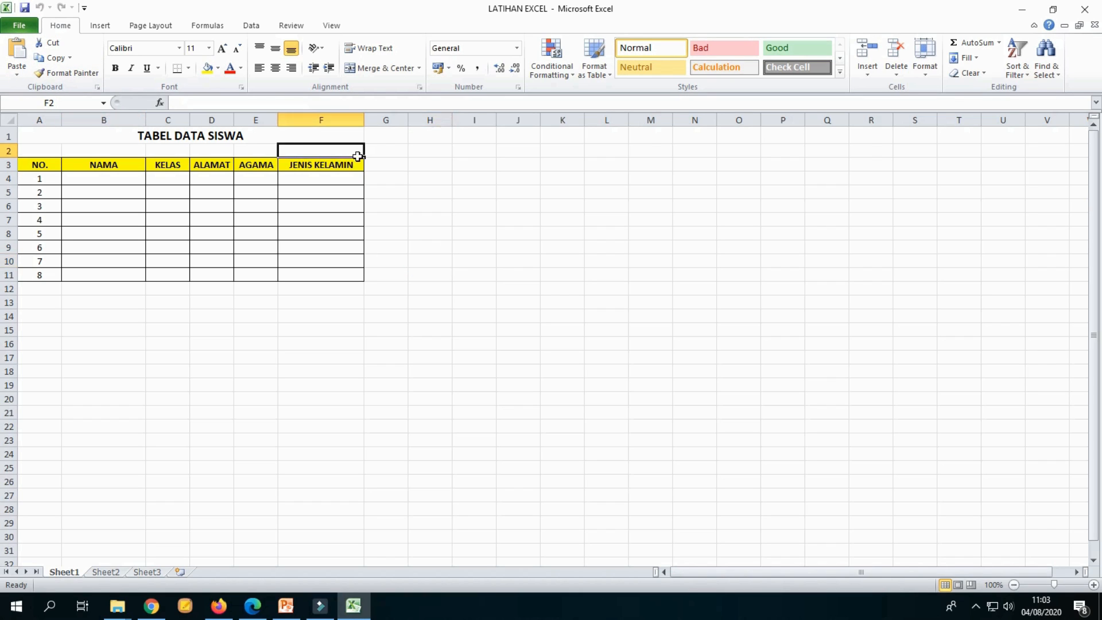
Step: View the workbook's file information in the File view and return to the worksheet
left_click(19, 27)
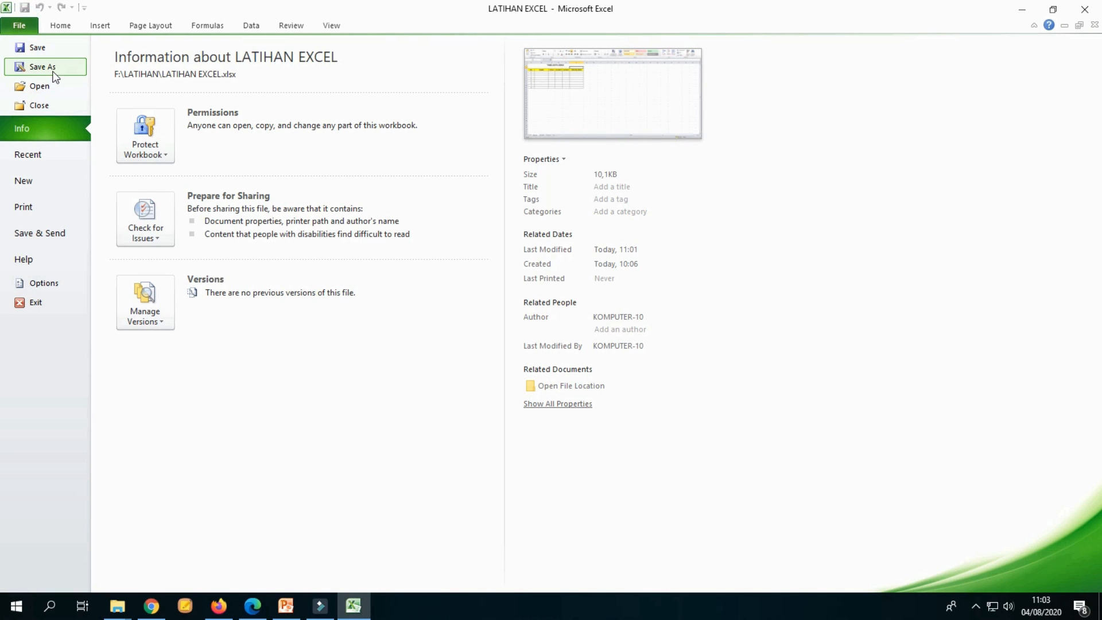
left_click(20, 27)
left_click(448, 287)
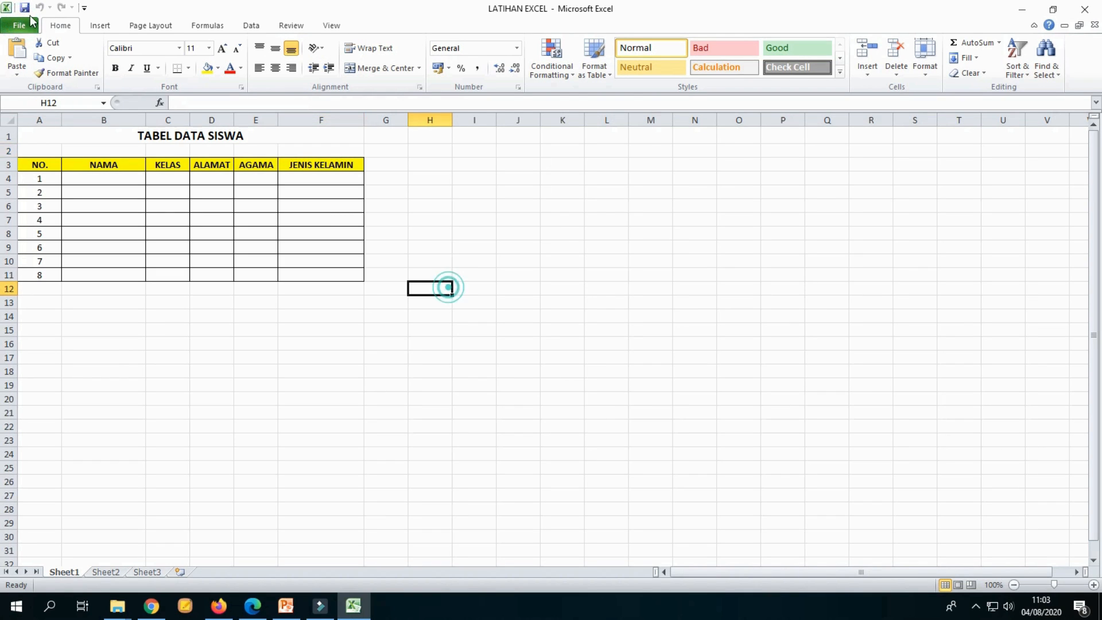
left_click(19, 26)
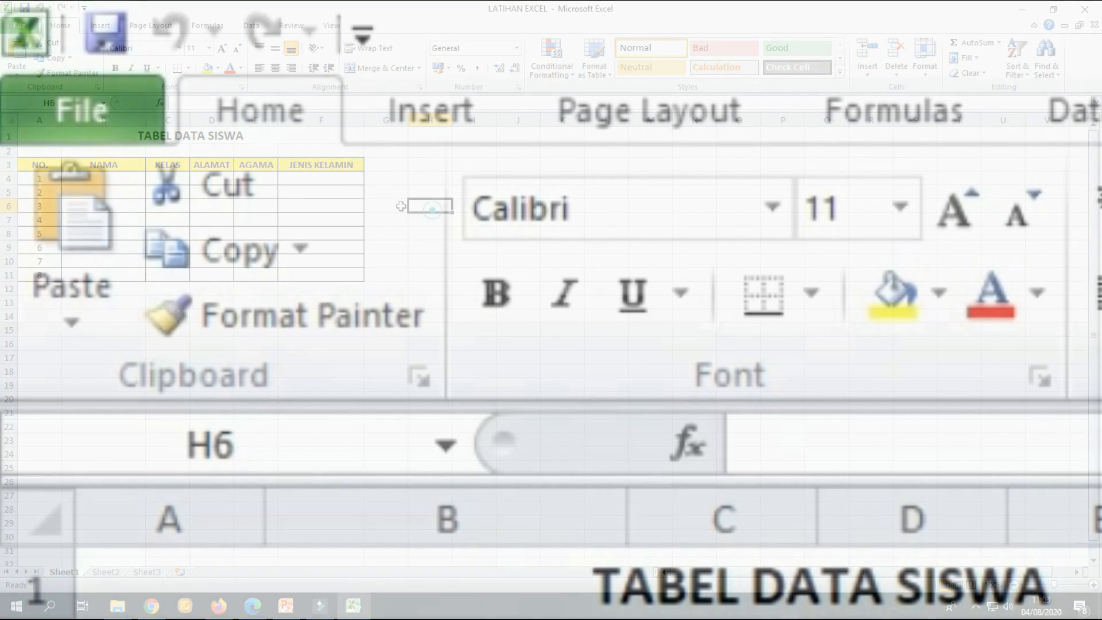
left_click(17, 29)
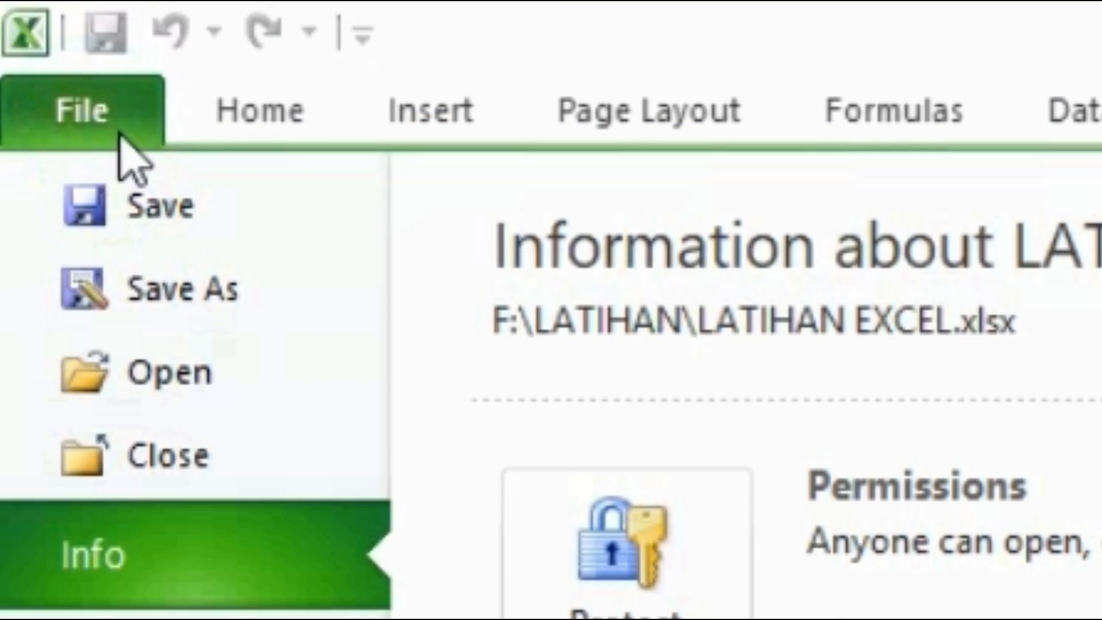
left_click(120, 133)
key("Up")
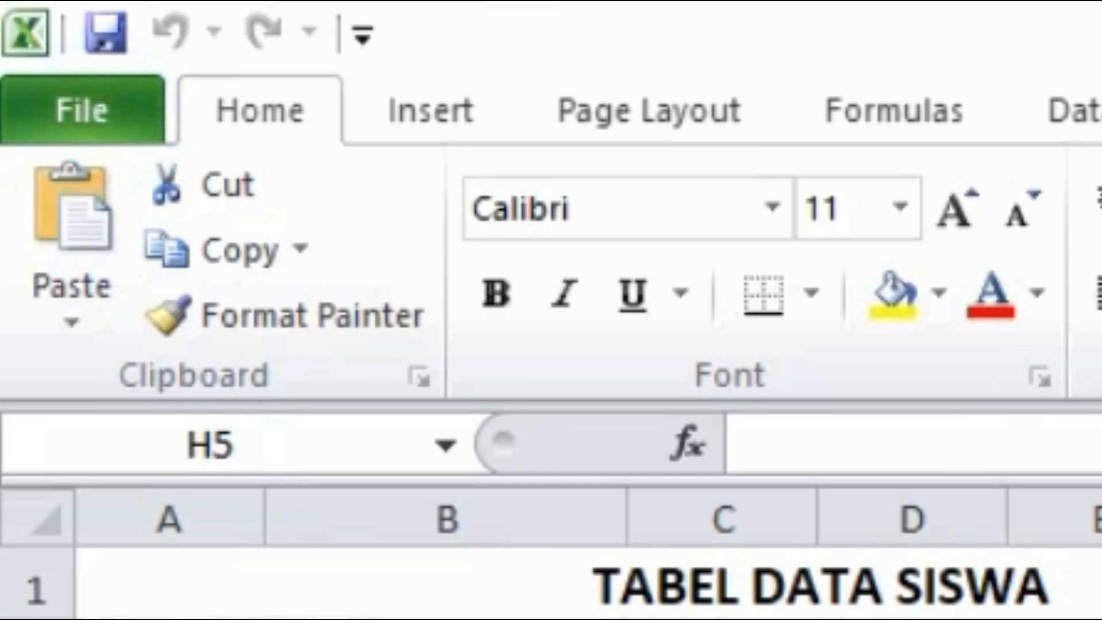
left_click(507, 580)
left_click(1101, 619)
left_click(1097, 588)
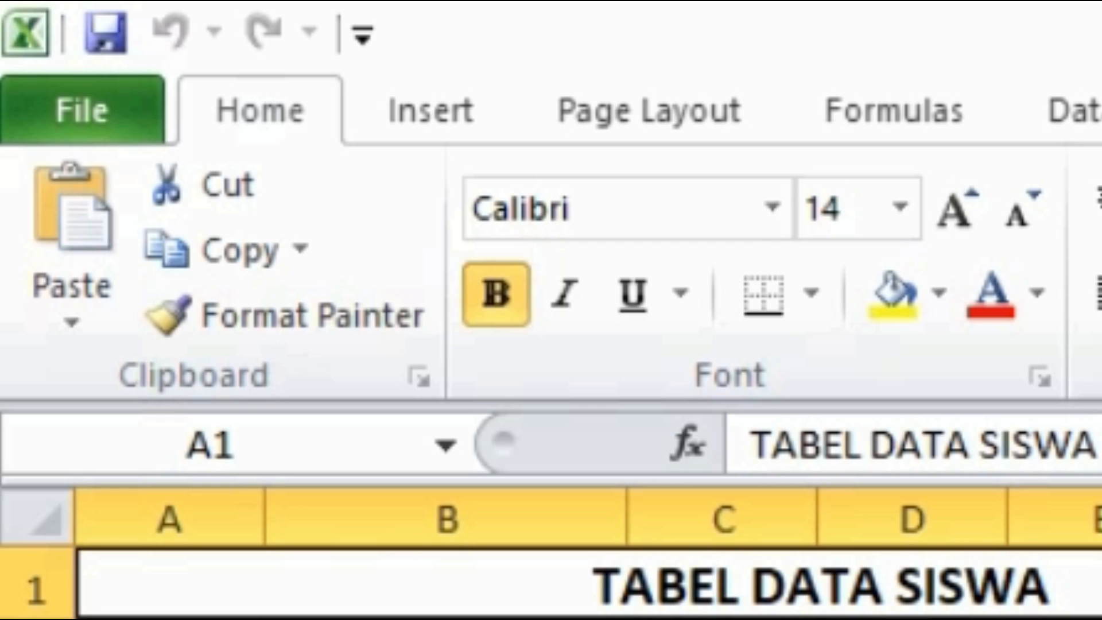
Step: Save a copy of the workbook as LATIHAN EXCEL 2 in the LATIHAN folder on USB Drive (F:)
left_click(91, 114)
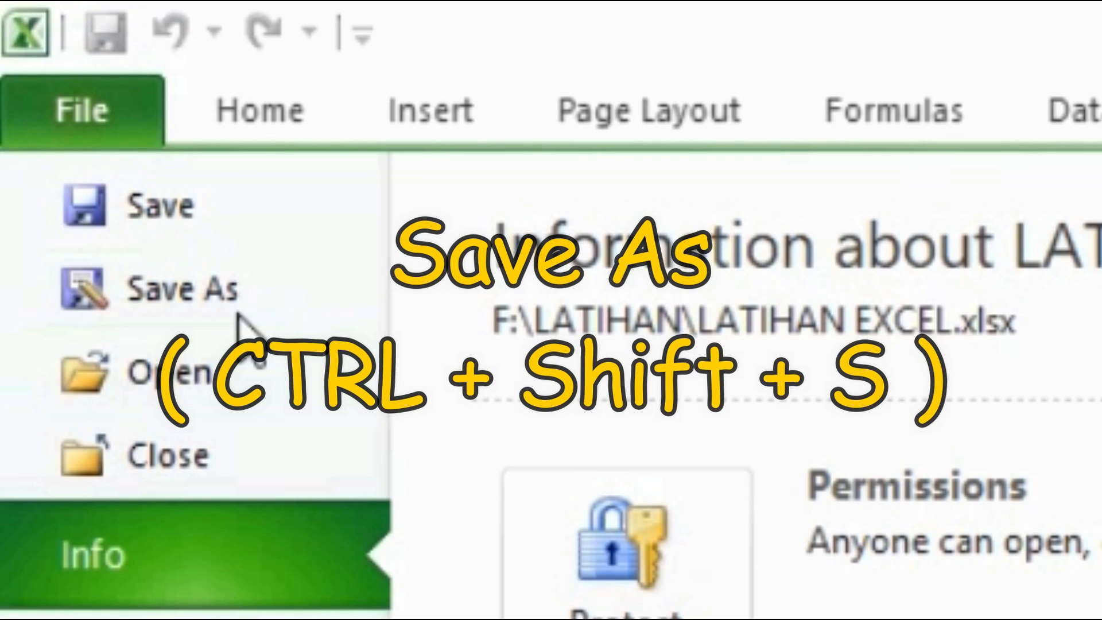
left_click(108, 139)
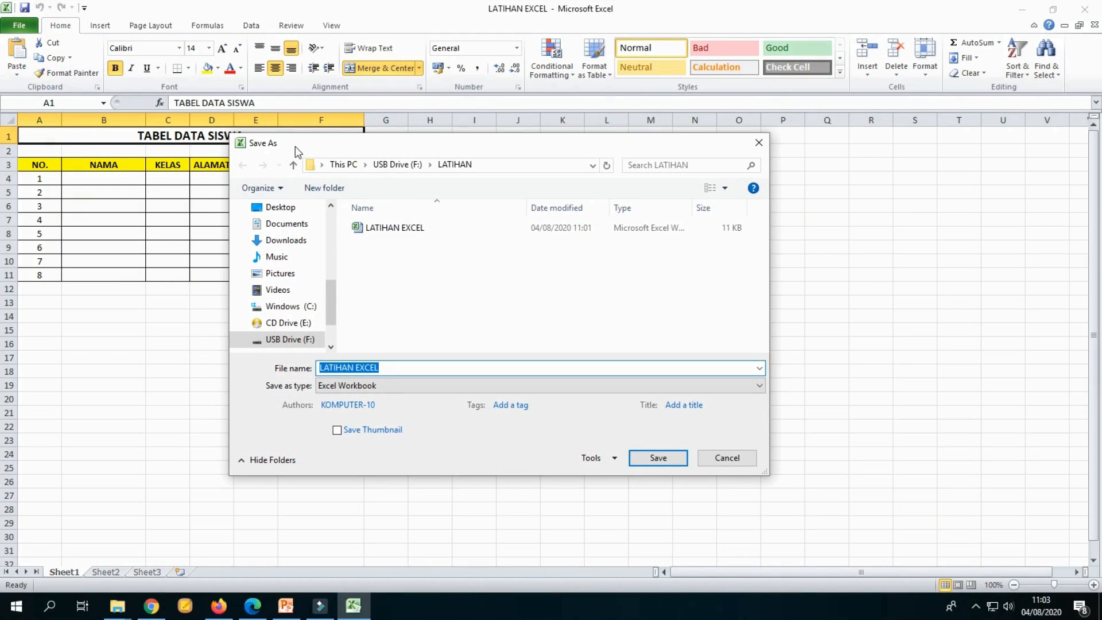
left_click_drag(296, 150, 374, 148)
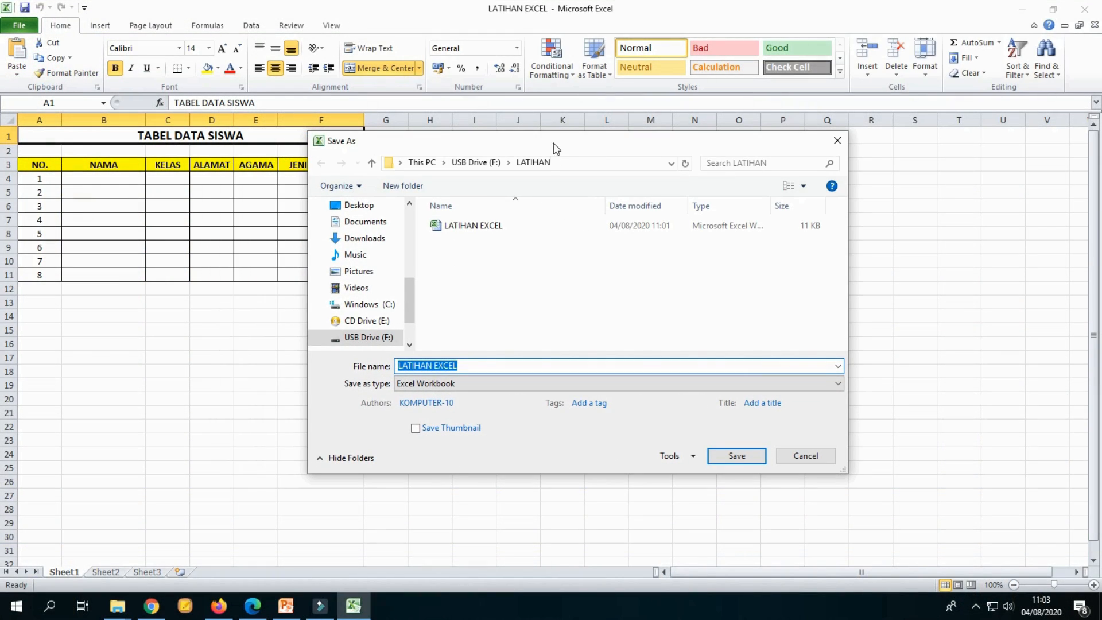
left_click_drag(553, 143, 439, 189)
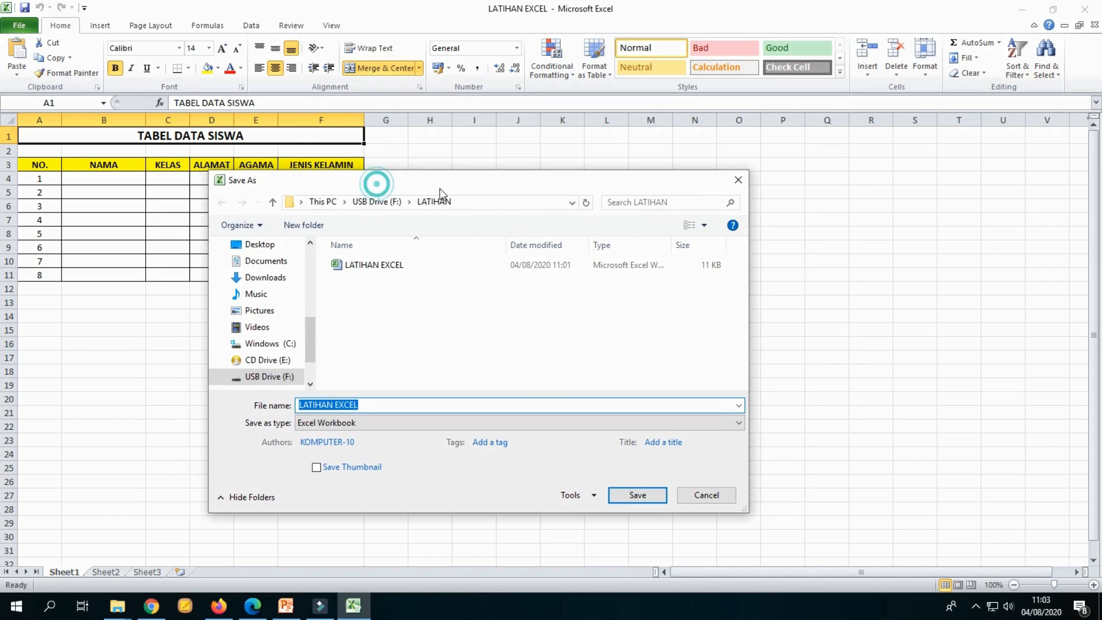
left_click(439, 405)
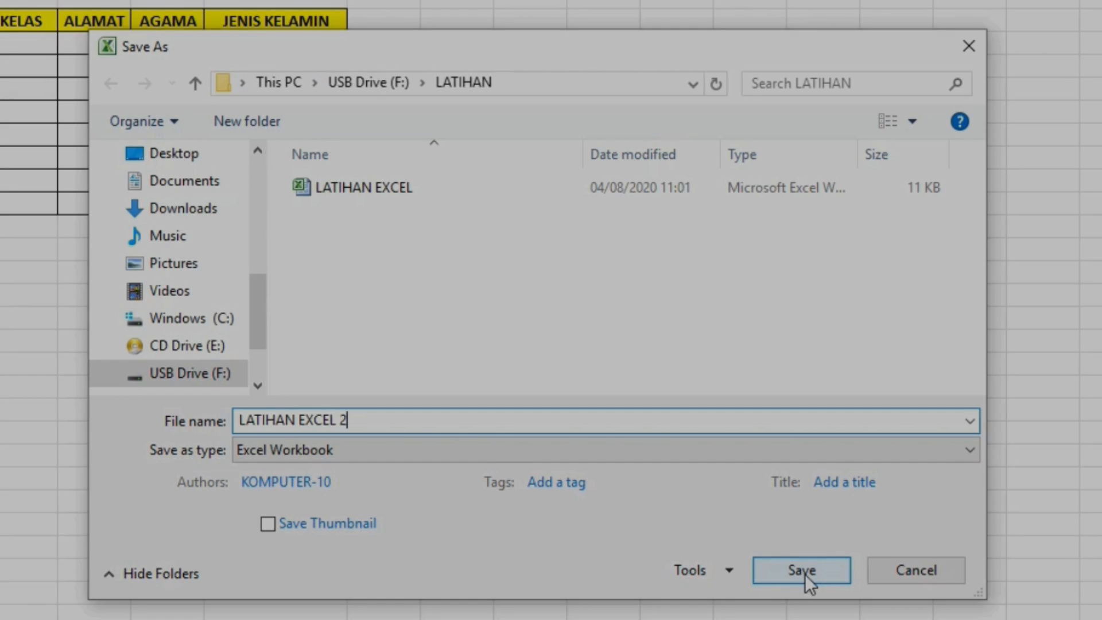
left_click(806, 576)
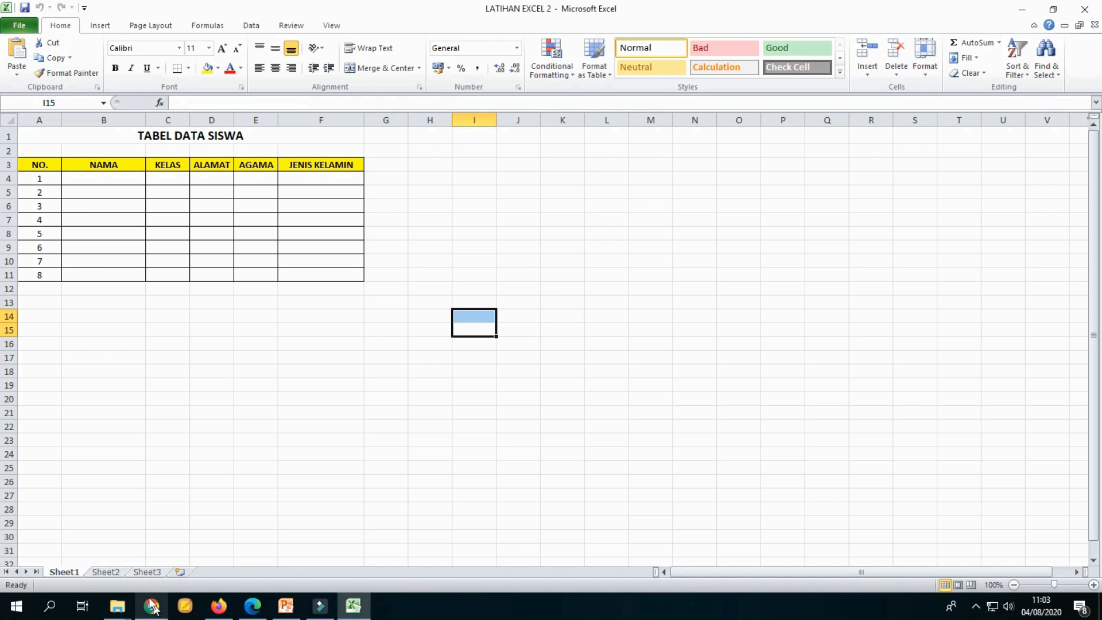
Step: Browse to the LATIHAN folder on USB Drive (F:) in File Explorer to examine the saved workbook files
left_click(122, 610)
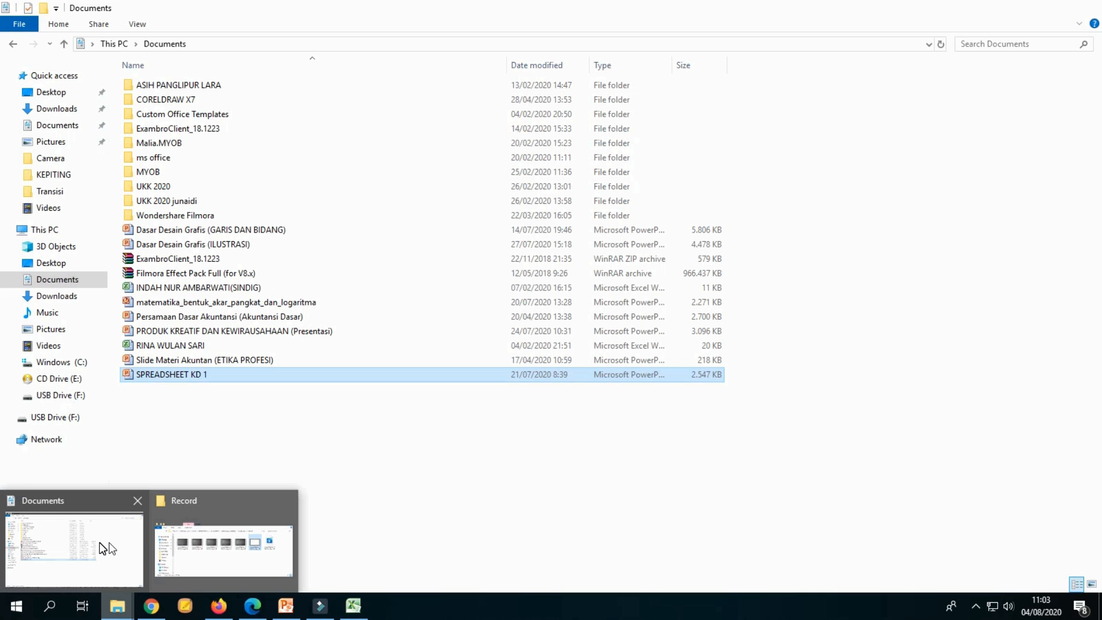
left_click(99, 542)
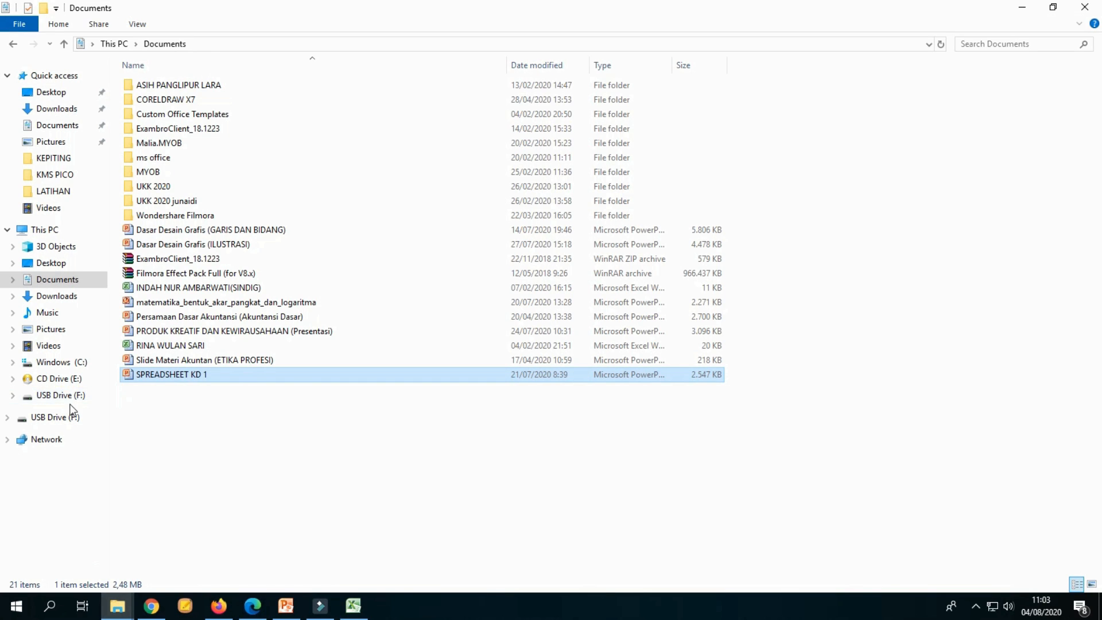
left_click(73, 418)
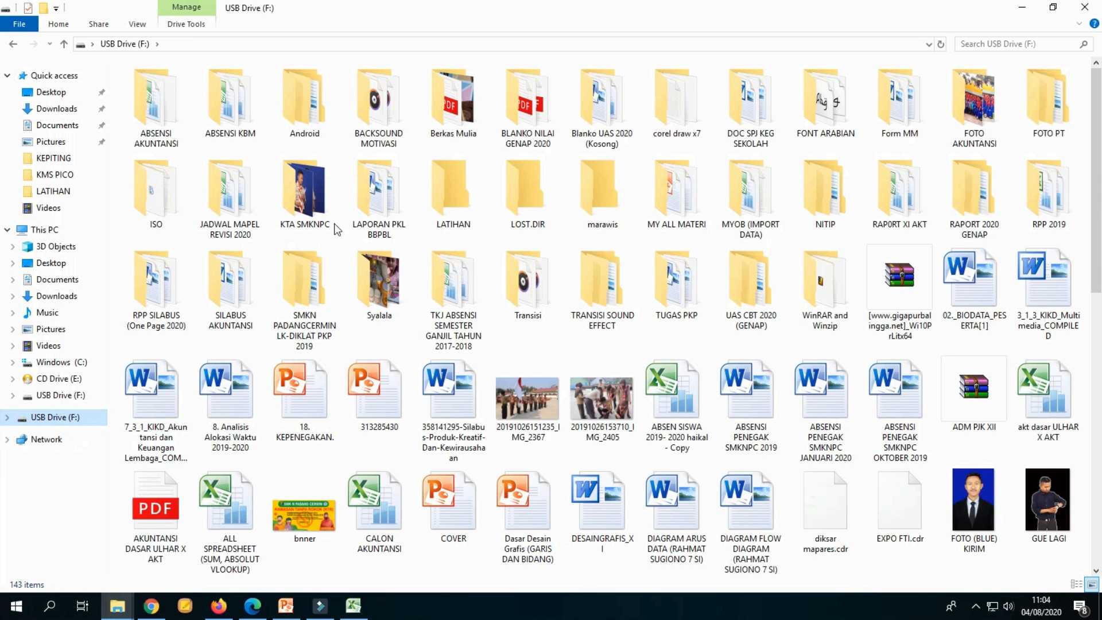
left_click(454, 210)
double_click(453, 210)
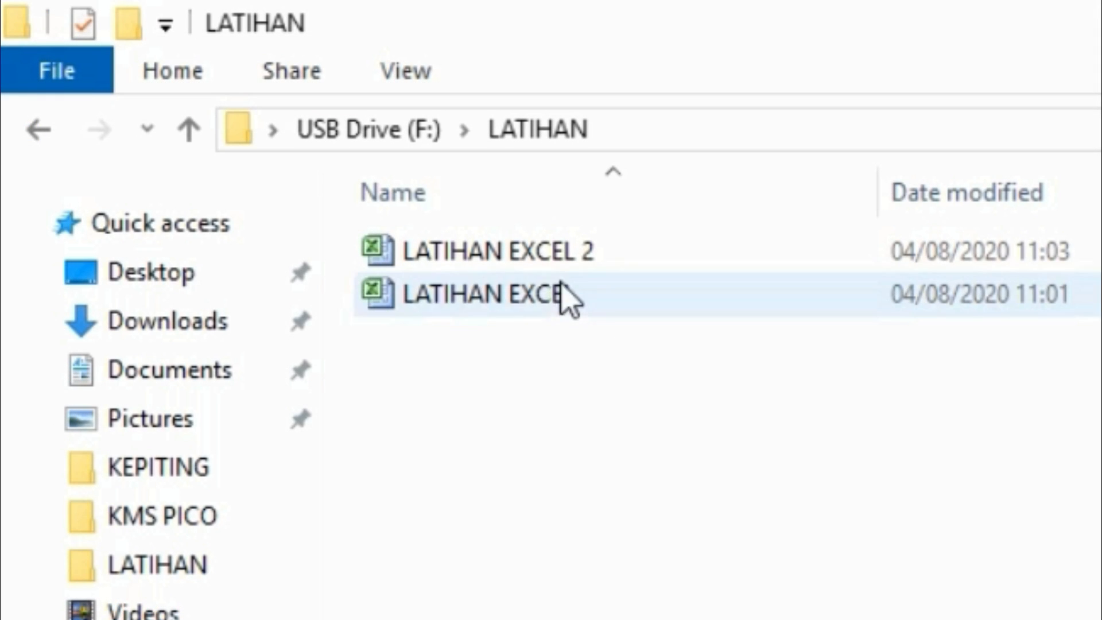
left_click(535, 404)
left_click_drag(564, 360, 597, 253)
left_click(625, 433)
left_click_drag(587, 361, 631, 241)
left_click(610, 548)
left_click(577, 295)
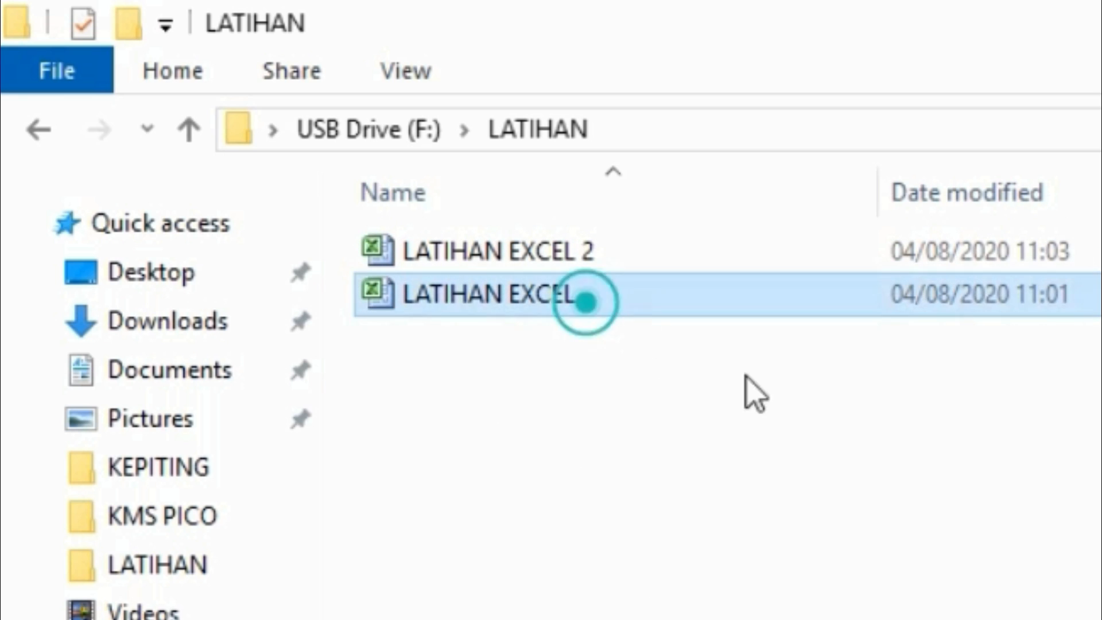
left_click(738, 505)
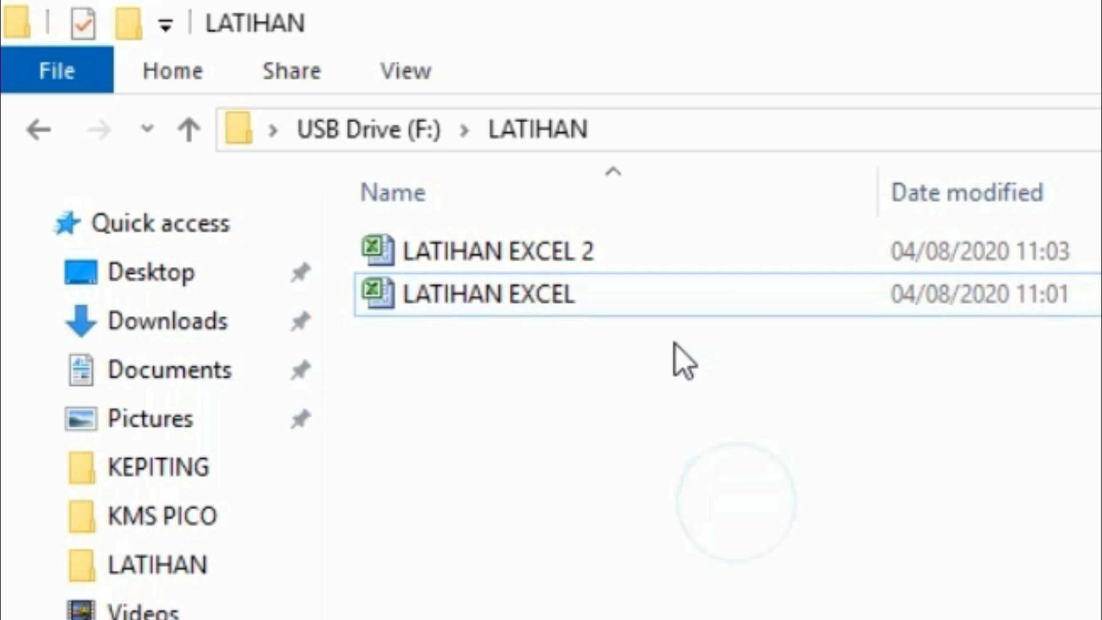
left_click(676, 292)
left_click(596, 418)
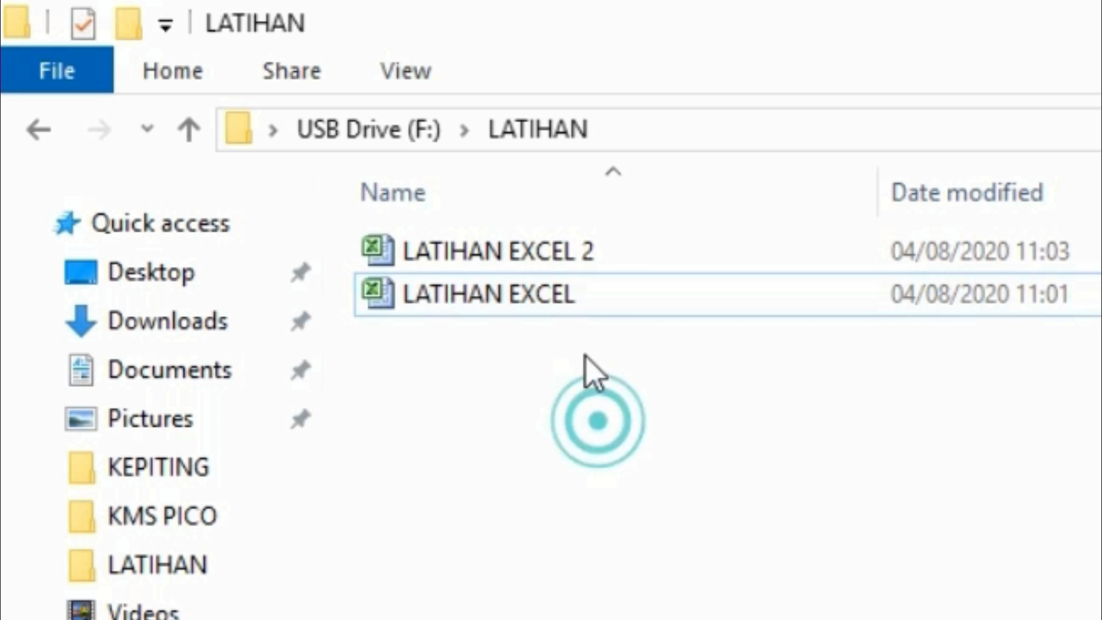
left_click(505, 290)
left_click(751, 542)
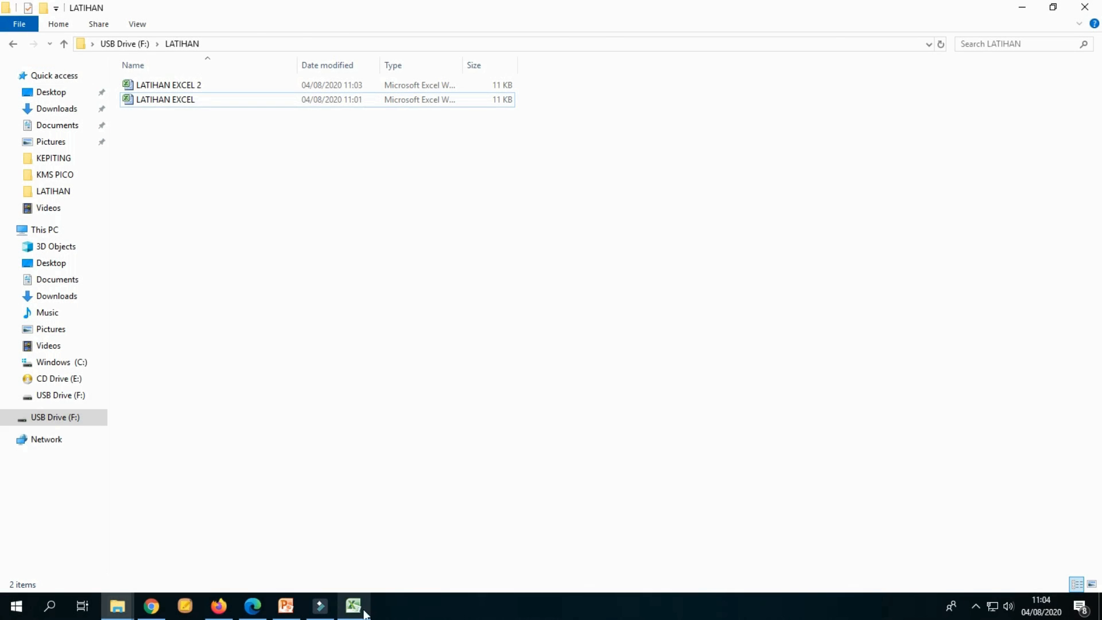
Step: Switch back to Excel and review the Print view settings and the available printer list
left_click(354, 606)
left_click(626, 344)
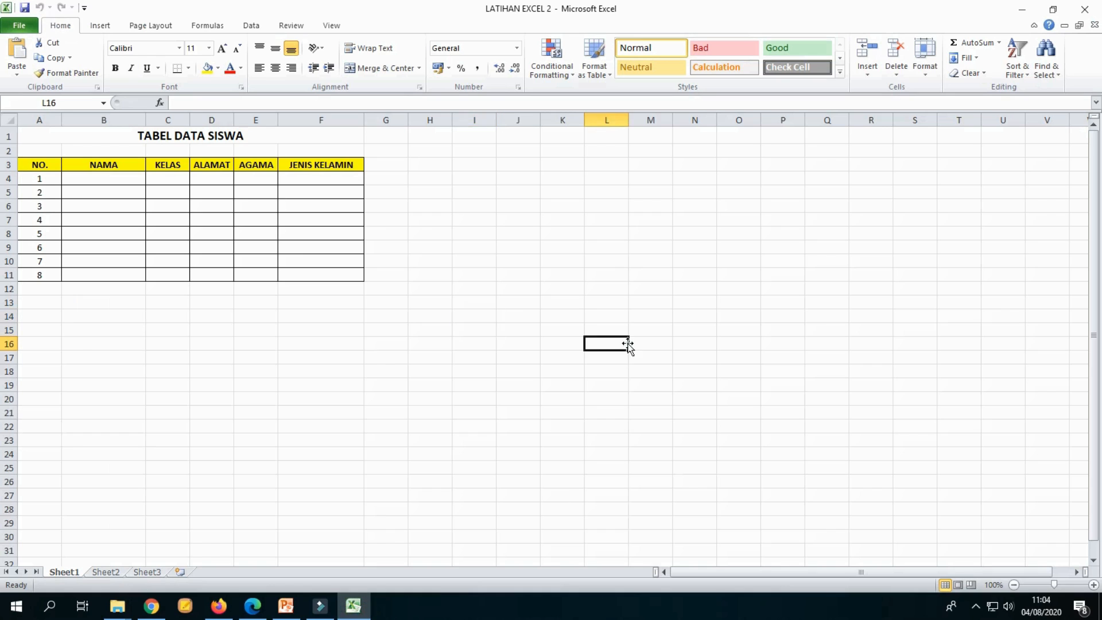
left_click(491, 192)
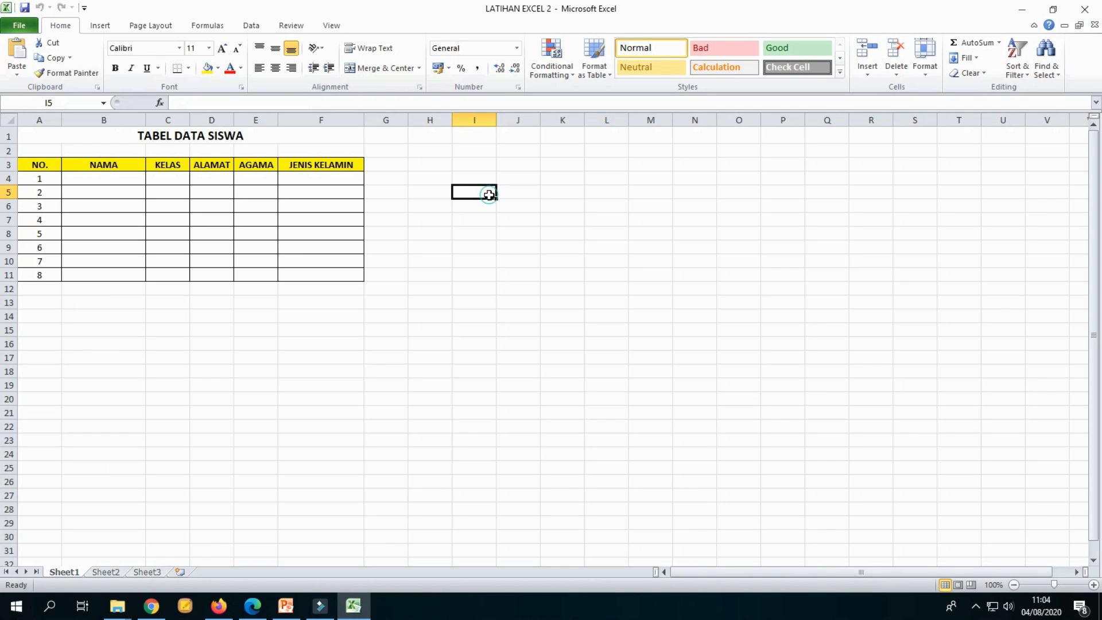
left_click(17, 29)
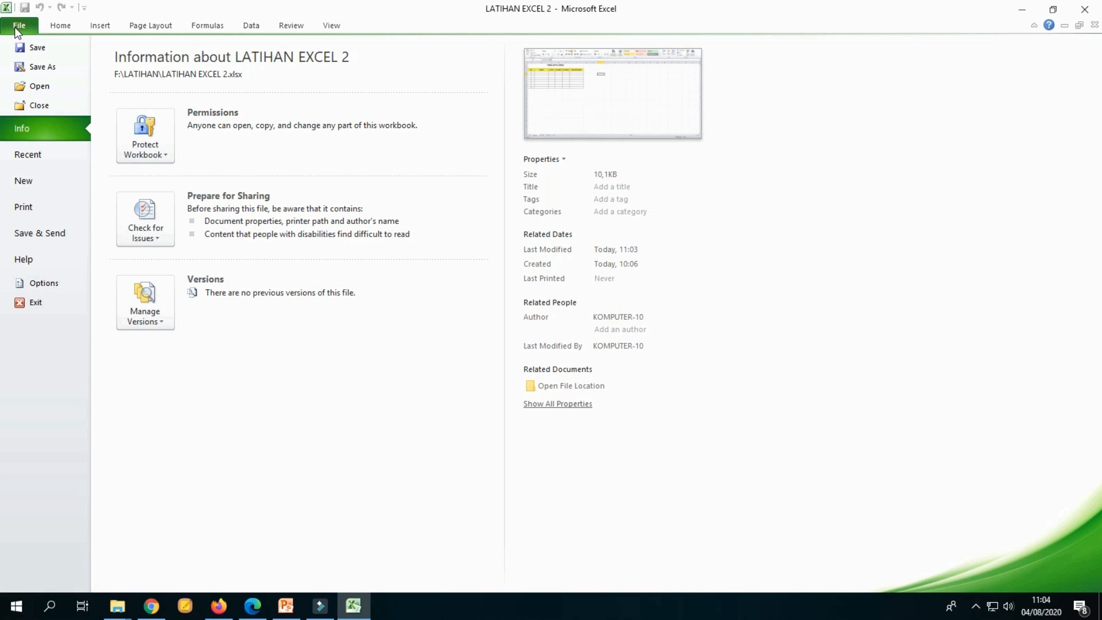
left_click(41, 209)
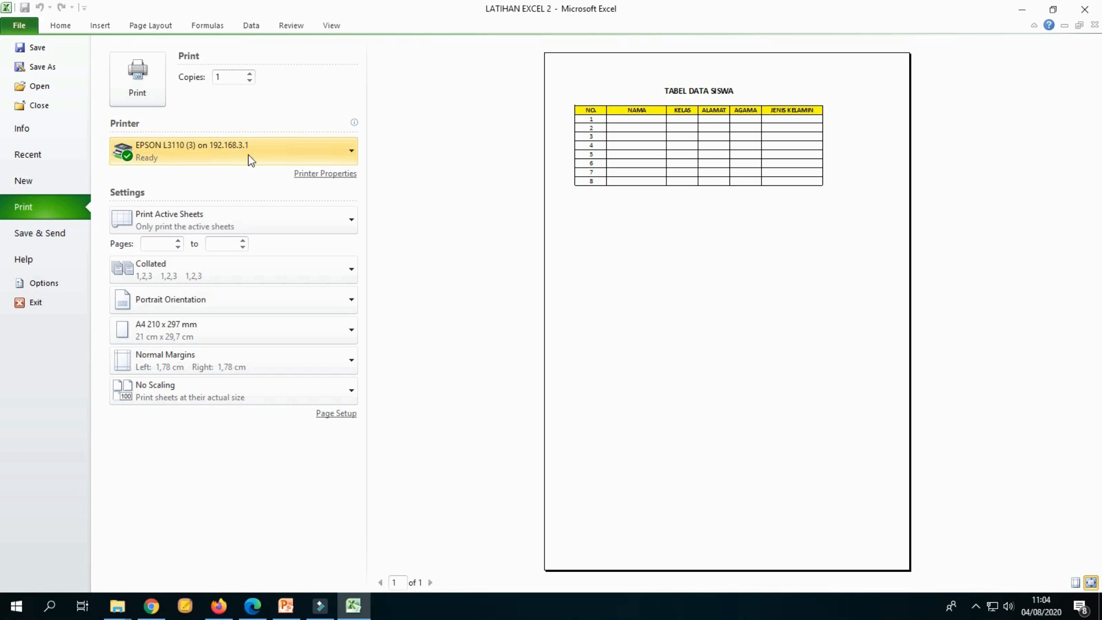
left_click(191, 151)
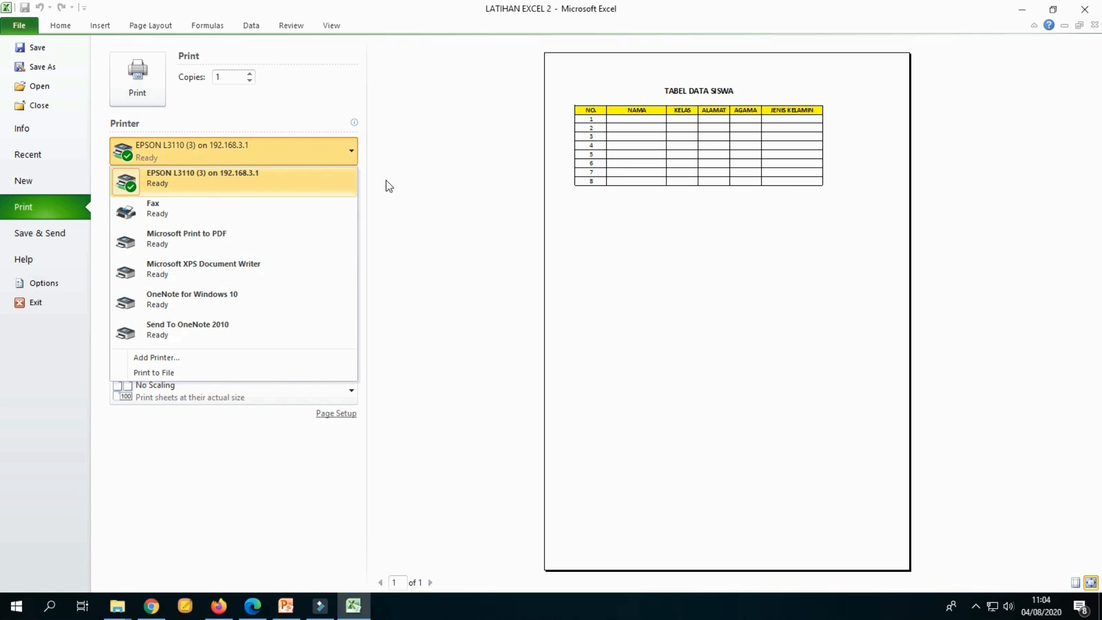
left_click(408, 187)
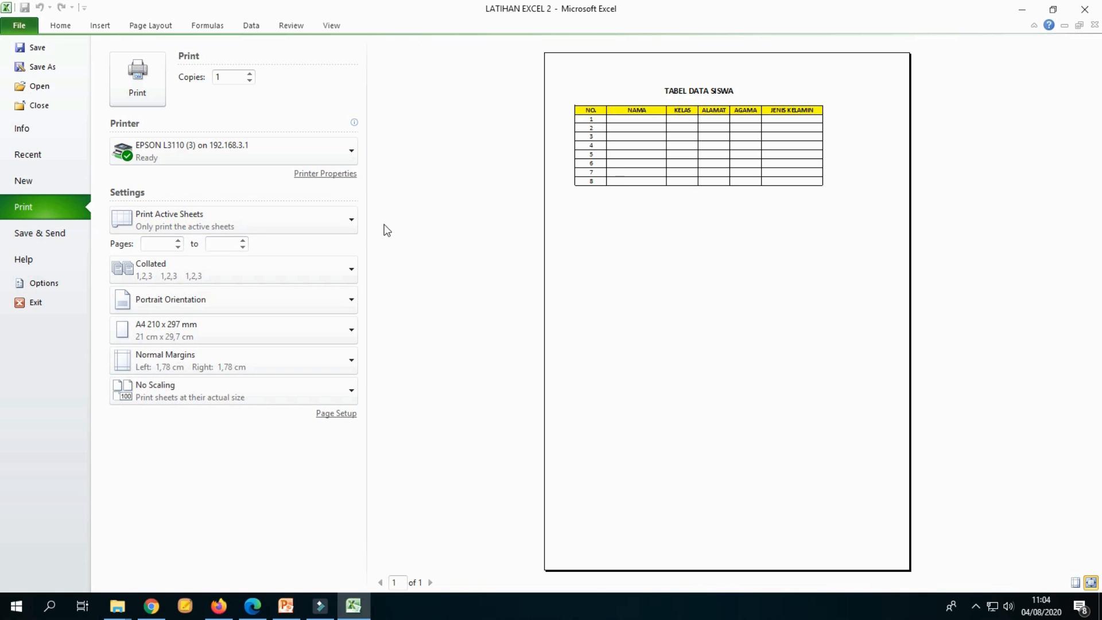
Step: Close the LATIHAN EXCEL 2 workbook and reopen LATIHAN EXCEL from the LATIHAN folder
left_click(39, 106)
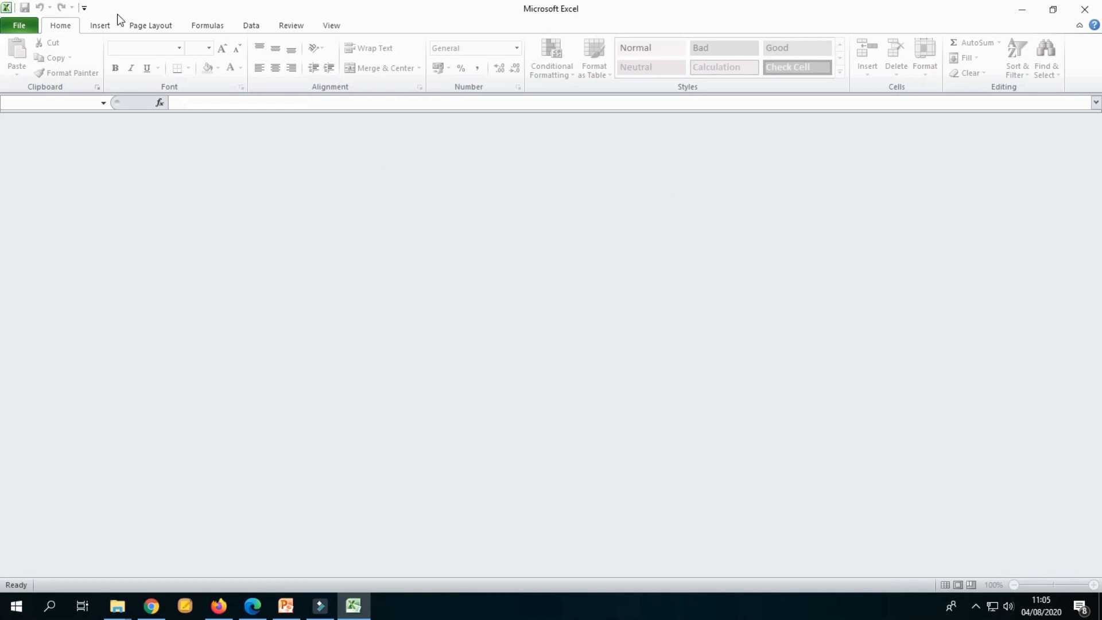
left_click(23, 29)
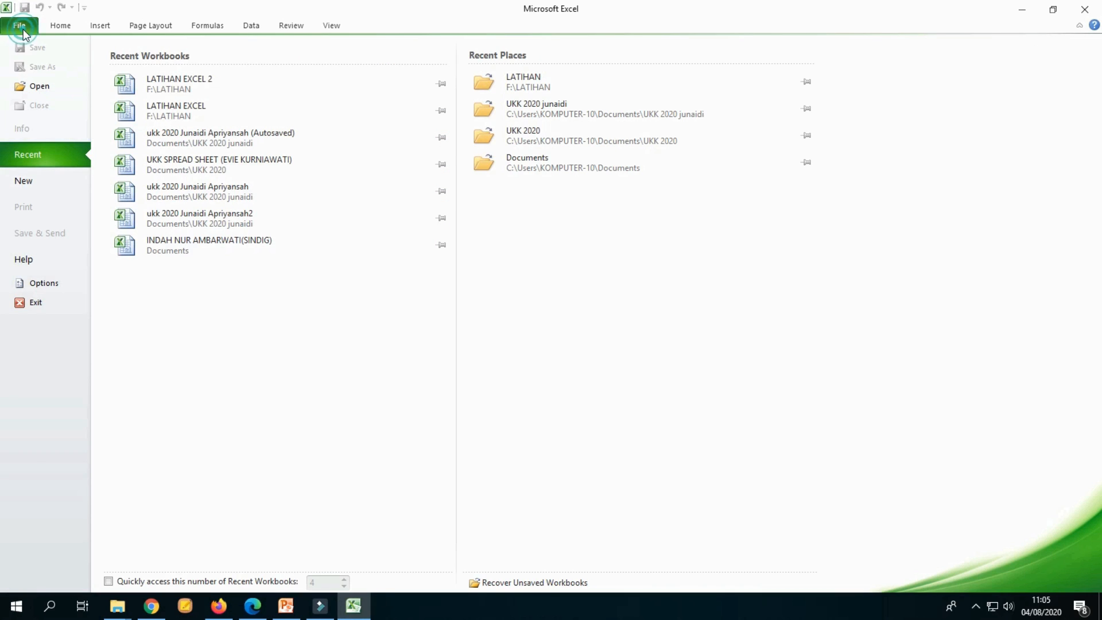
left_click(34, 87)
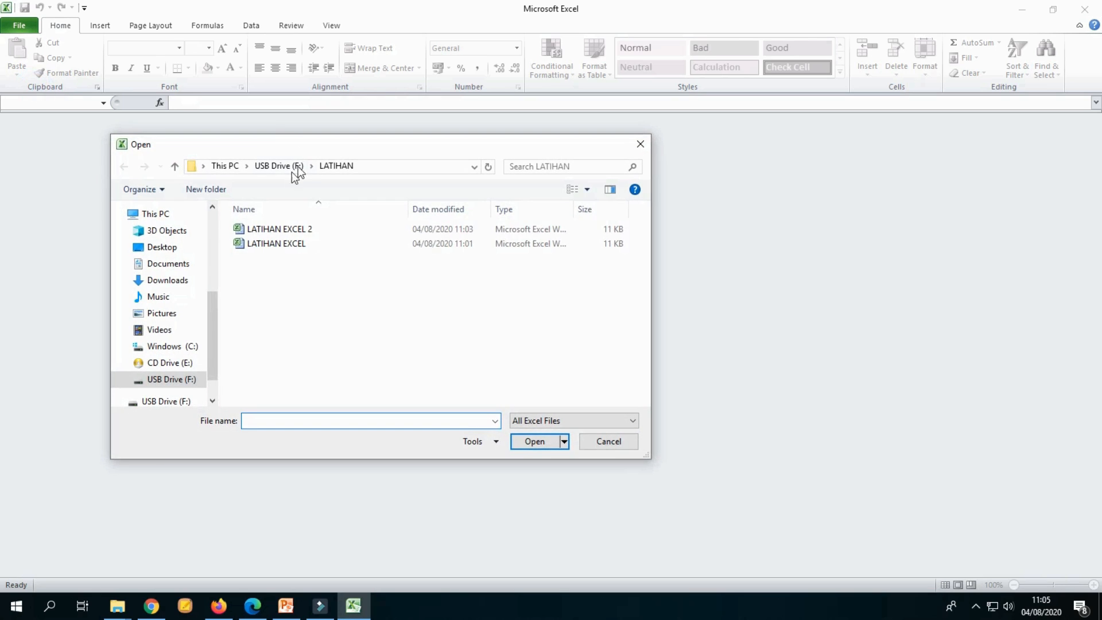
left_click(279, 243)
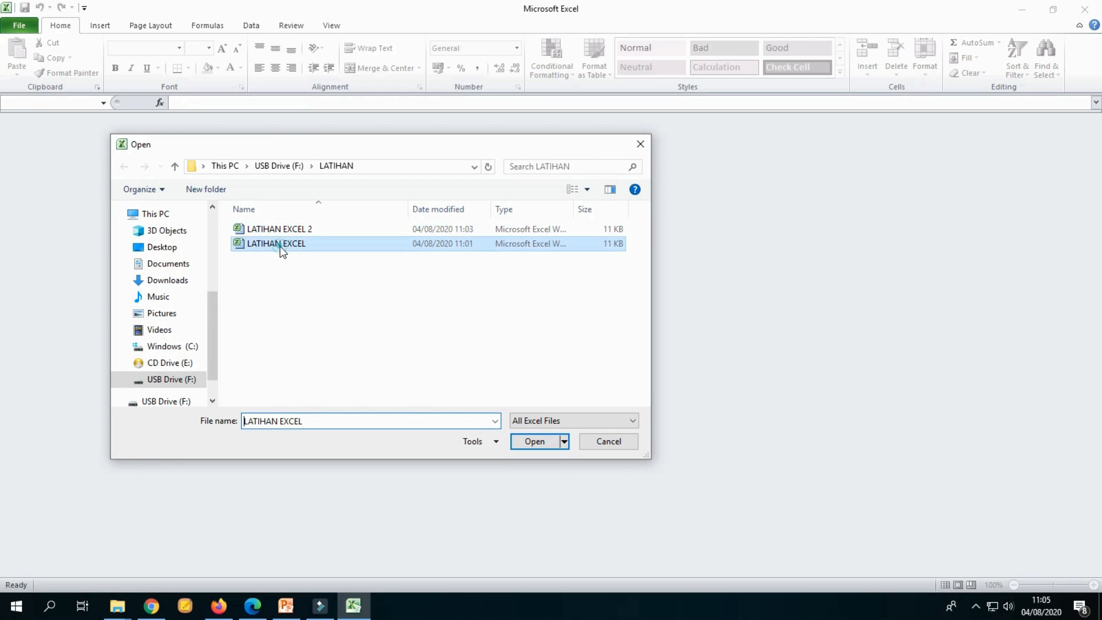
left_click(531, 441)
left_click(604, 287)
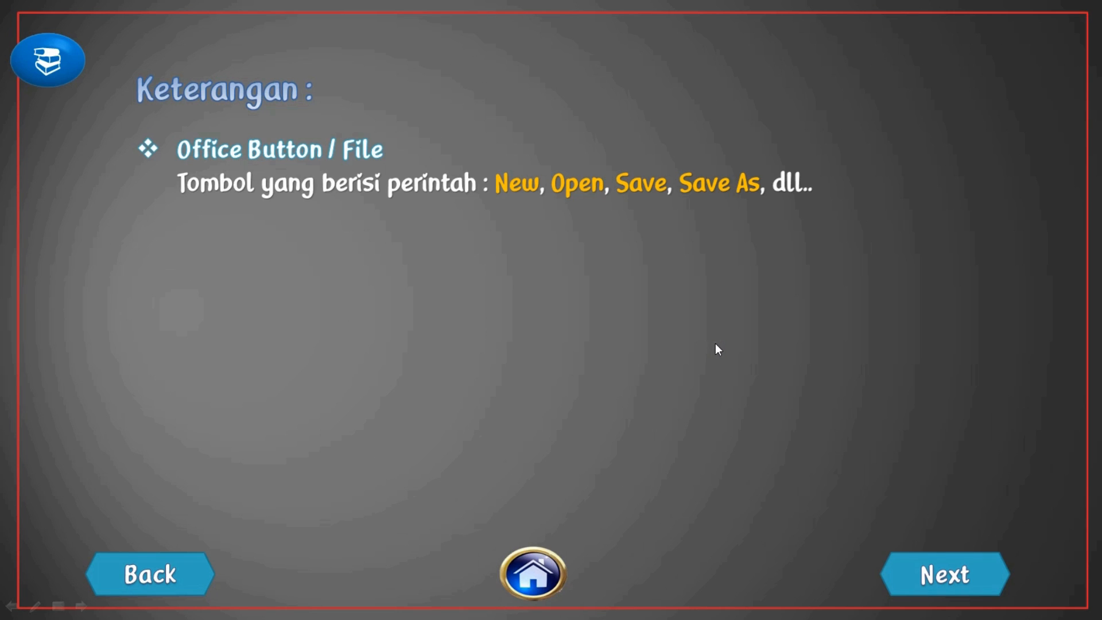
left_click(721, 347)
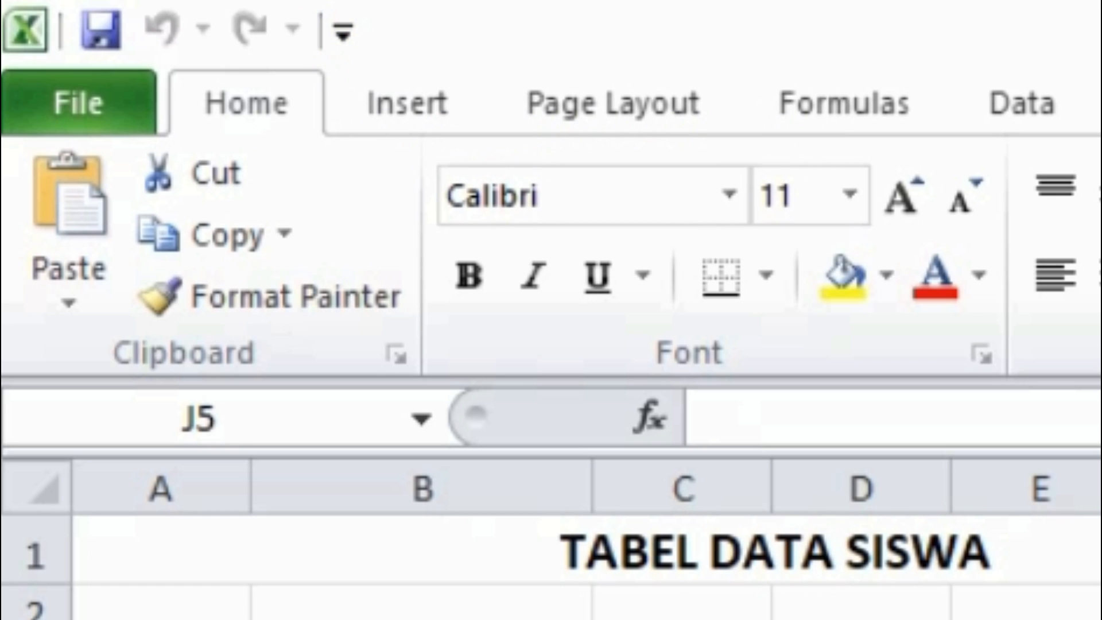
left_click(1101, 619)
left_click(1101, 619)
left_click(1101, 619)
left_click(1099, 617)
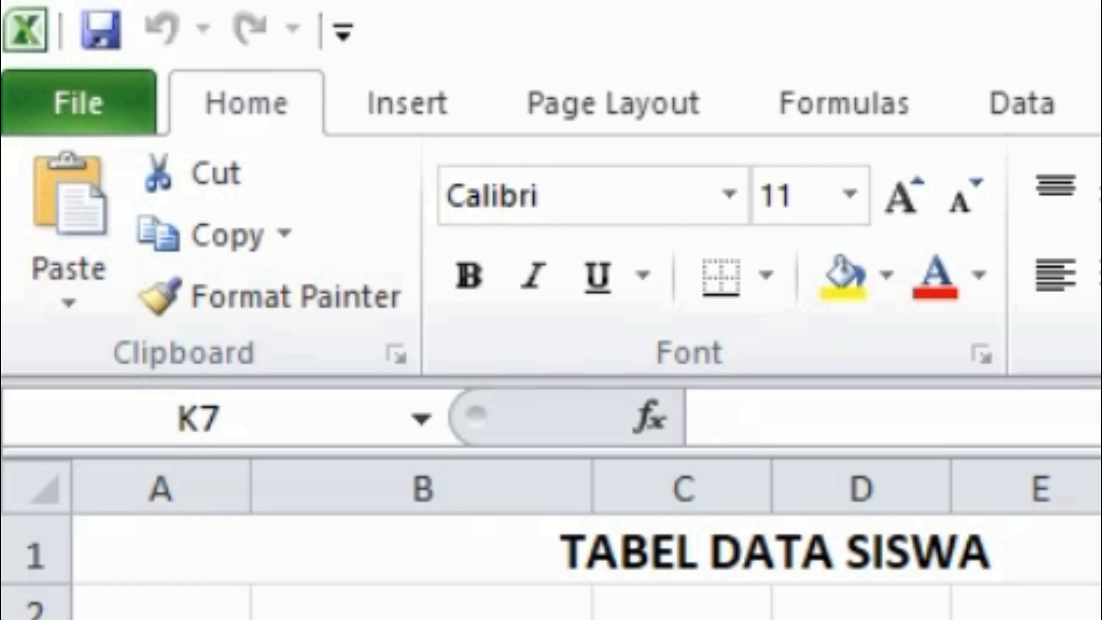
left_click(1099, 617)
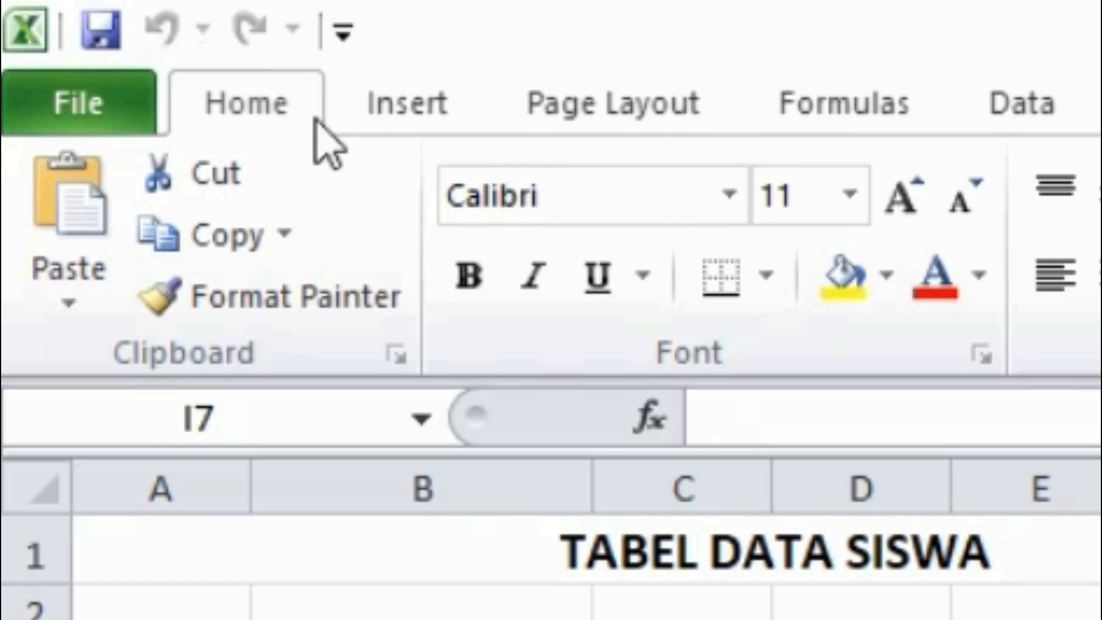
left_click(1099, 617)
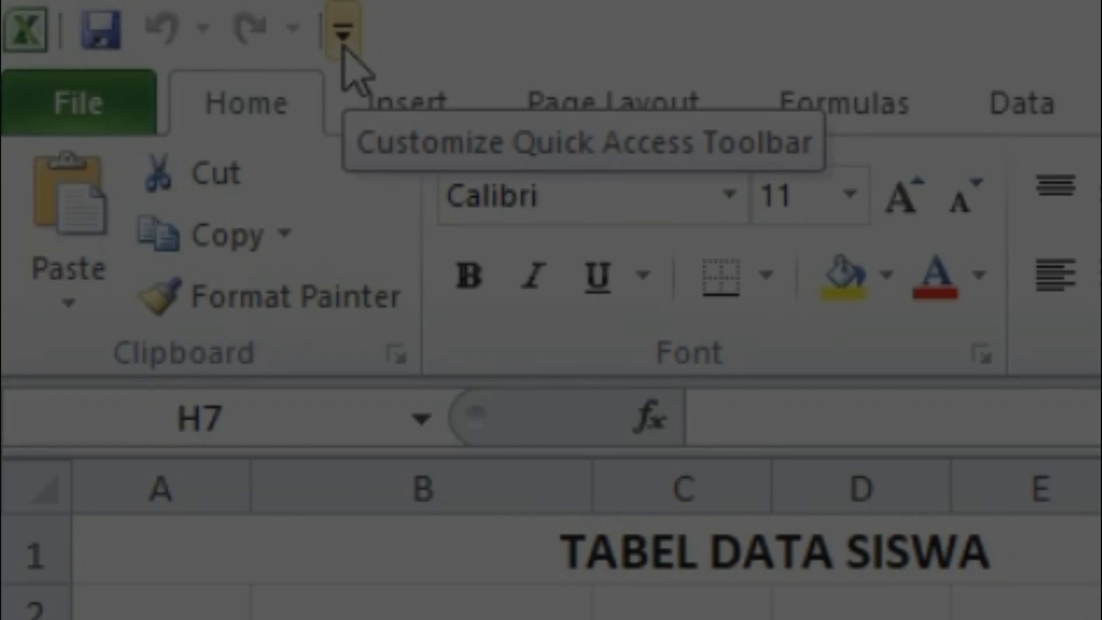
Step: Add the Form command from All Commands to the Quick Access Toolbar through More Commands
left_click(343, 33)
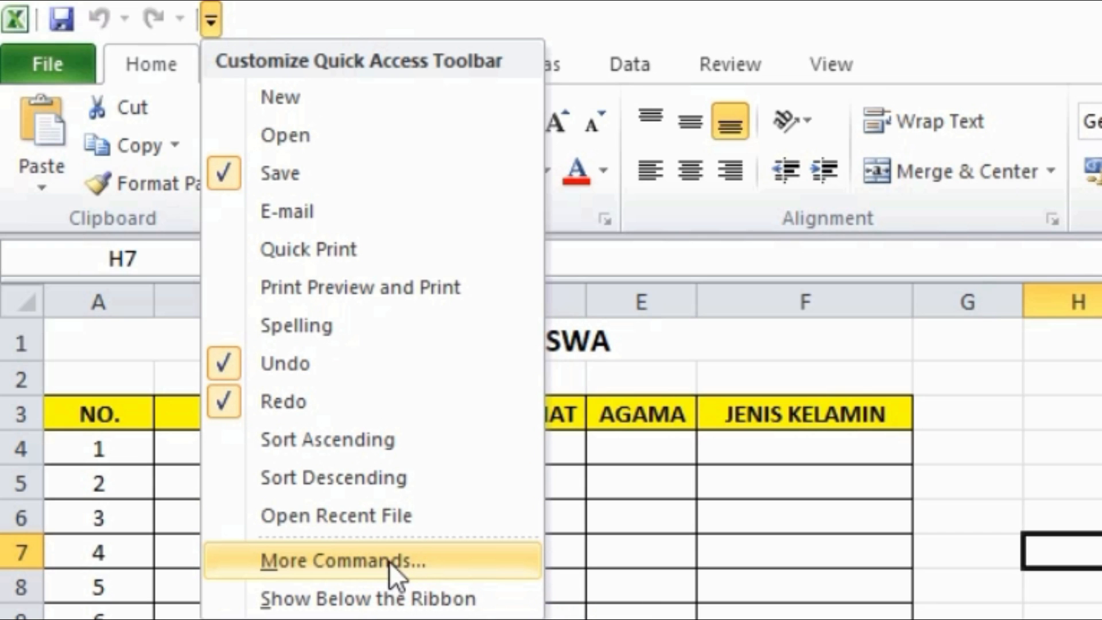
left_click(391, 559)
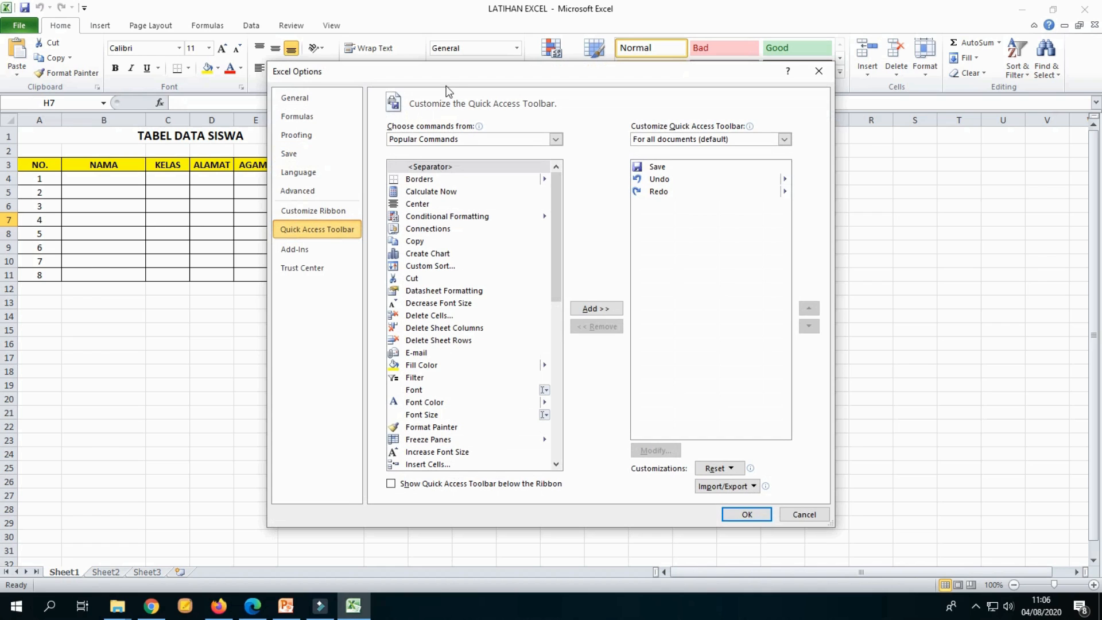
left_click_drag(444, 86, 393, 61)
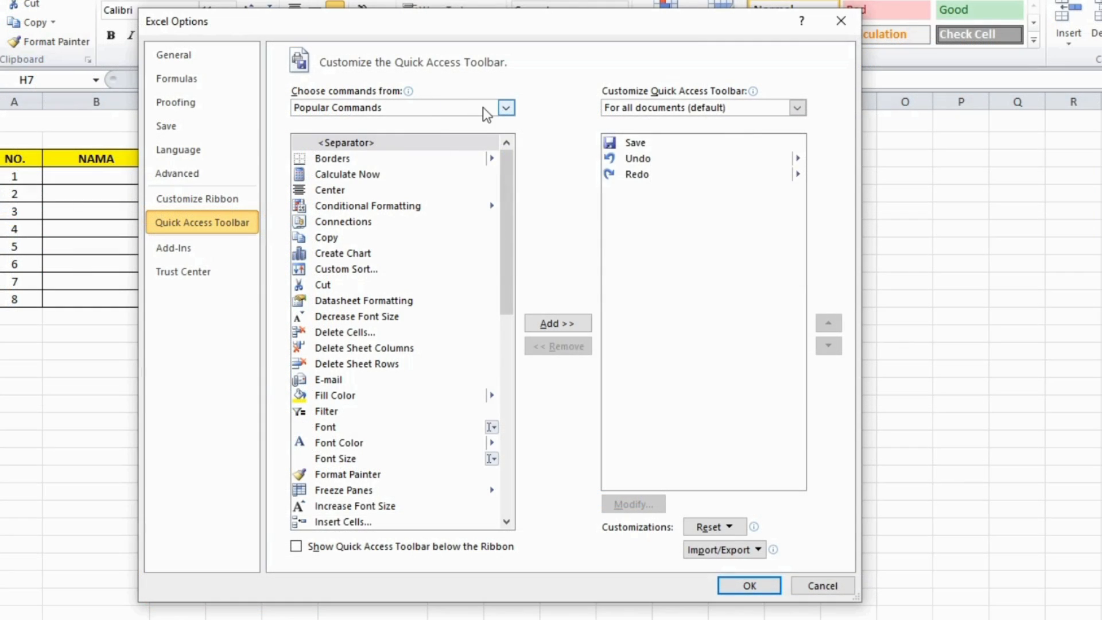
left_click(483, 108)
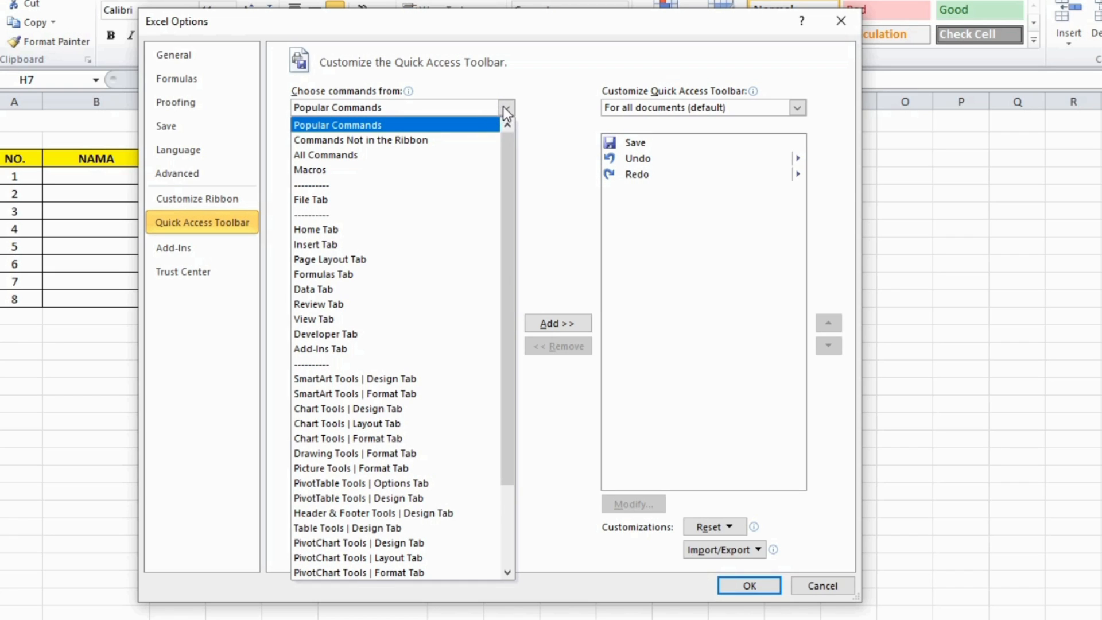
left_click(400, 156)
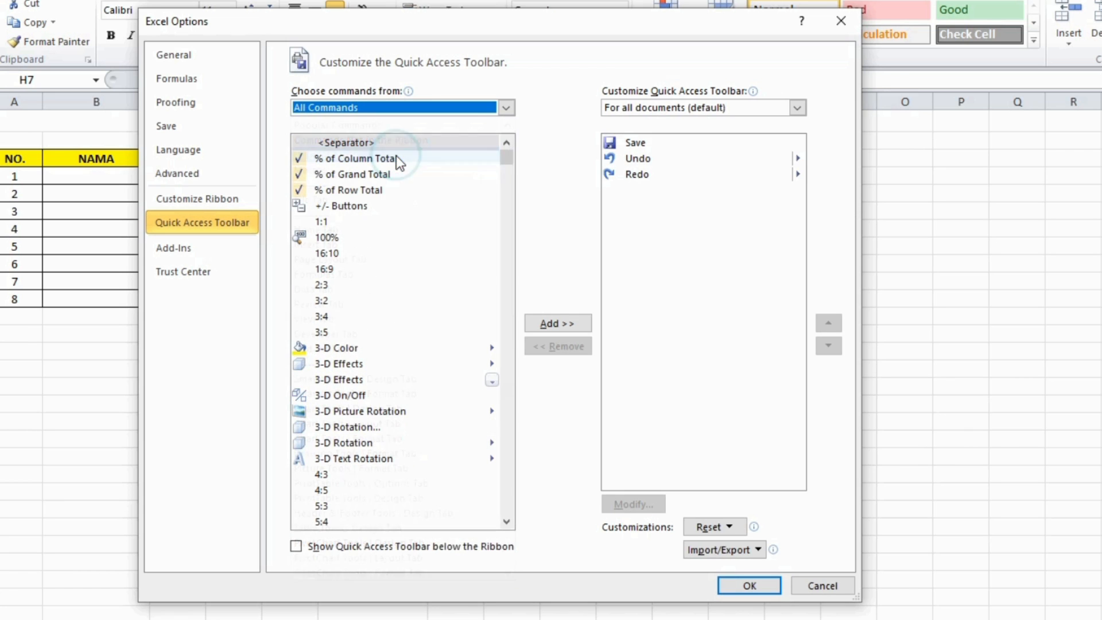
left_click_drag(502, 160, 498, 409)
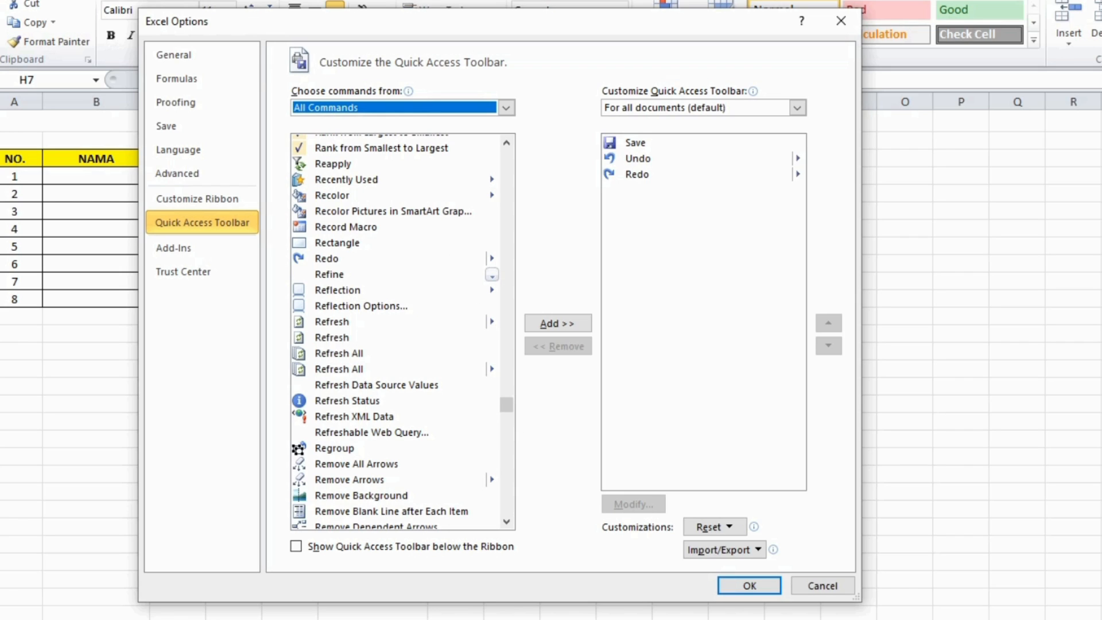
mouse_move(509, 404)
left_mouse_down()
mouse_move(511, 417)
mouse_move(526, 275)
left_mouse_up()
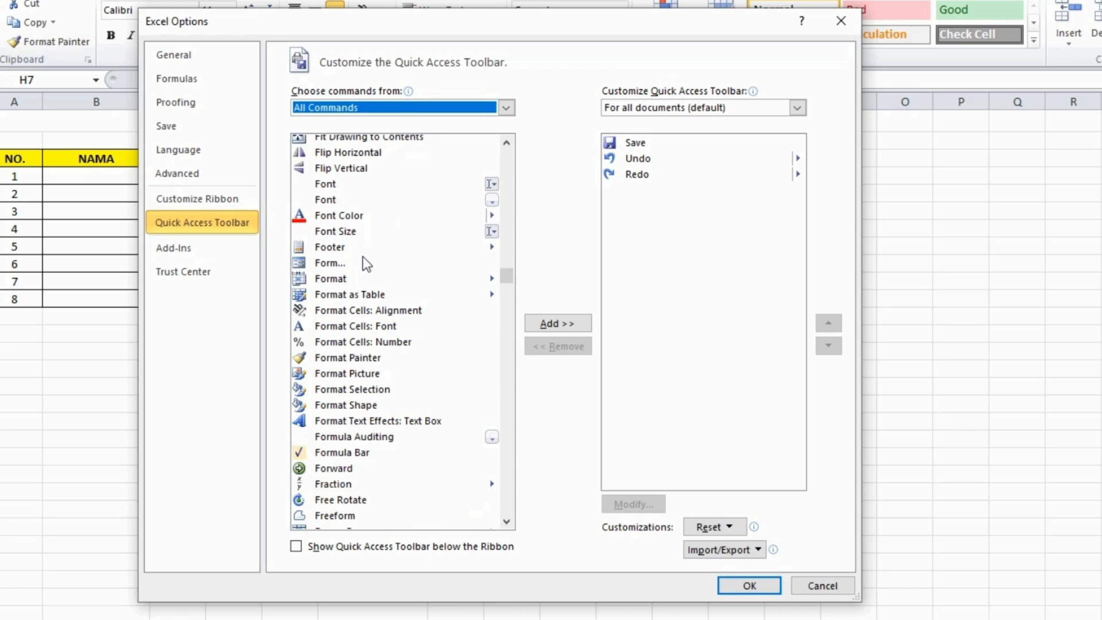
left_click(346, 266)
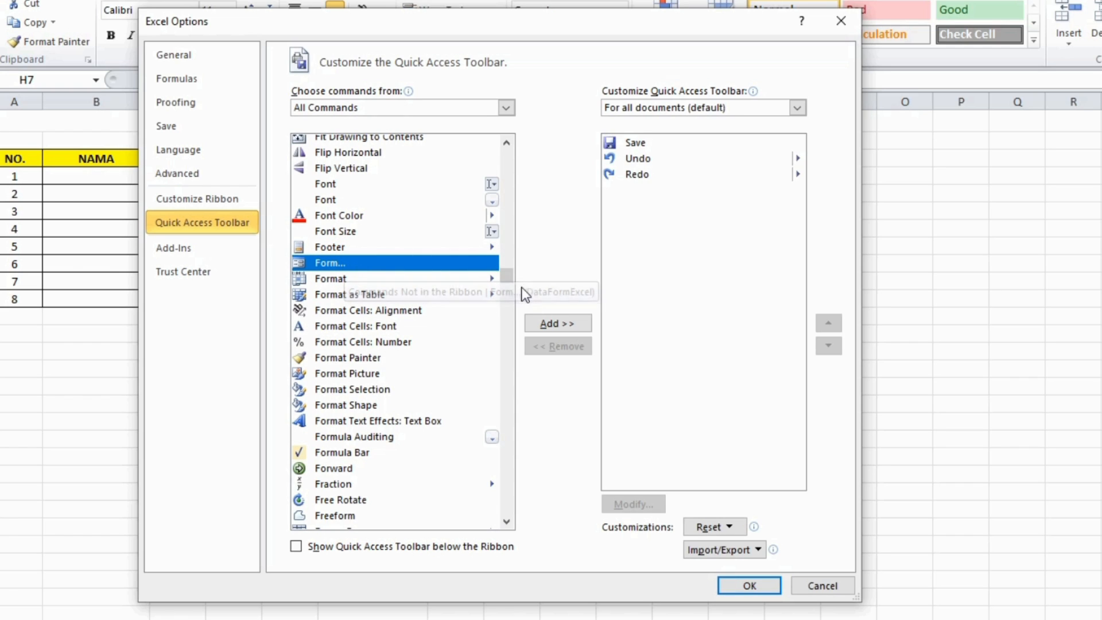
left_click(559, 327)
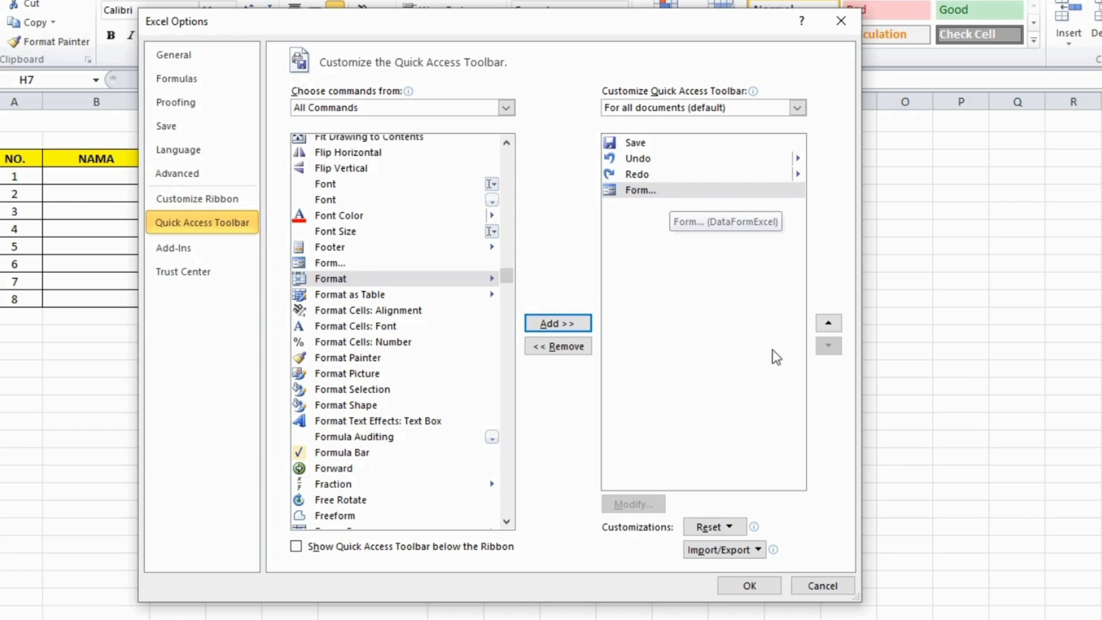
left_click(751, 585)
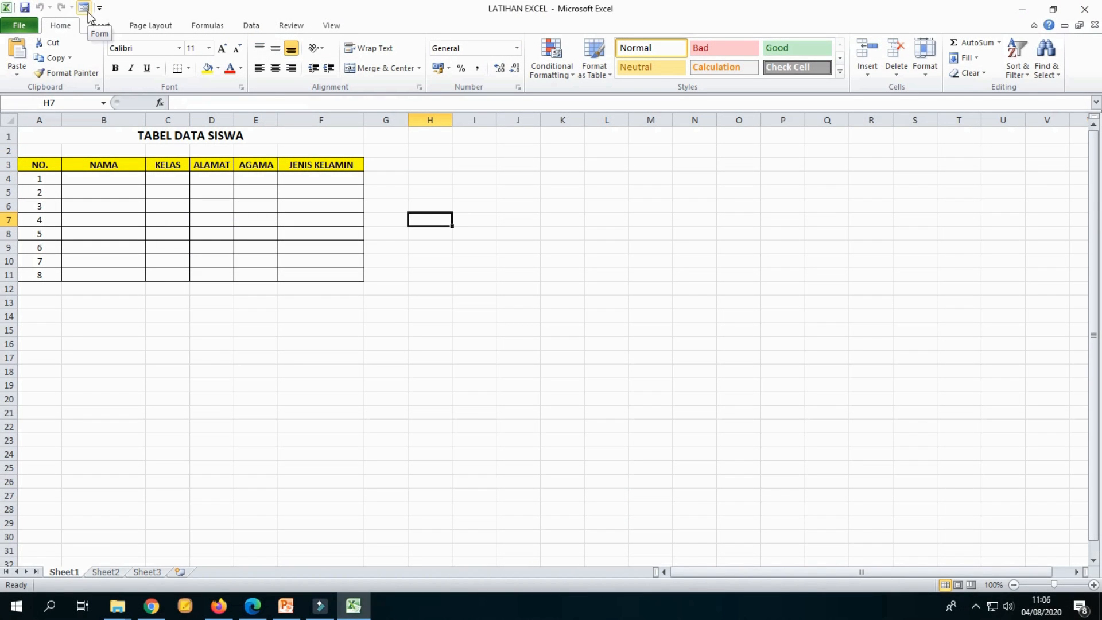
Step: Try running the Form command from the Quick Access Toolbar with cell E16 selected, and dismiss the warning
left_click(261, 344)
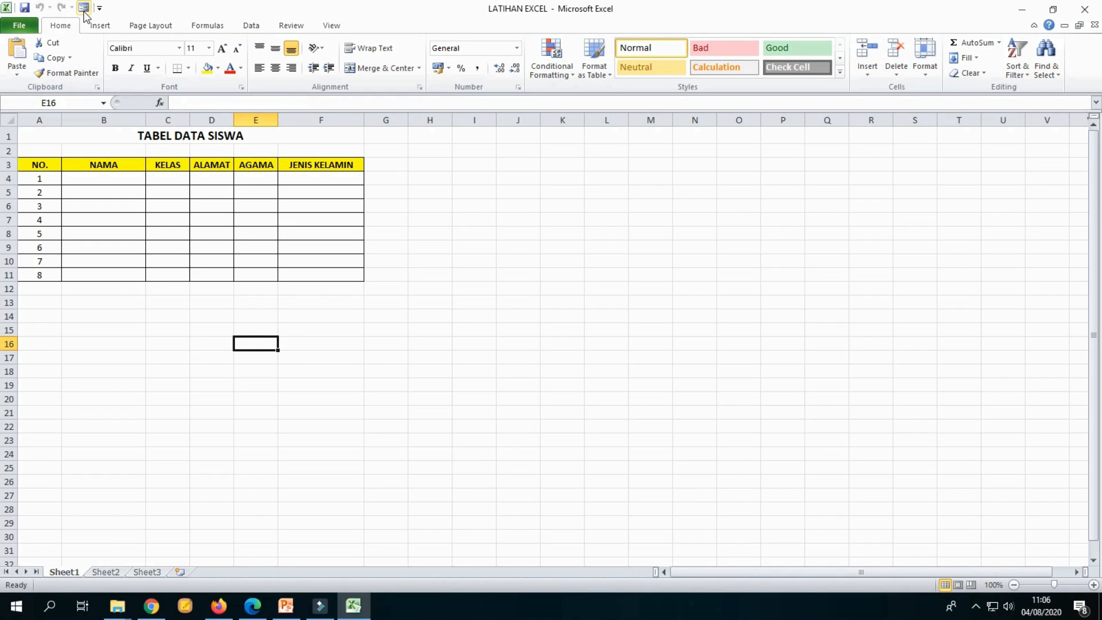
left_click(83, 8)
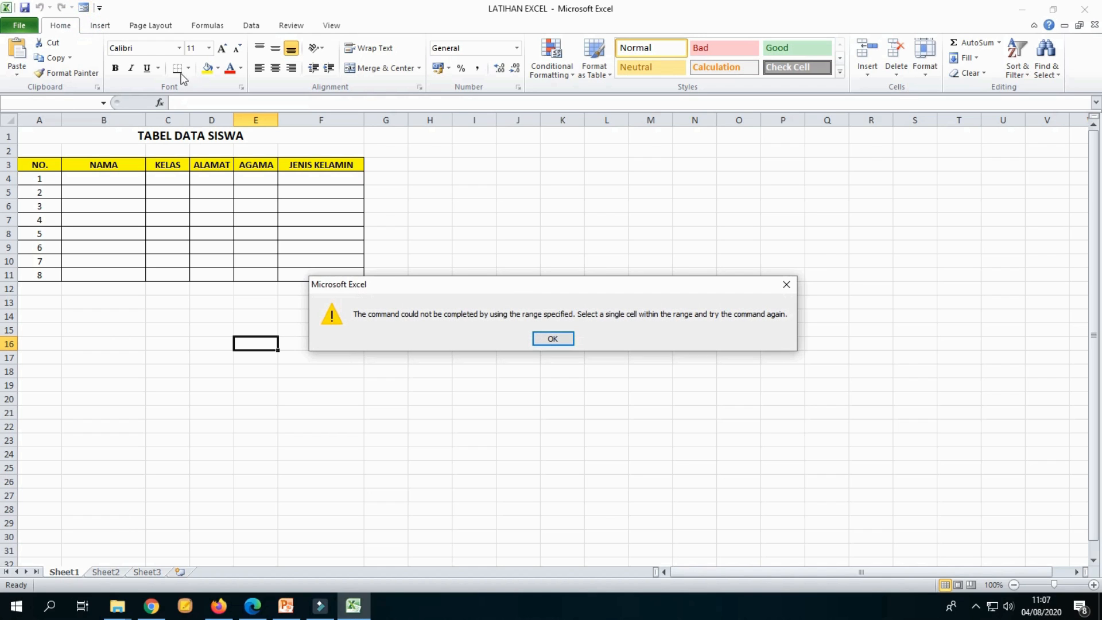
left_click(552, 338)
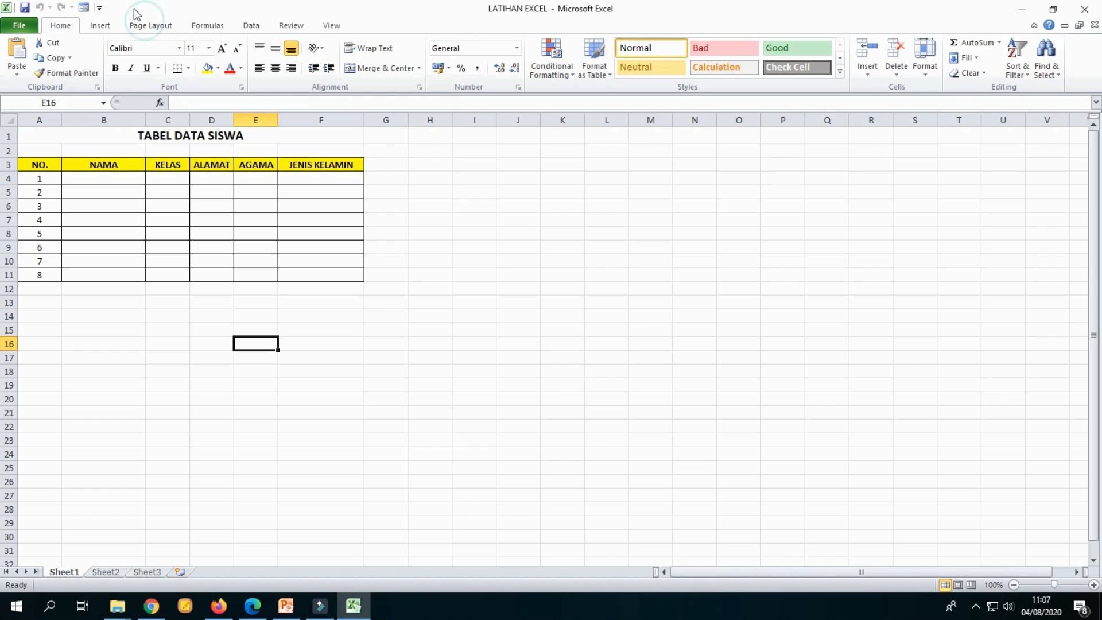
Step: Remove the Form command from the Quick Access Toolbar in the Quick Access Toolbar options
left_click(100, 8)
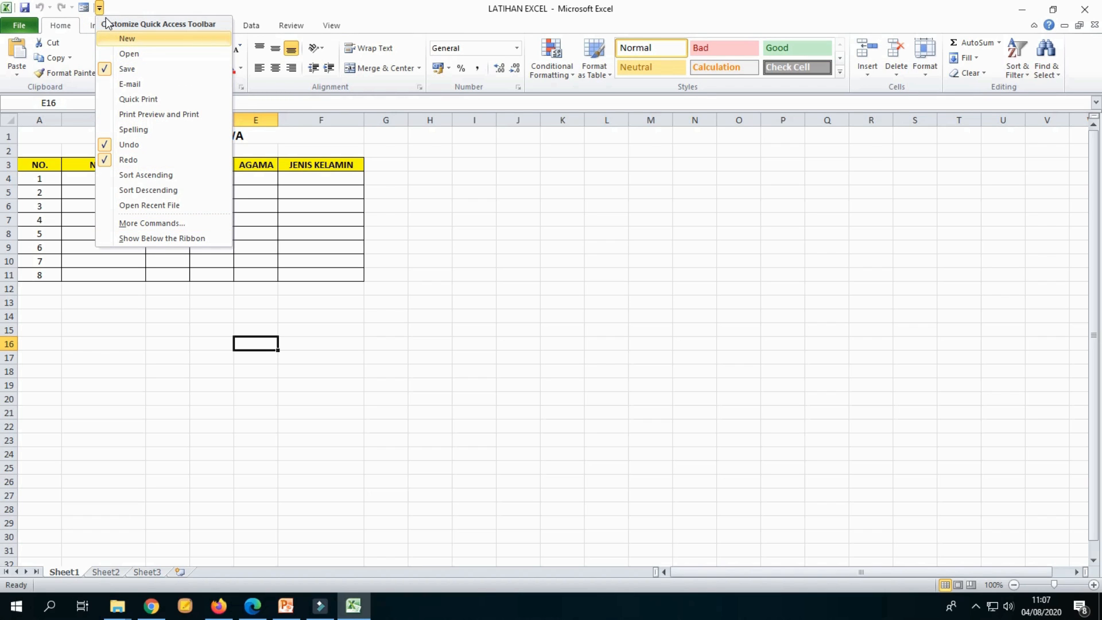
left_click(150, 223)
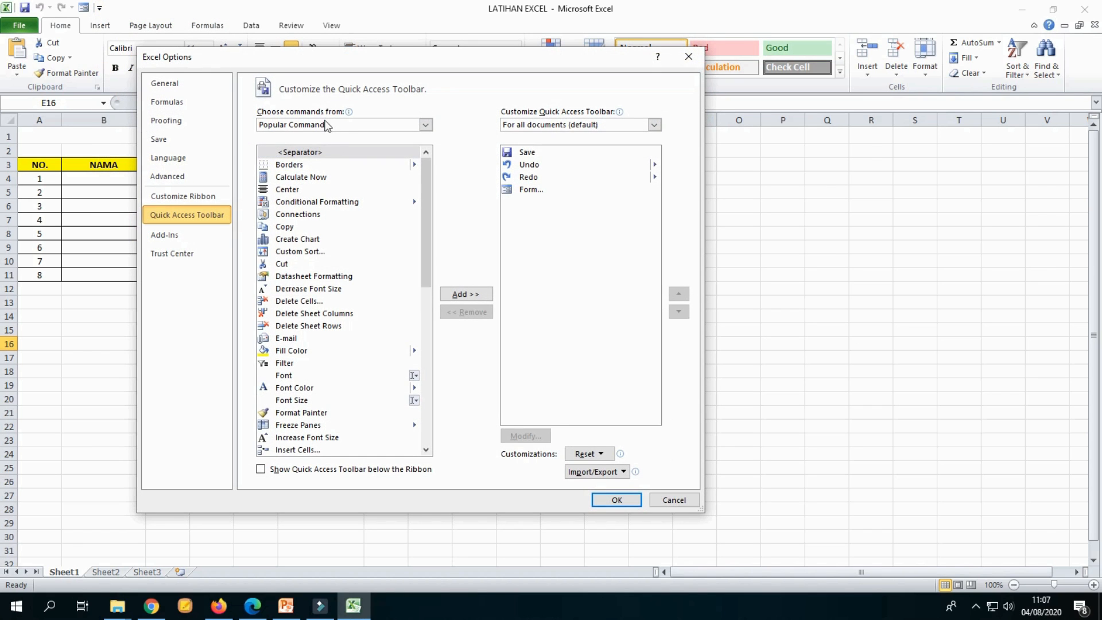
left_click(327, 125)
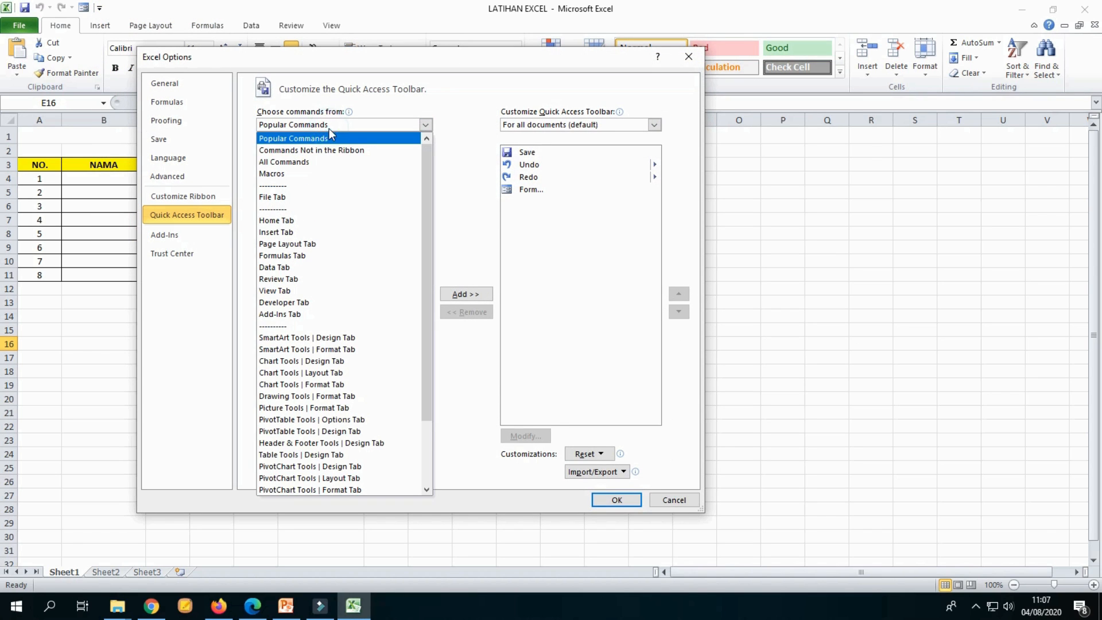
left_click(321, 163)
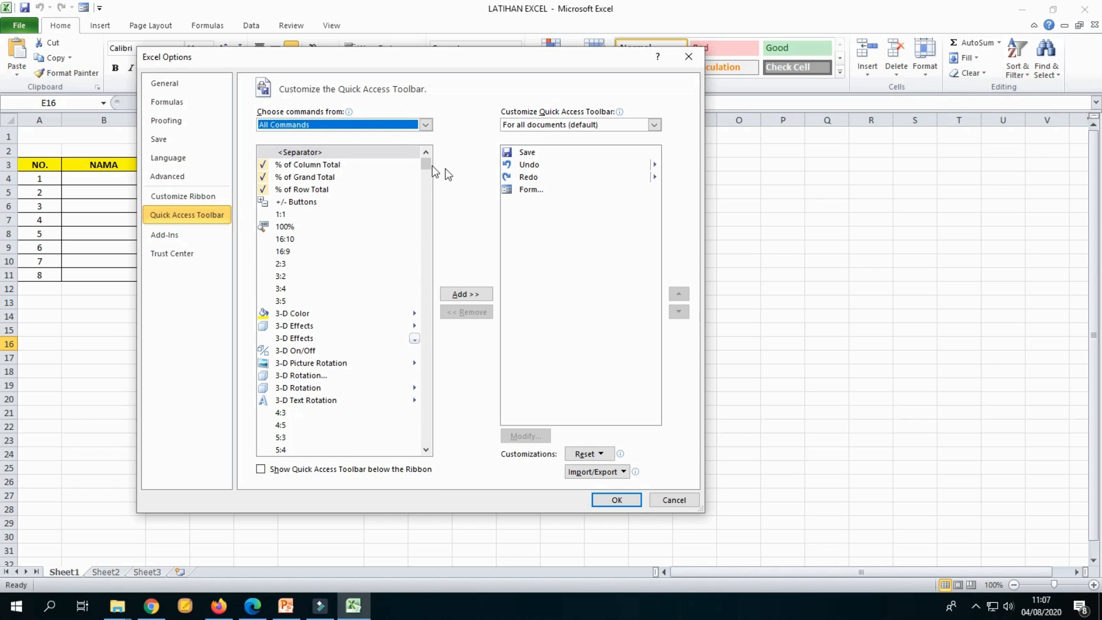
left_click(552, 198)
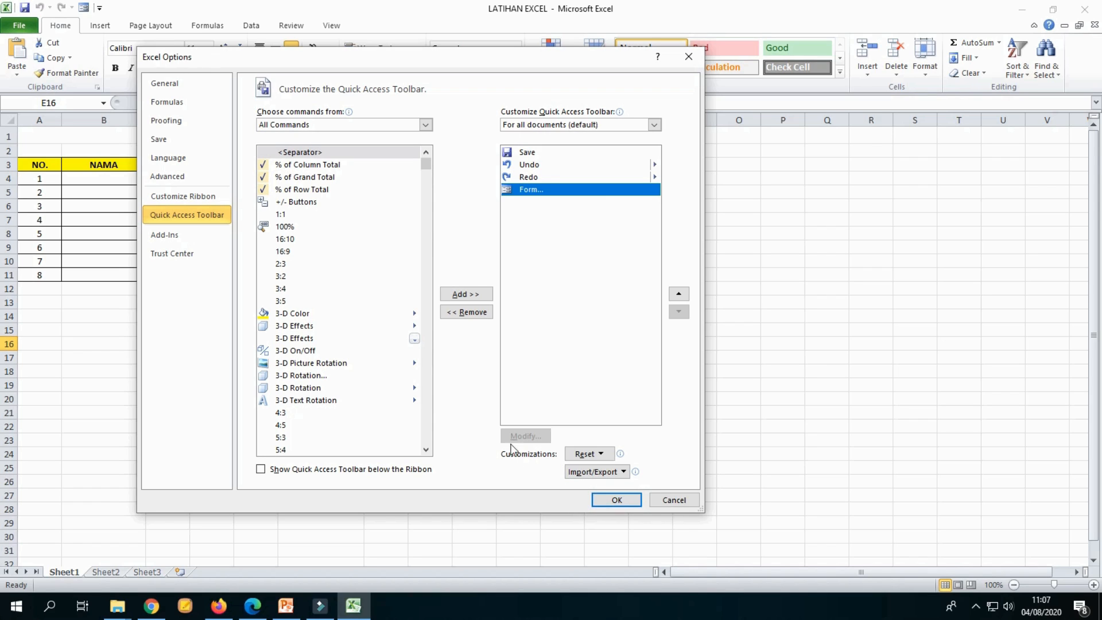
left_click(486, 314)
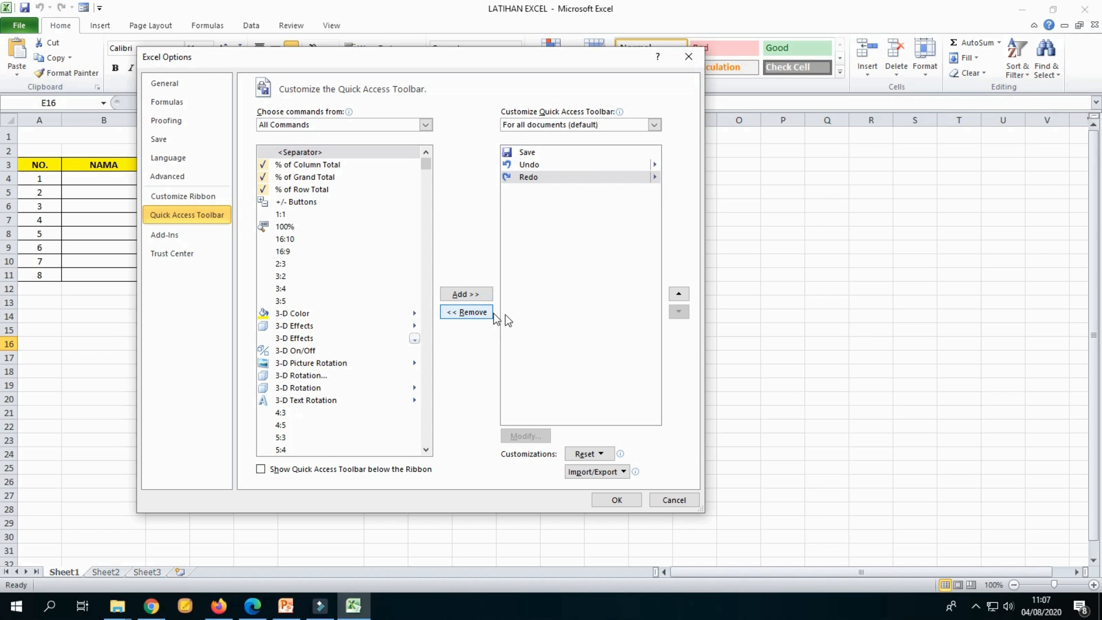
left_click(610, 498)
left_click(542, 328)
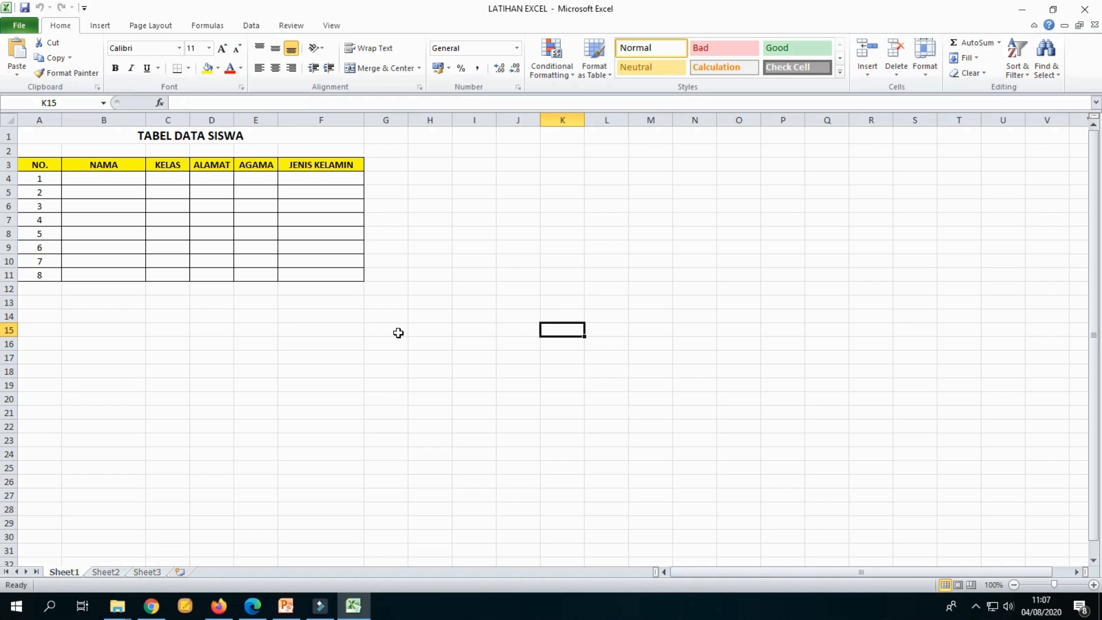
left_click(453, 289)
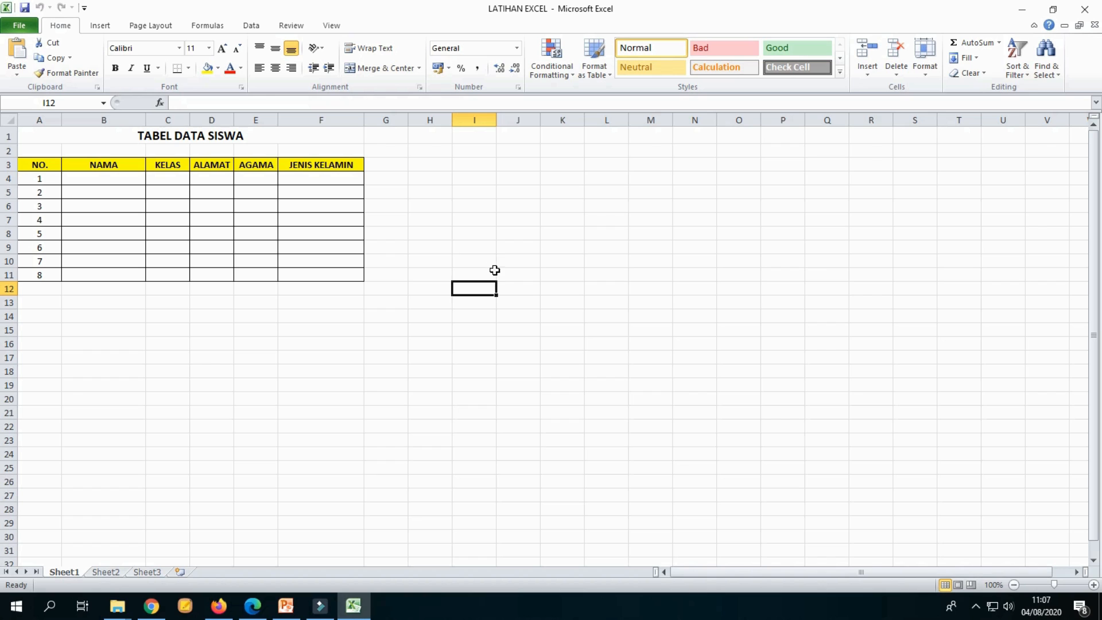
left_click(564, 290)
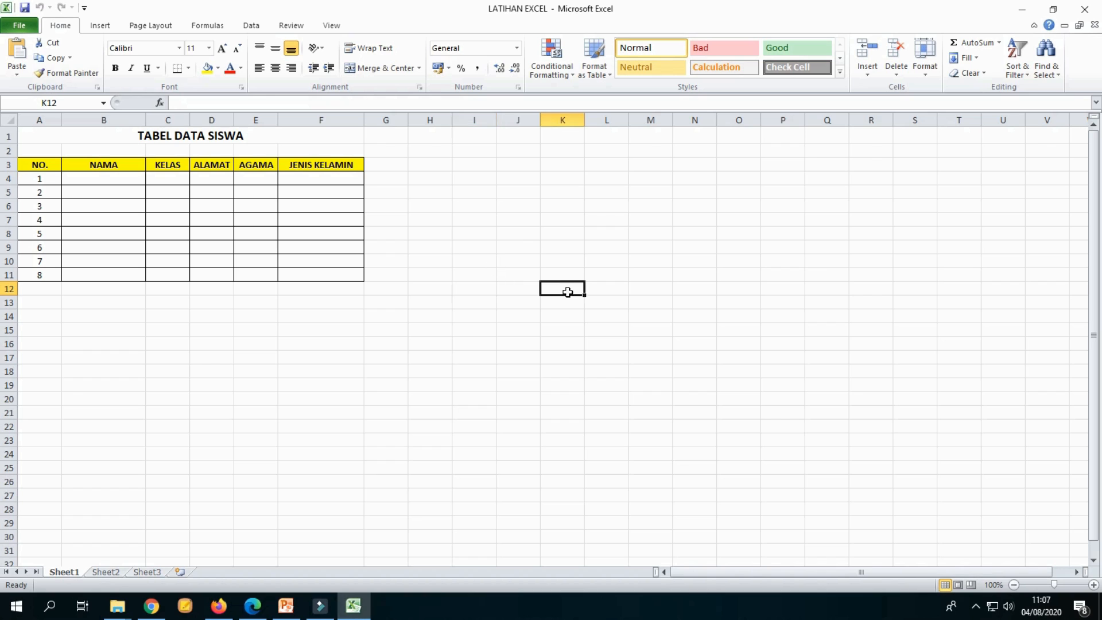
left_click(532, 247)
left_click(112, 26)
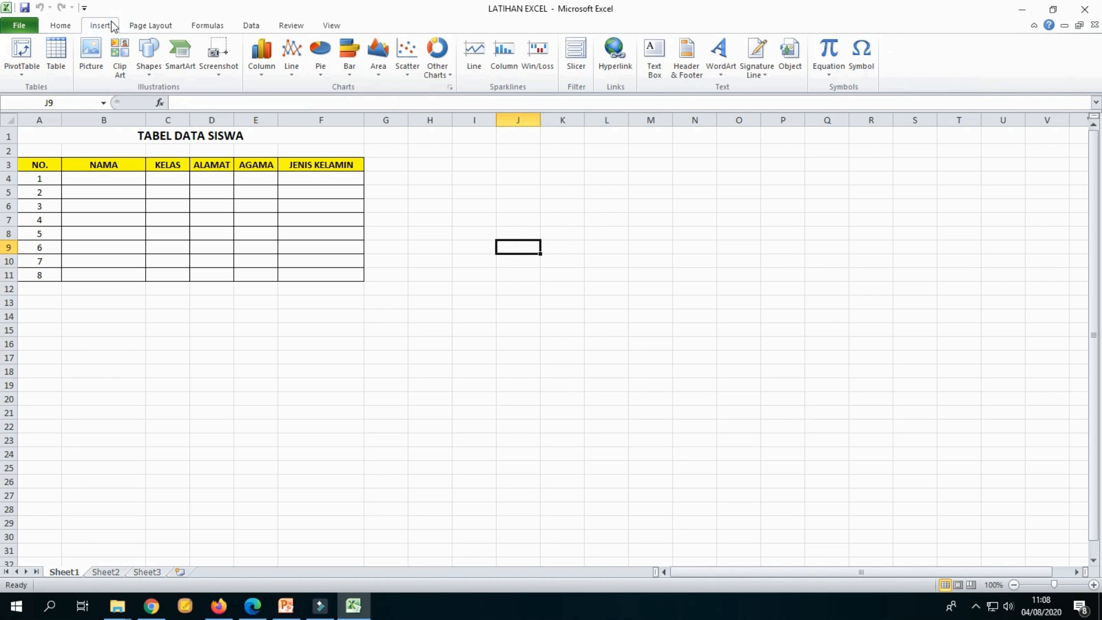
left_click(206, 25)
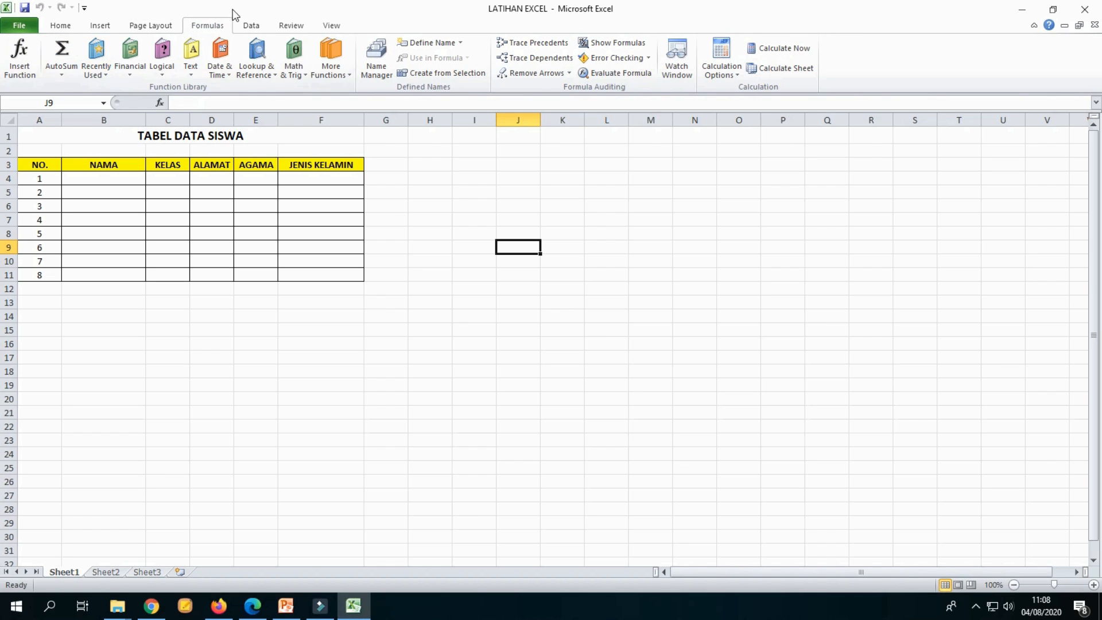
left_click(200, 26)
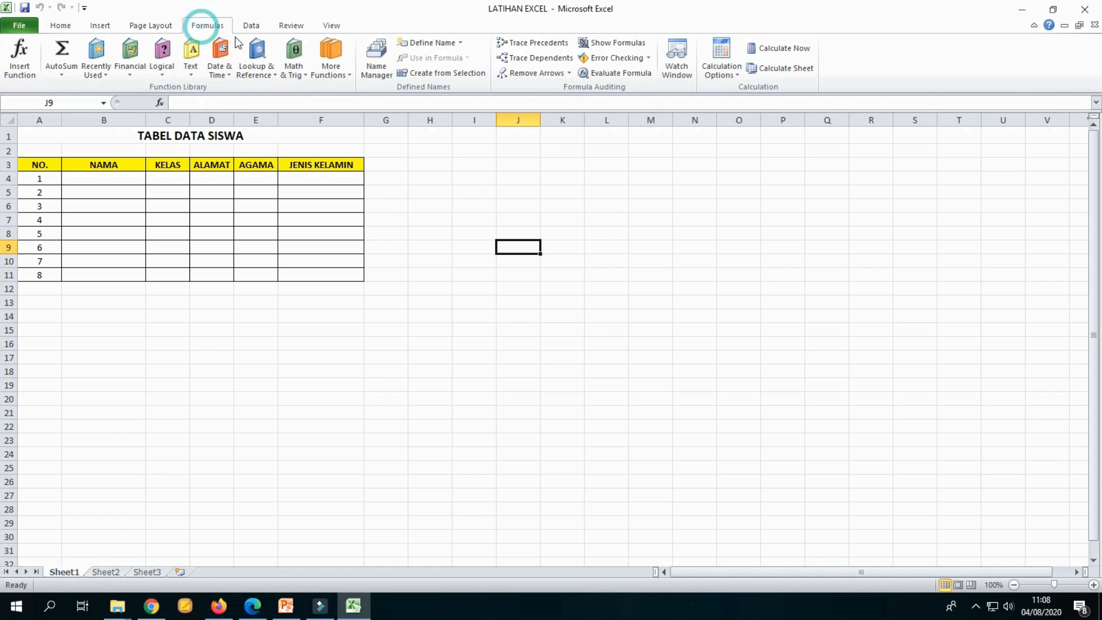
Step: Open Insert Function for cell H5, choose SUM and review its arguments before cancelling
left_click(421, 187)
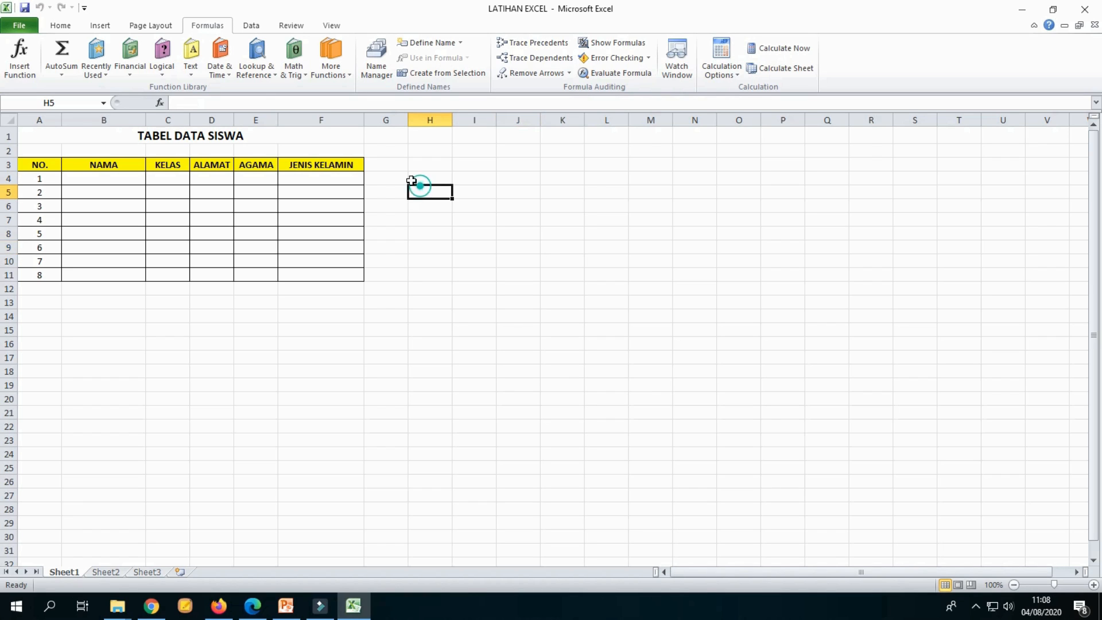
left_click(212, 26)
left_click(27, 67)
left_click_drag(267, 220, 464, 154)
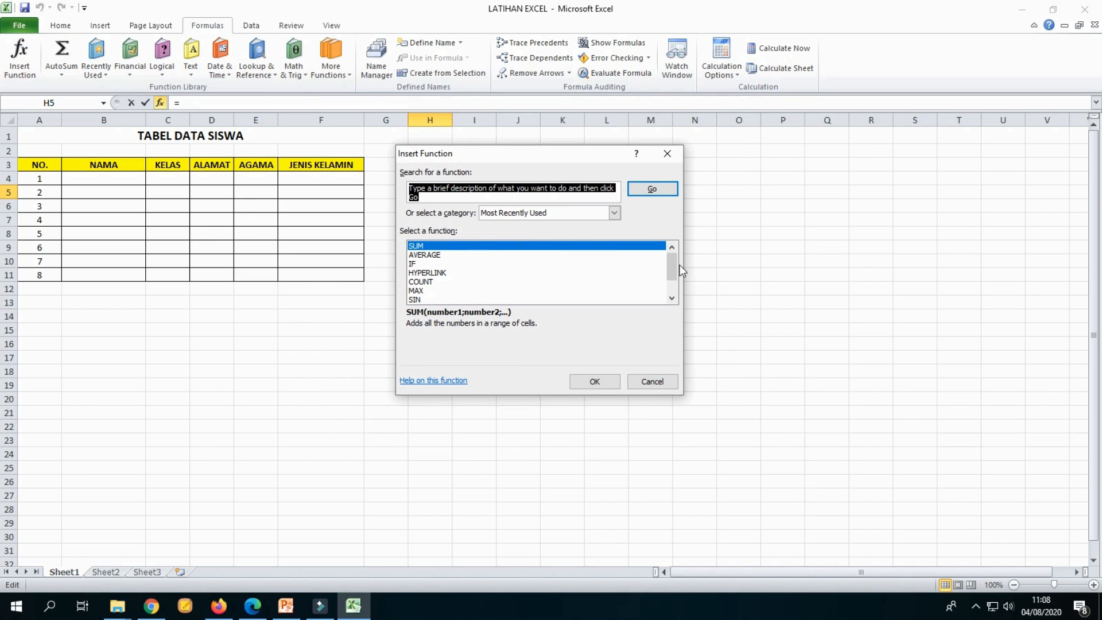
mouse_move(673, 264)
left_mouse_down()
mouse_move(672, 290)
mouse_move(664, 264)
left_mouse_up()
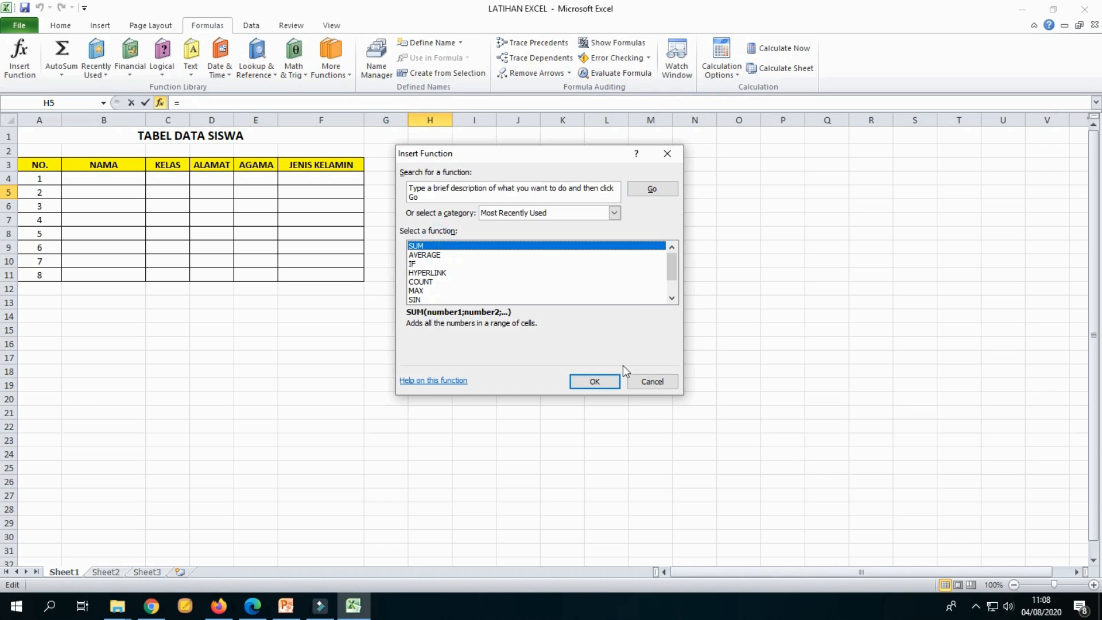
left_click(601, 381)
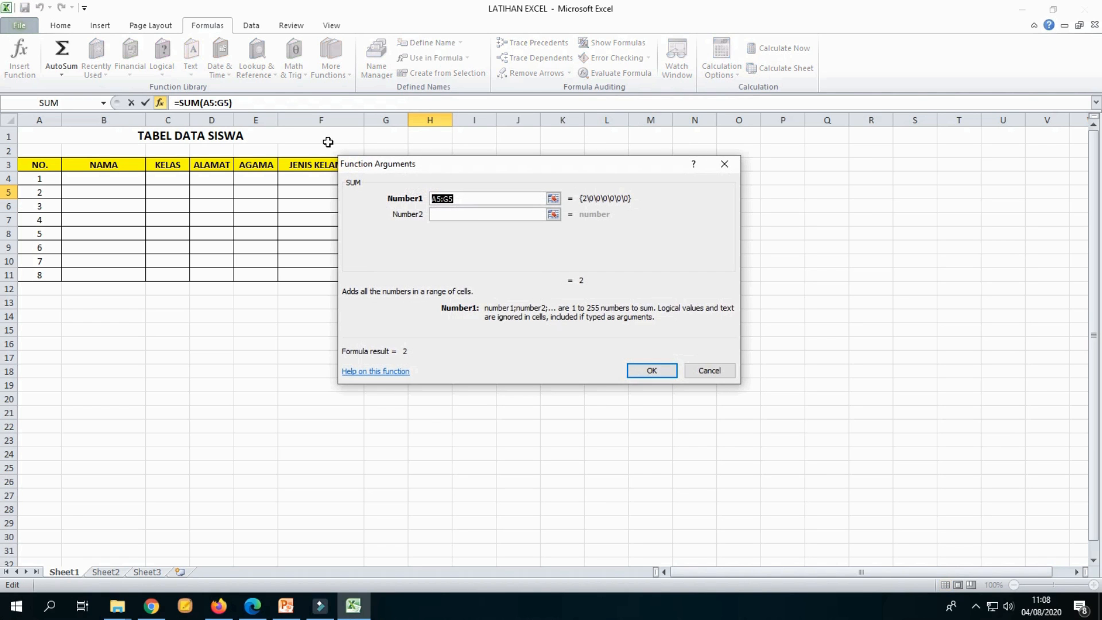
left_click_drag(538, 172, 599, 244)
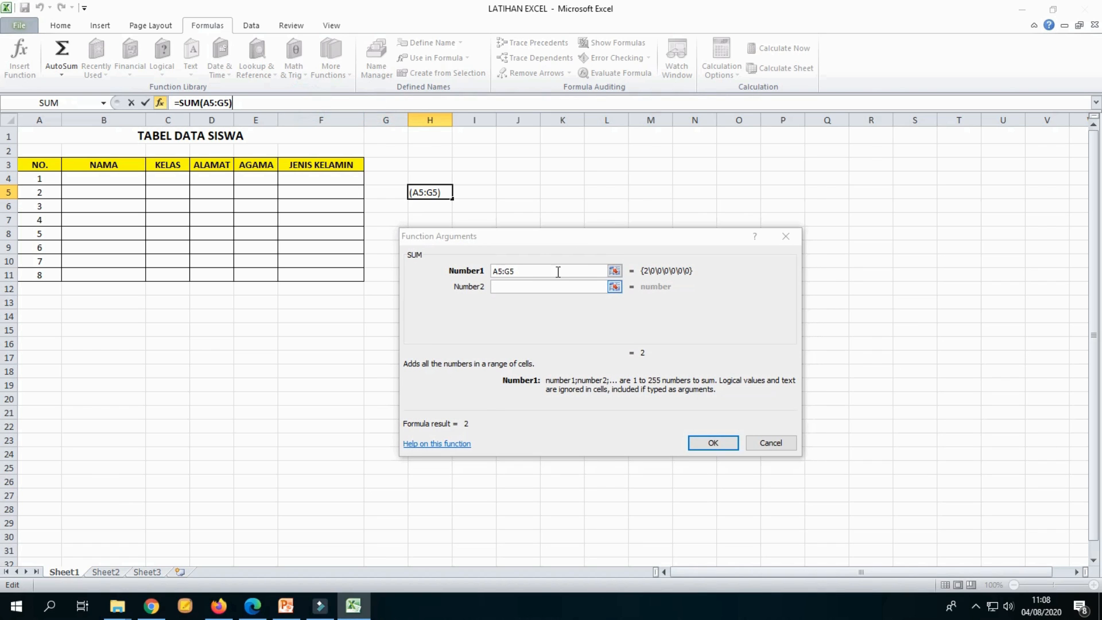
left_click_drag(595, 237, 589, 150)
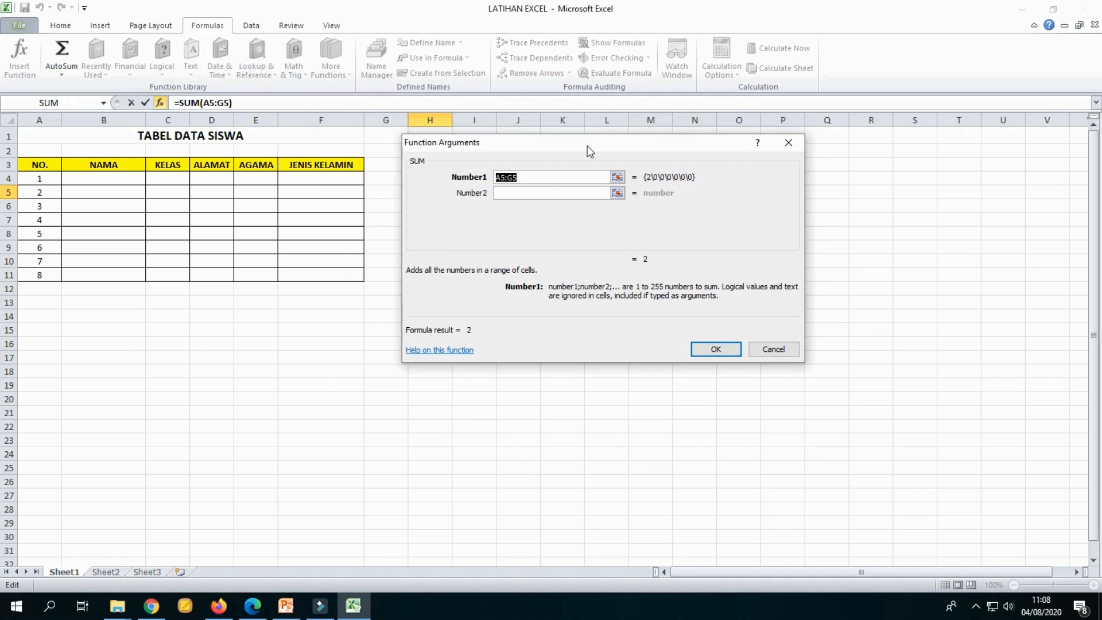
left_click(543, 178)
left_click(763, 349)
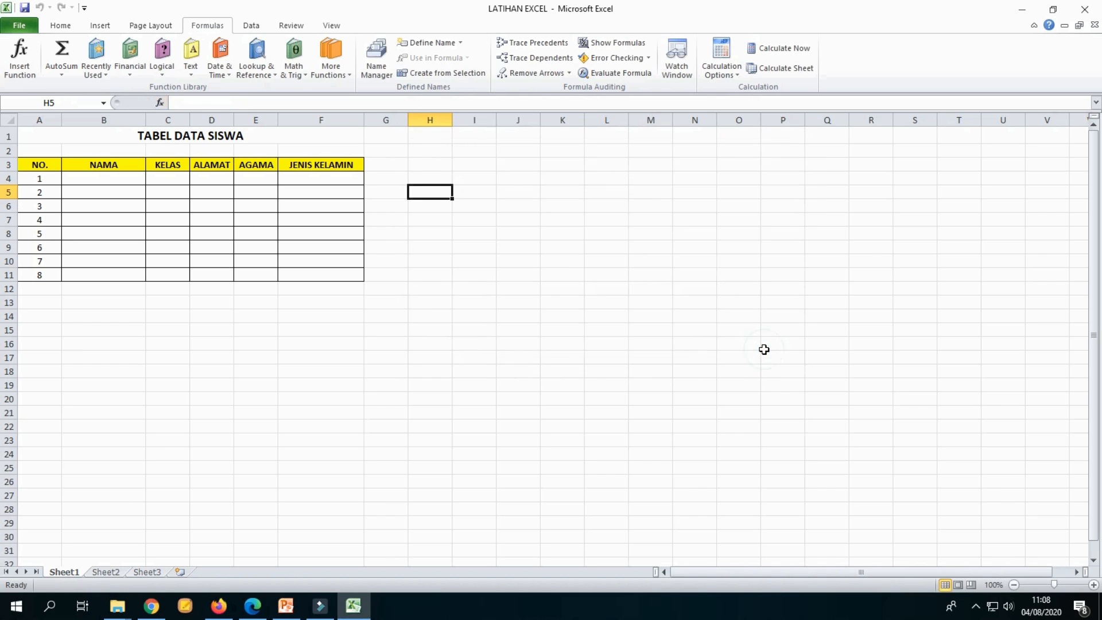
left_click(545, 233)
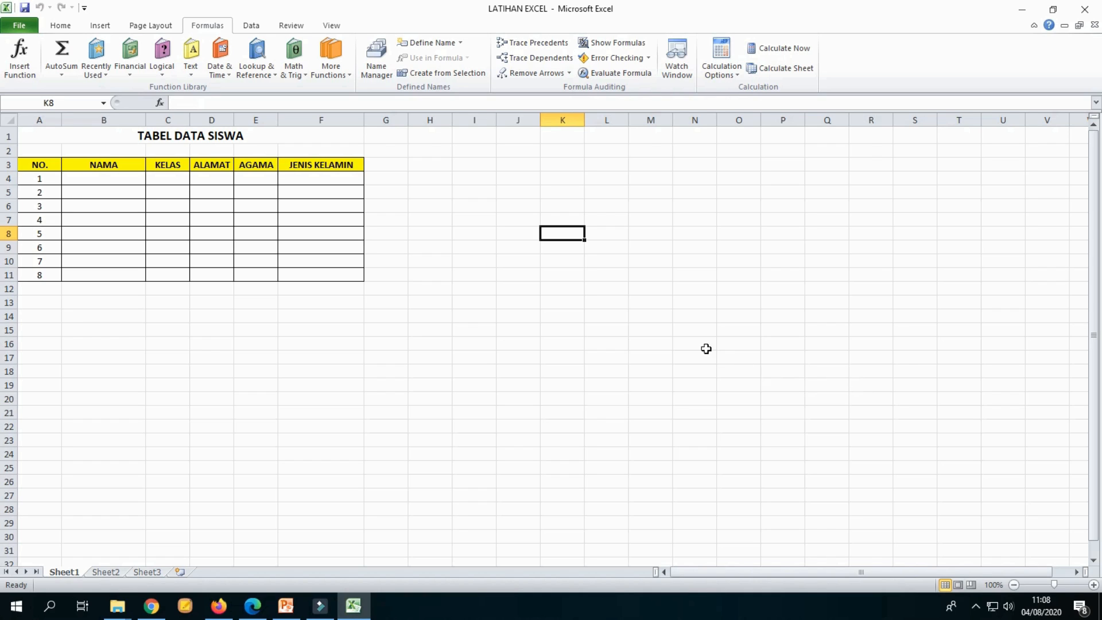
left_click(653, 301)
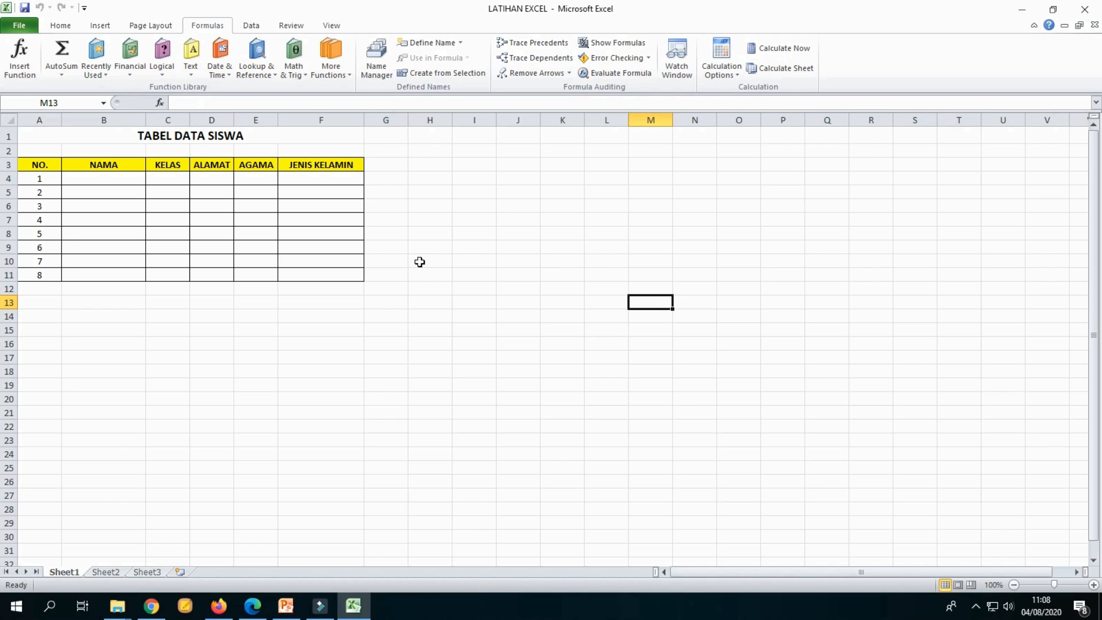
left_click(465, 217)
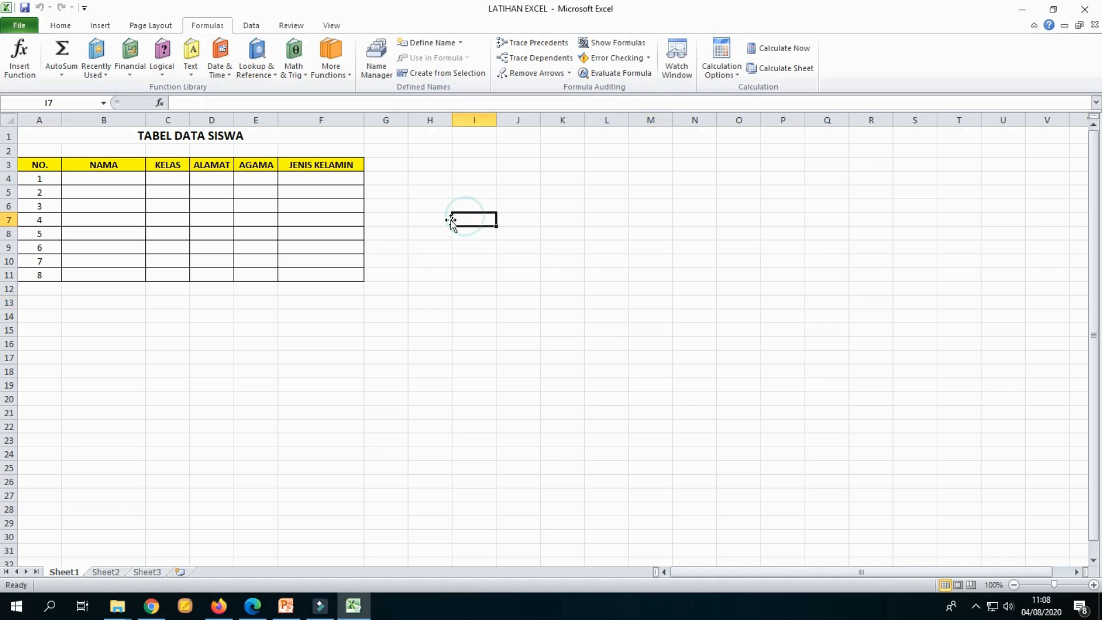
left_click(425, 175)
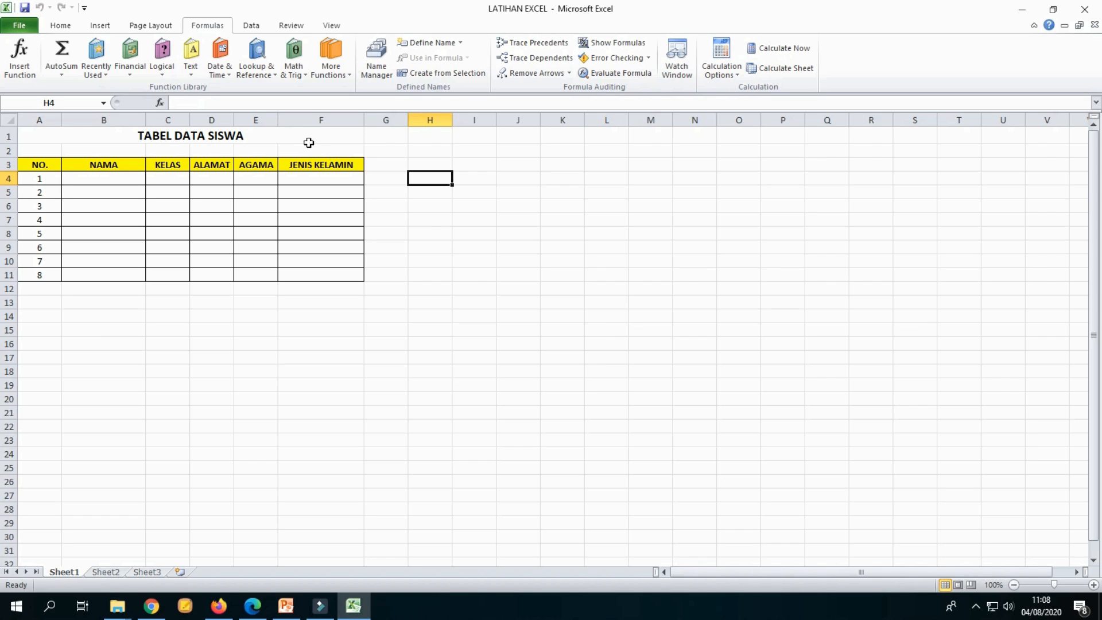
Step: Enter a student's name in cell B4 under the NAMA heading
left_click(434, 235)
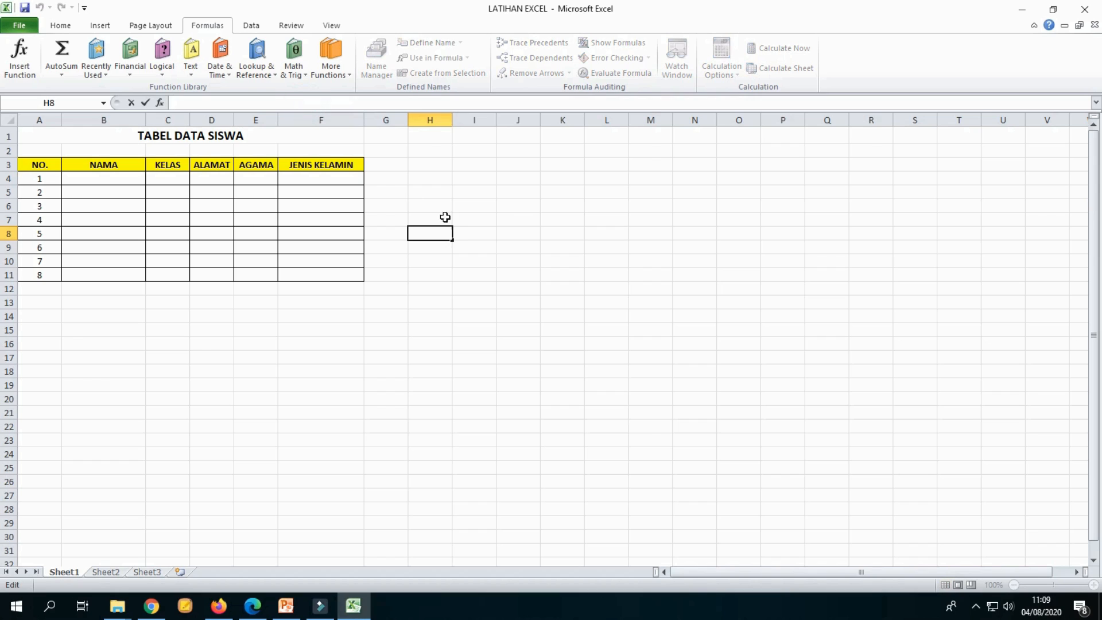
left_click(504, 216)
left_click(116, 177)
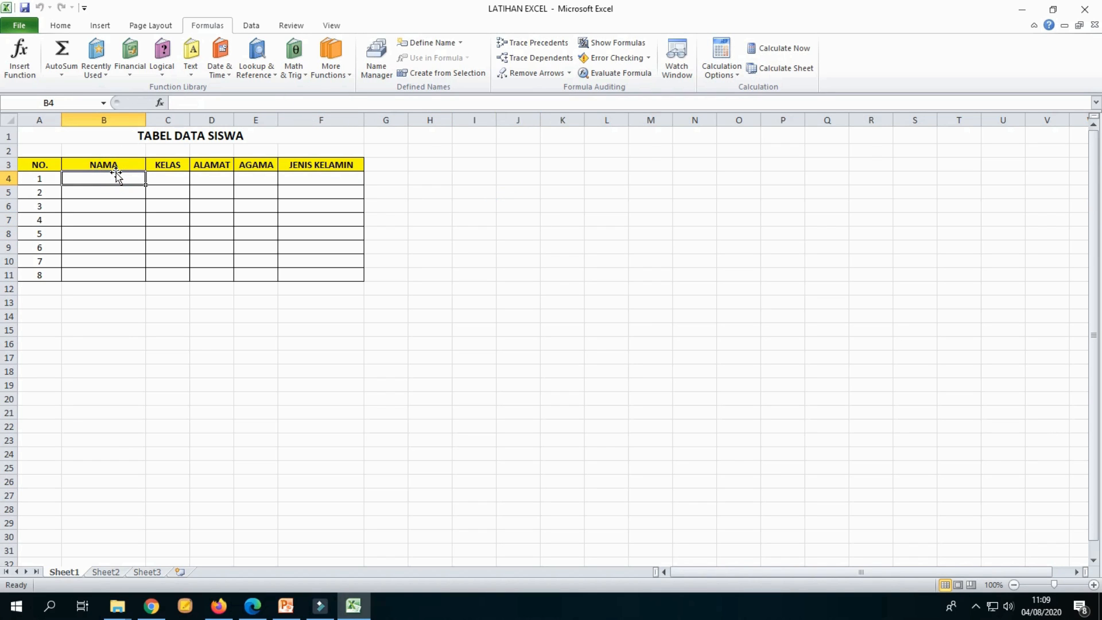
type("=")
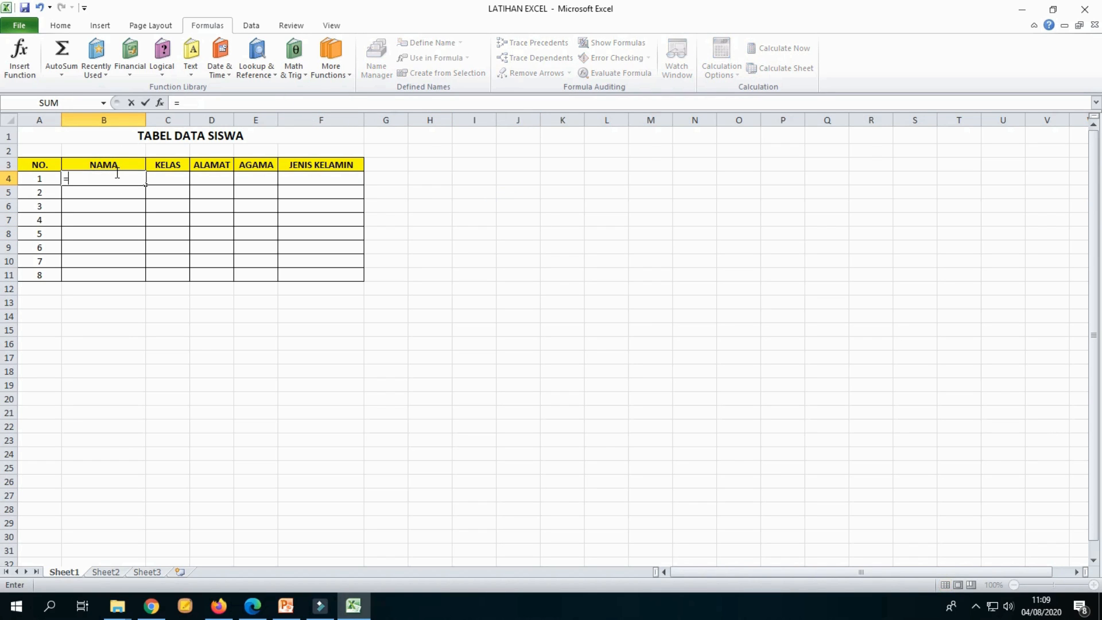
key("BackSpace")
type("RAHMAT")
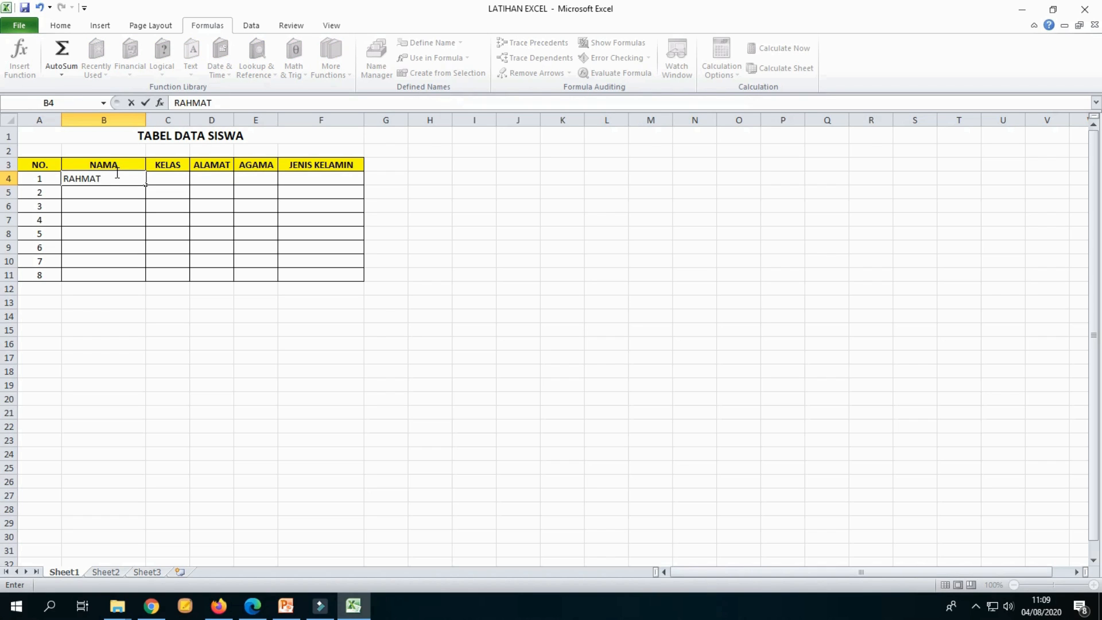
left_click(502, 343)
Step: Enter 11 as the KELAS value in cell C4
left_click(164, 180)
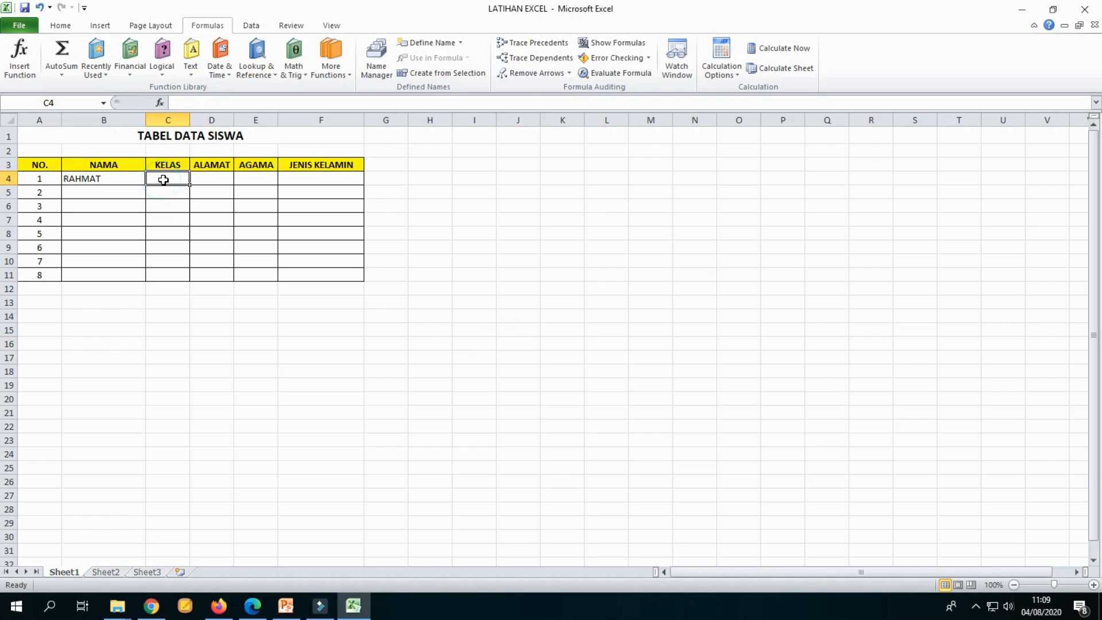
type("X")
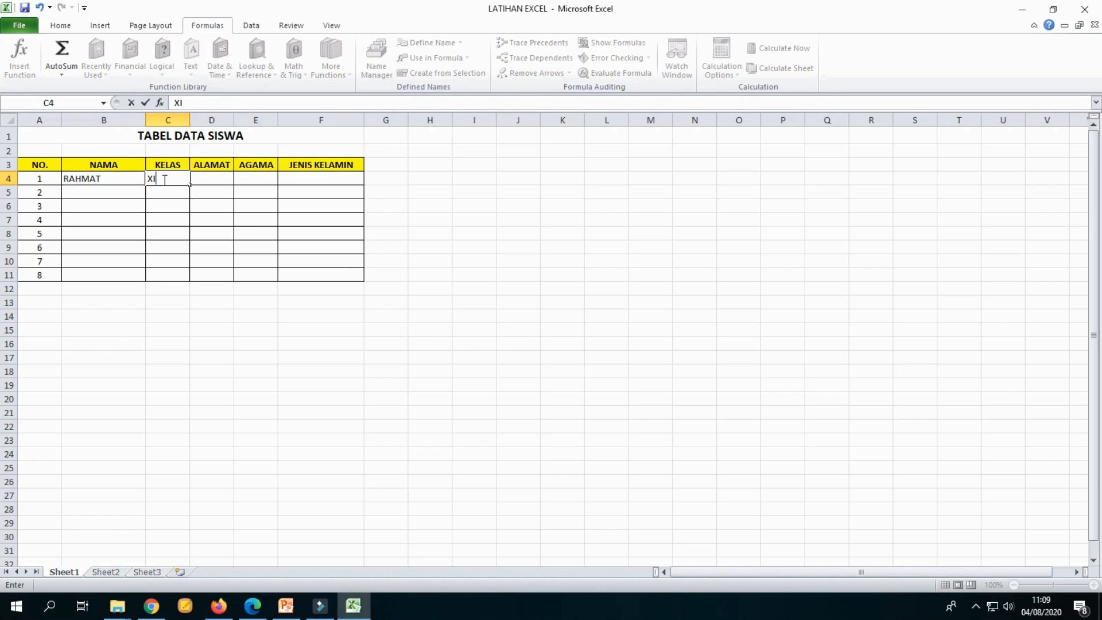
type("I")
key("BackSpace")
key("BackSpace")
type("11")
left_click(549, 247)
Step: Center-align the KELAS entry in cell C4
left_click(176, 175)
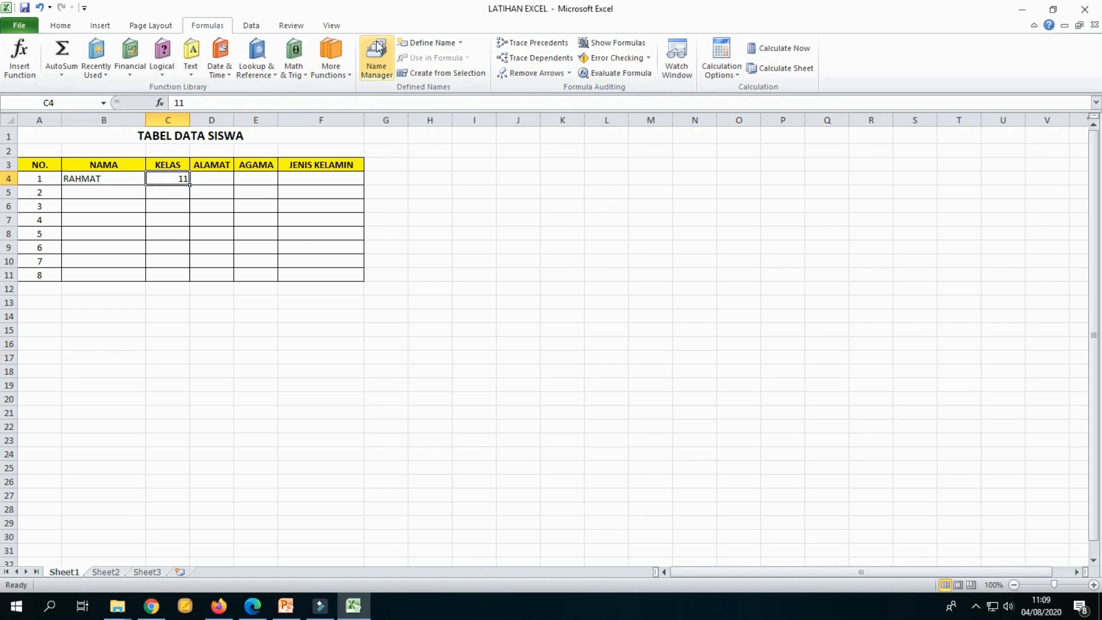
left_click(61, 25)
left_click(277, 68)
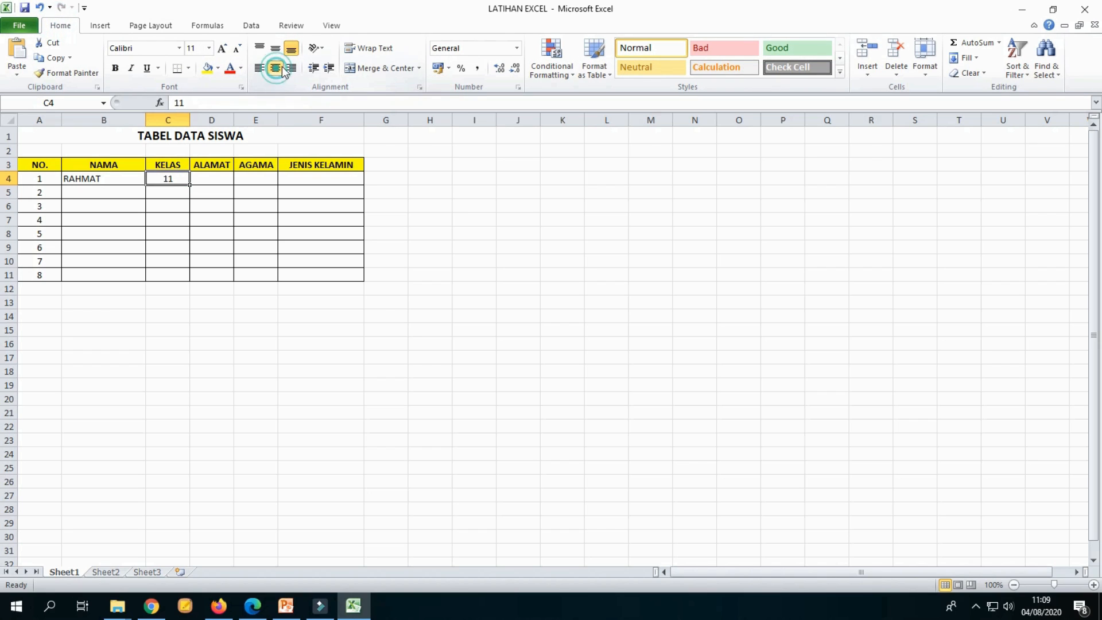
left_click(563, 260)
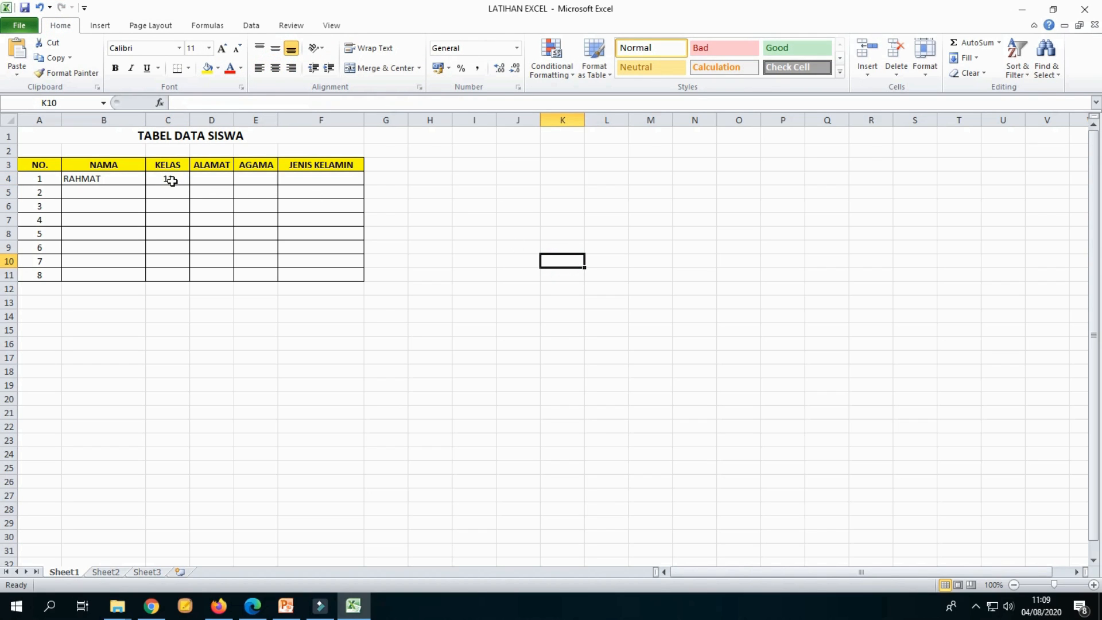
Step: Examine the contents of cells B4 and C4 in the formula bar
left_click(172, 181)
left_click(198, 102)
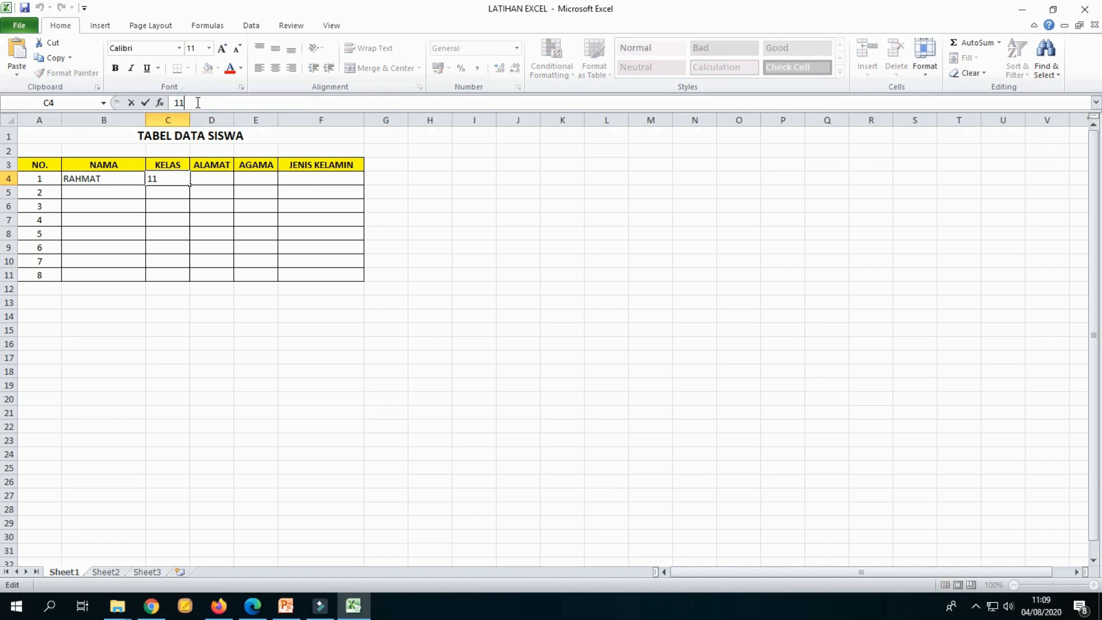
left_click_drag(198, 102, 174, 102)
left_click(90, 182)
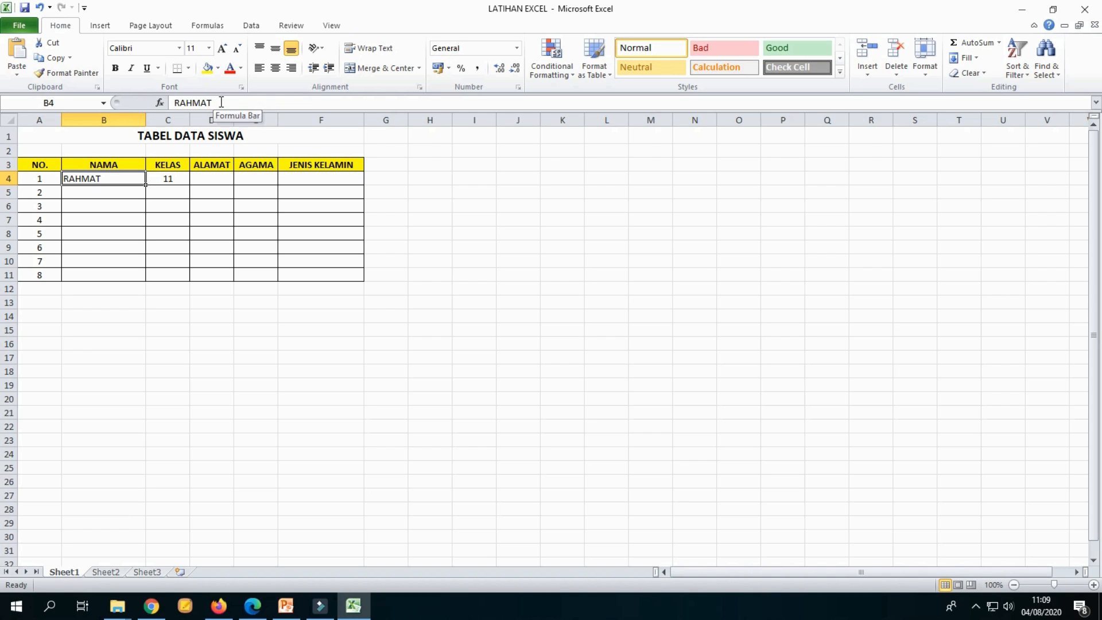
left_click(190, 102)
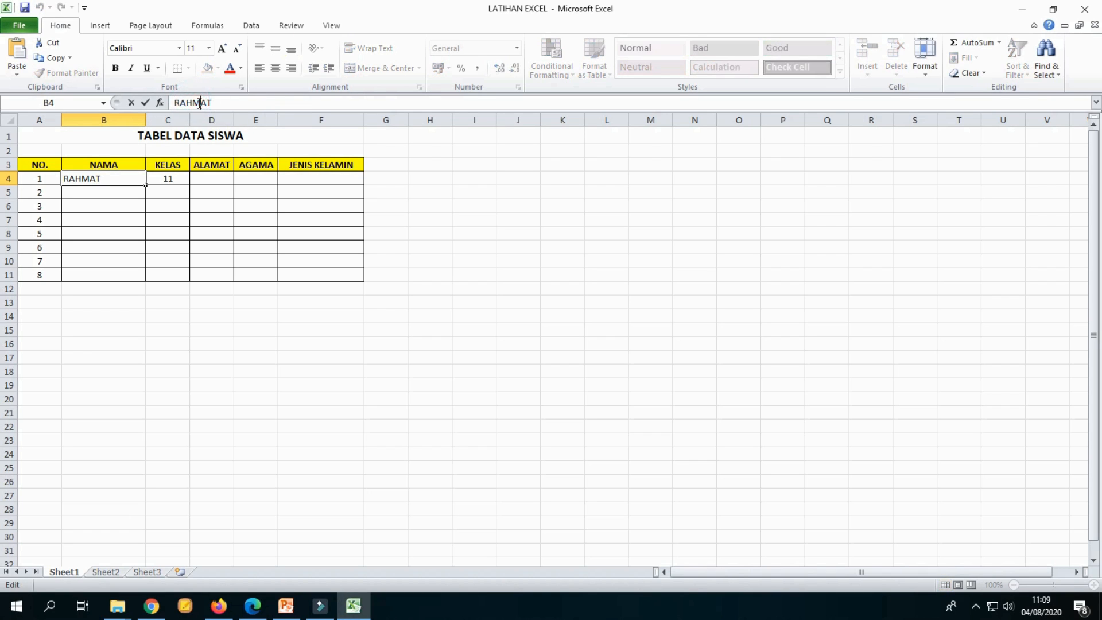
double_click(200, 102)
left_click(225, 104)
left_click(163, 182)
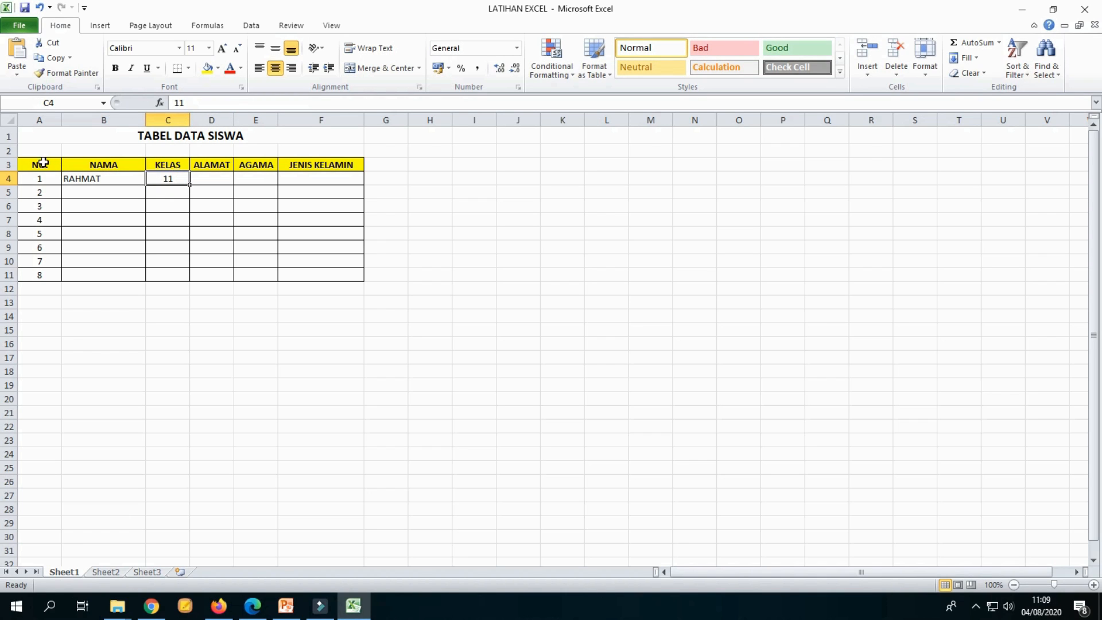
left_click(197, 101)
double_click(181, 102)
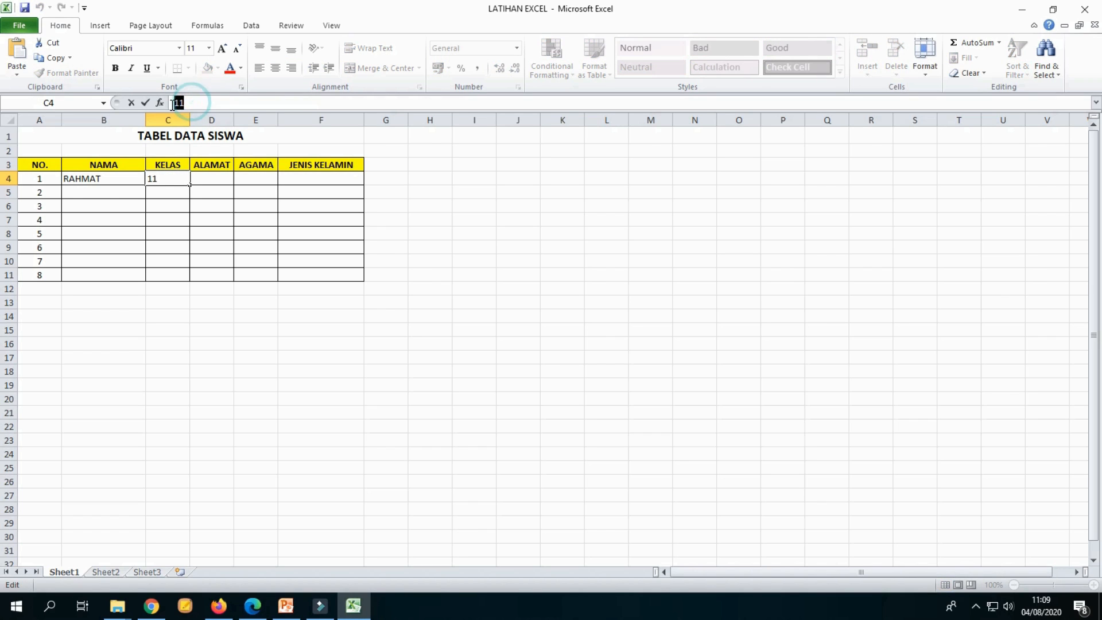
left_click(184, 103)
left_click(186, 104)
left_click(176, 182)
left_click(384, 206)
left_click(172, 178)
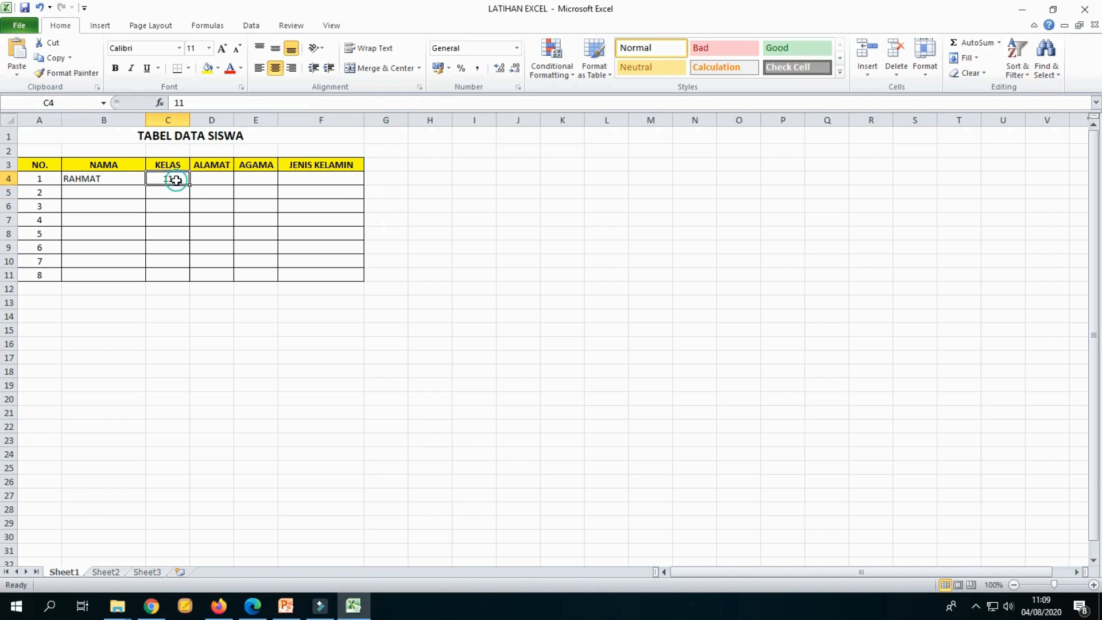
left_click(222, 103)
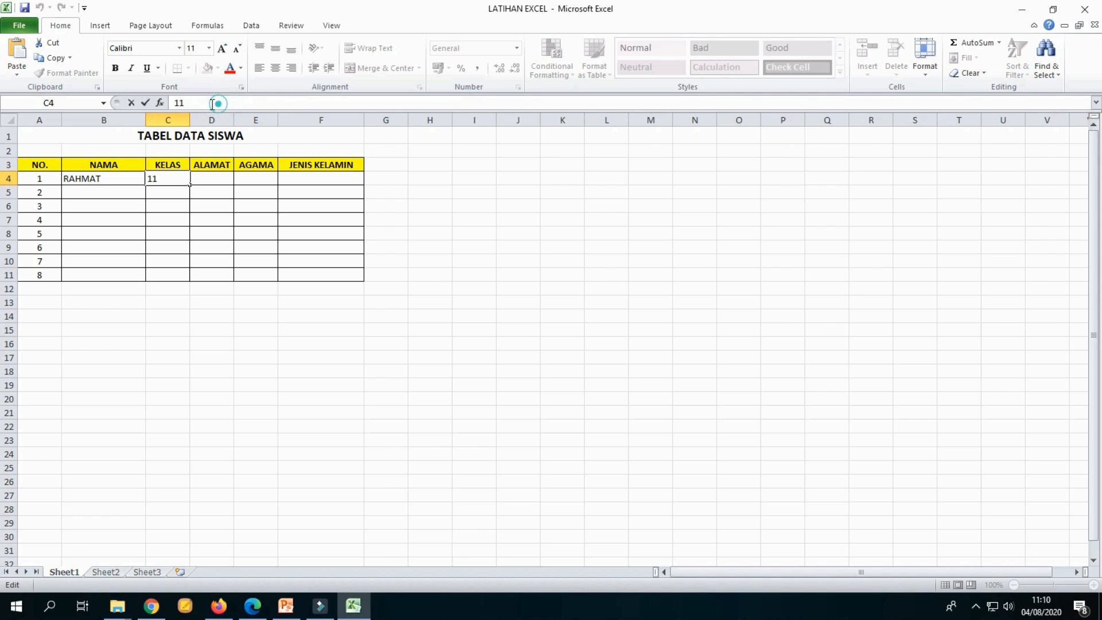
double_click(218, 102)
left_click(216, 103)
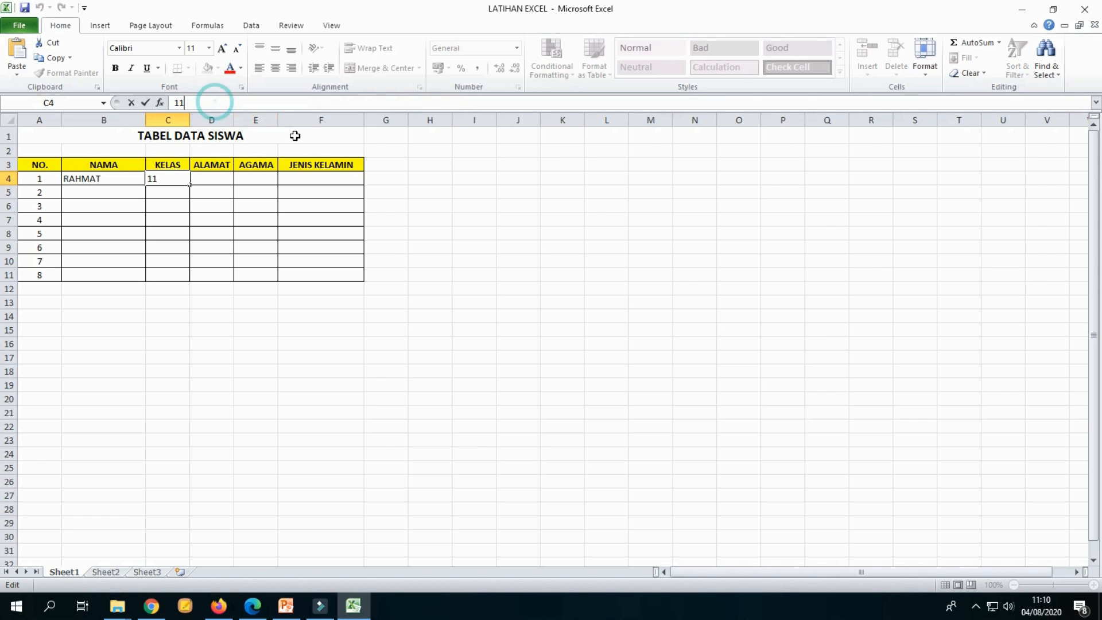
left_click(429, 192)
left_click(164, 178)
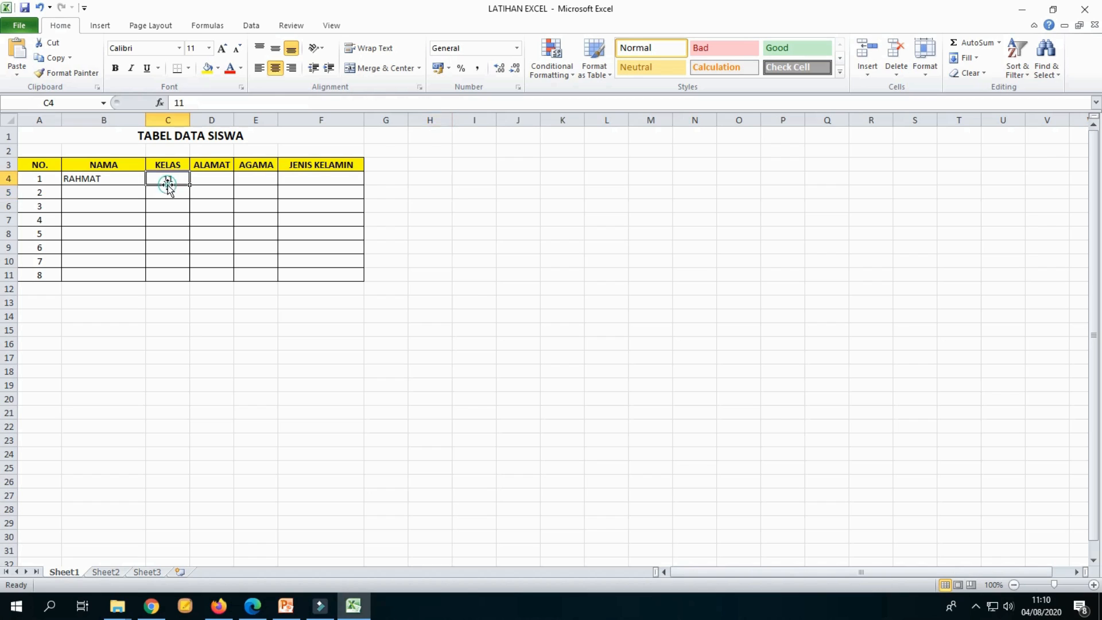
left_click(457, 287)
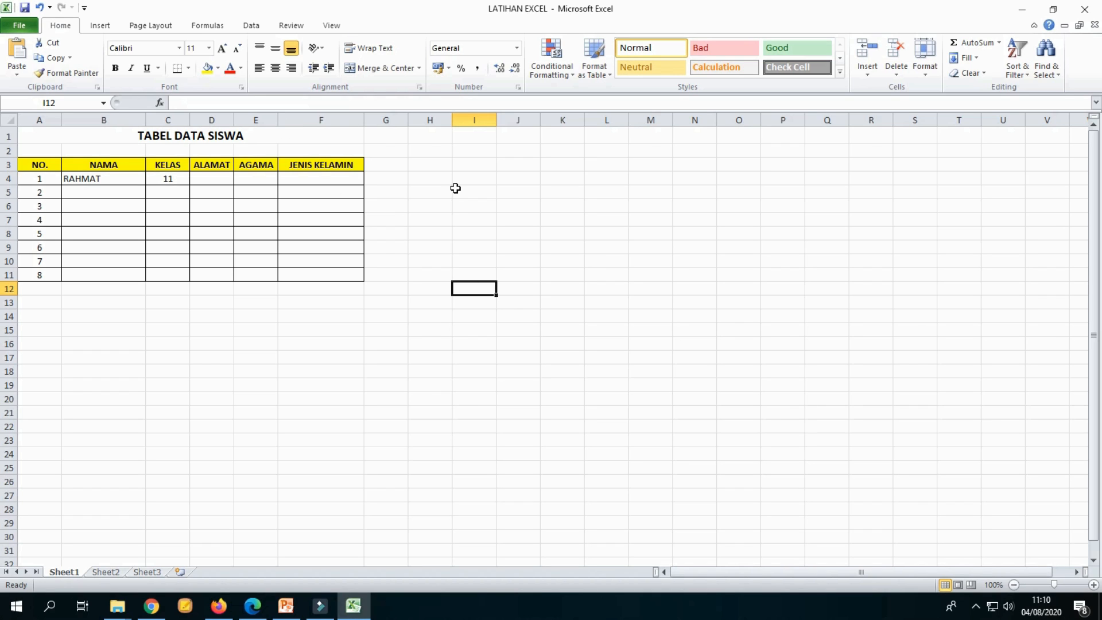
left_click(730, 176)
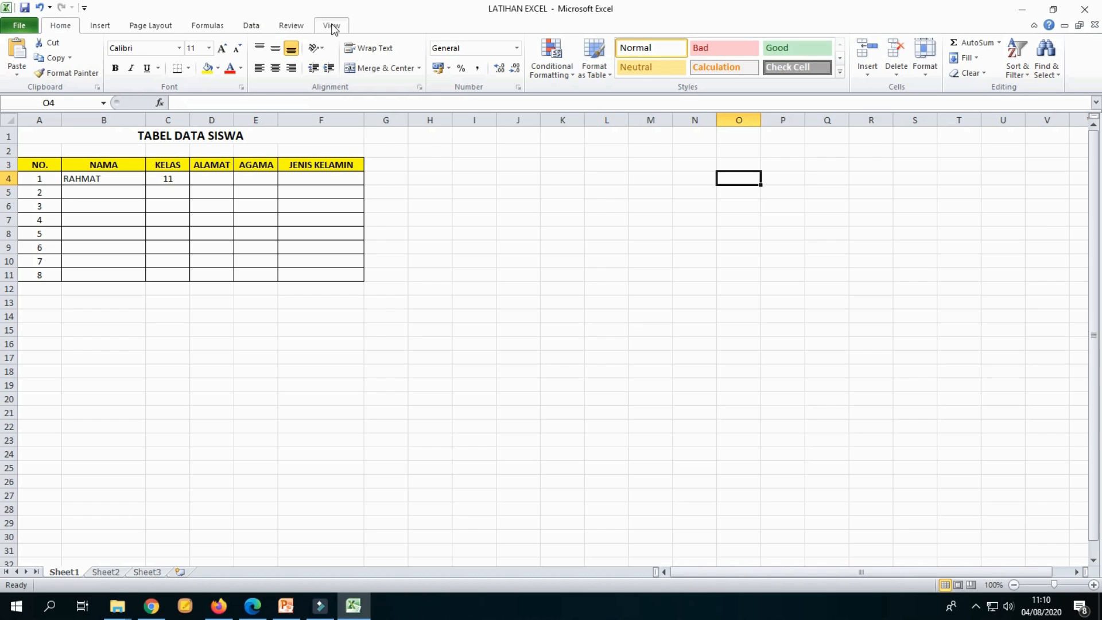
left_click(497, 285)
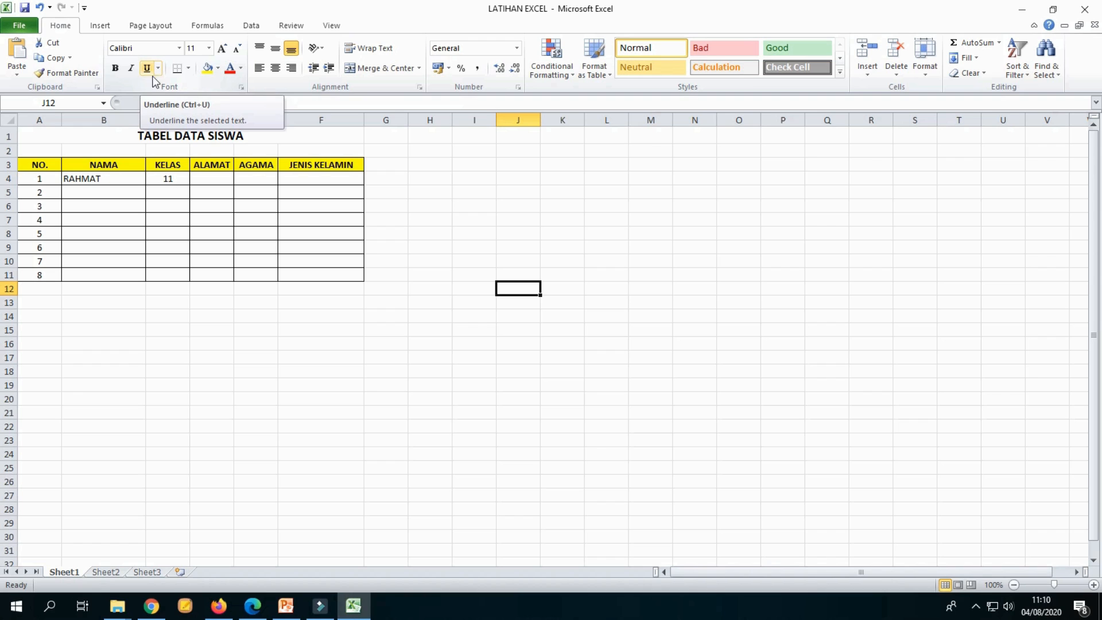
left_click(188, 72)
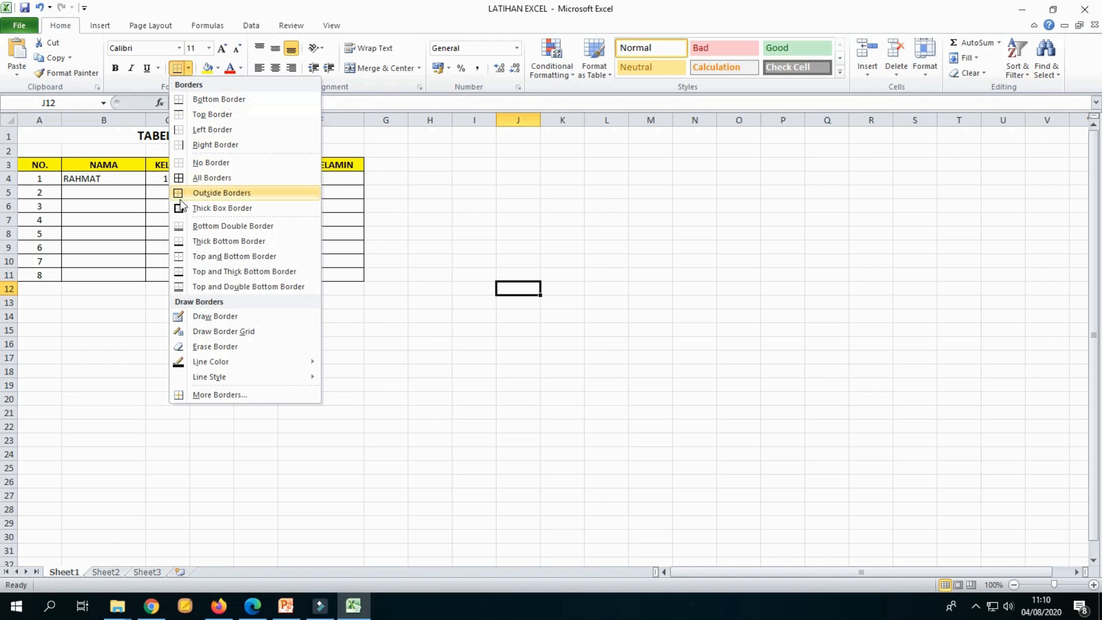
left_click(396, 179)
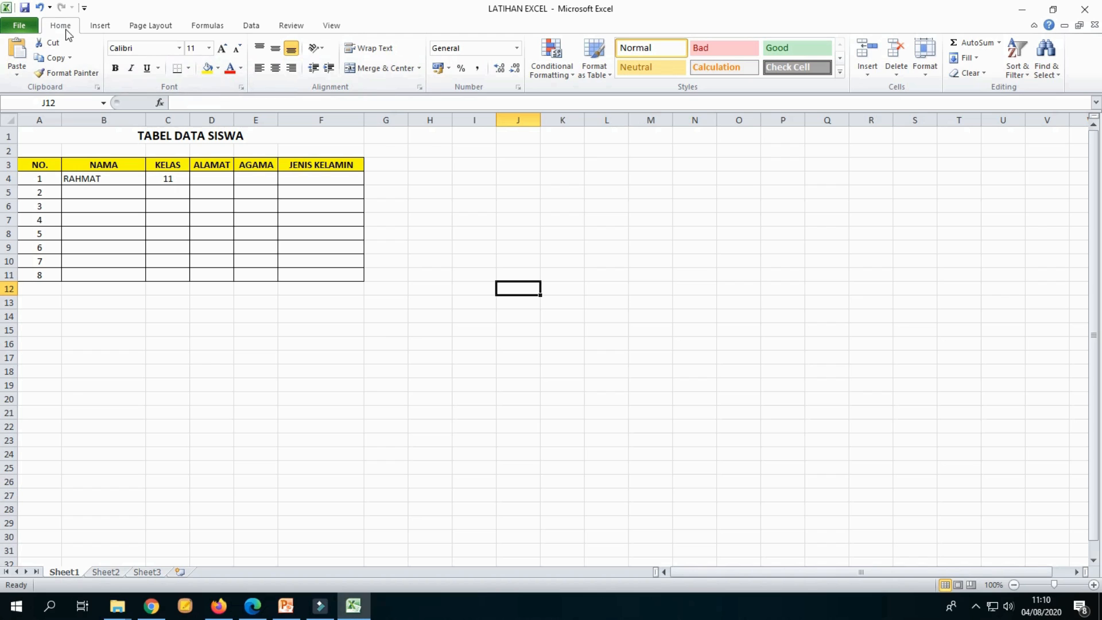
Step: Insert the picture LOGO AMBALAN SMKNPC from the Pictures PRAMUKA folder into the sheet
left_click(101, 25)
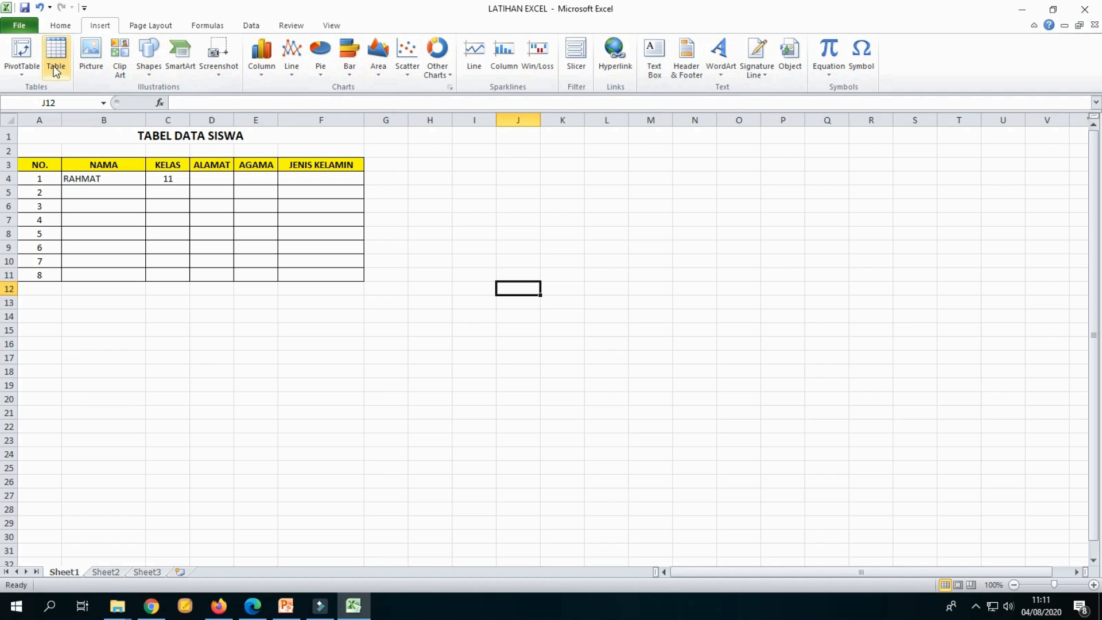
left_click(92, 49)
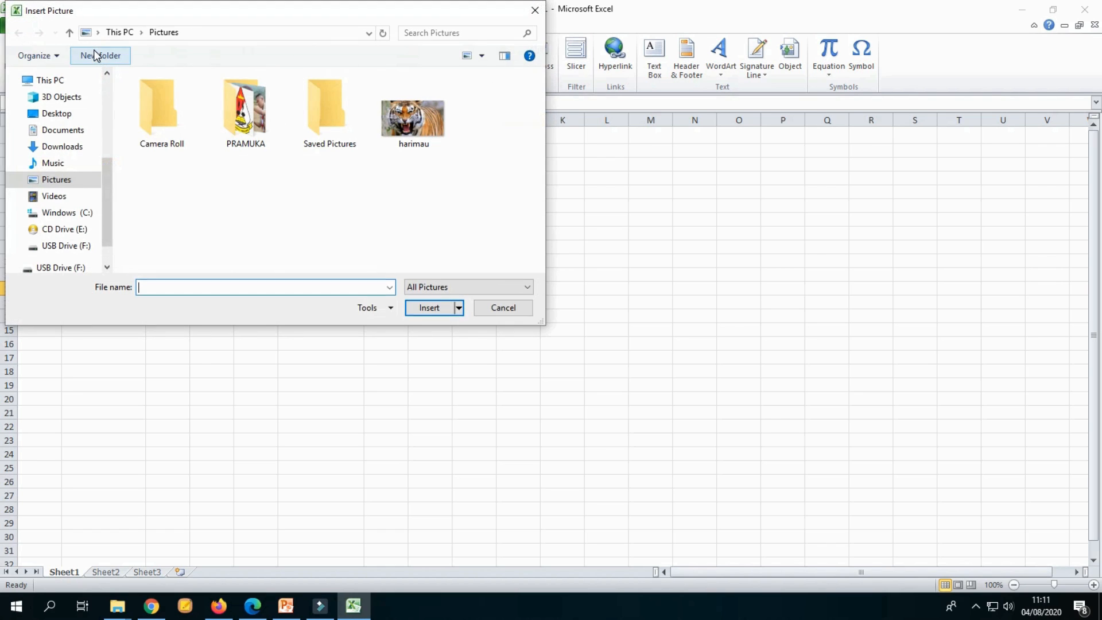
left_click_drag(169, 11, 221, 43)
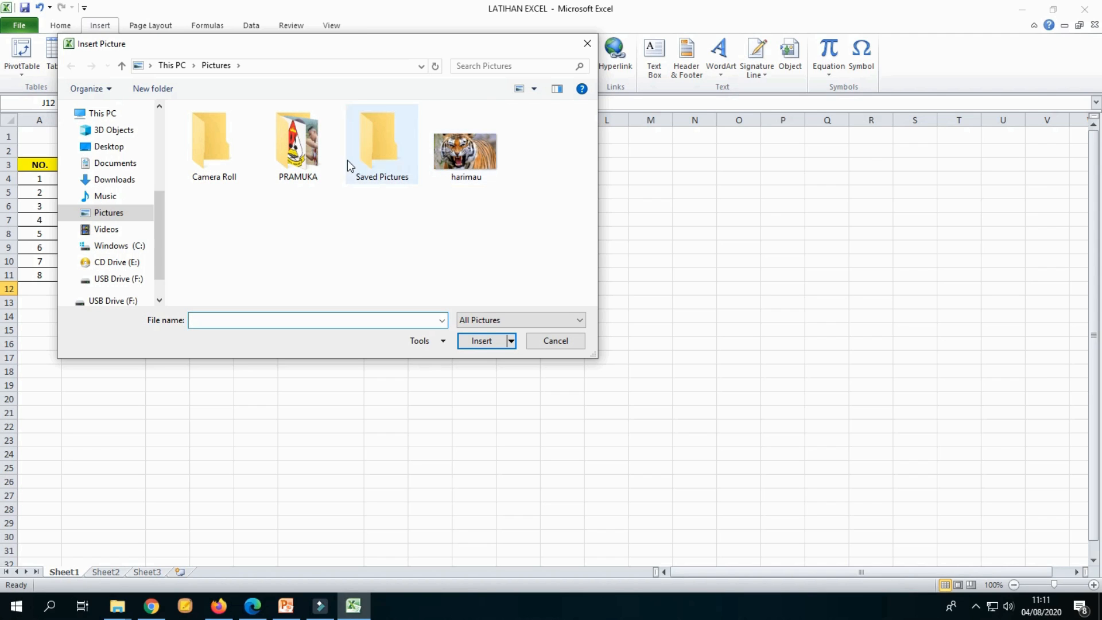
double_click(313, 164)
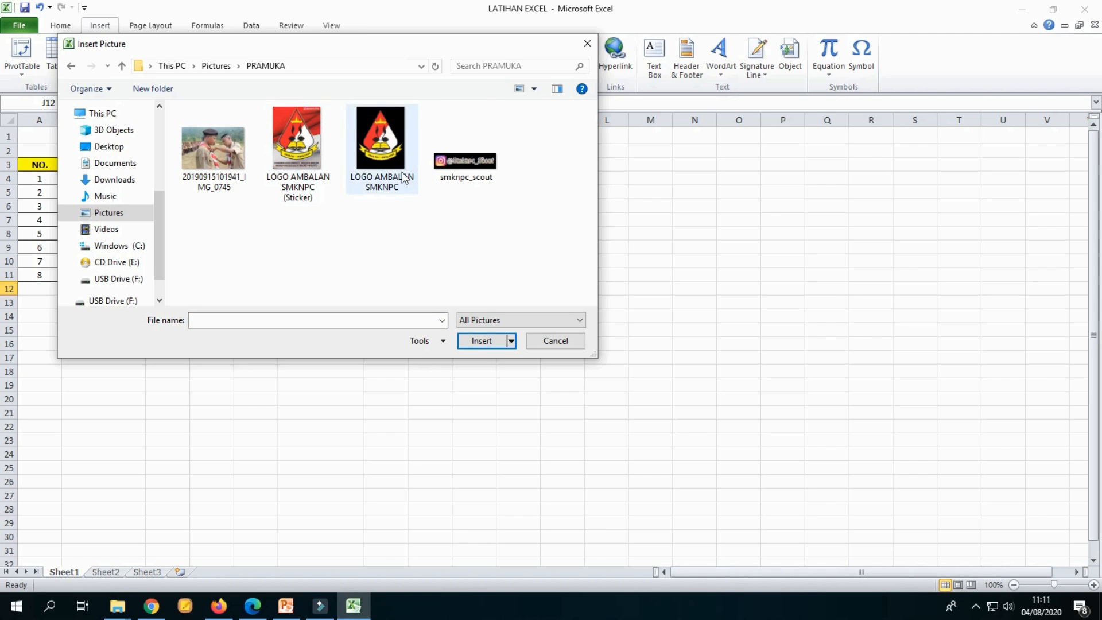
left_click(395, 154)
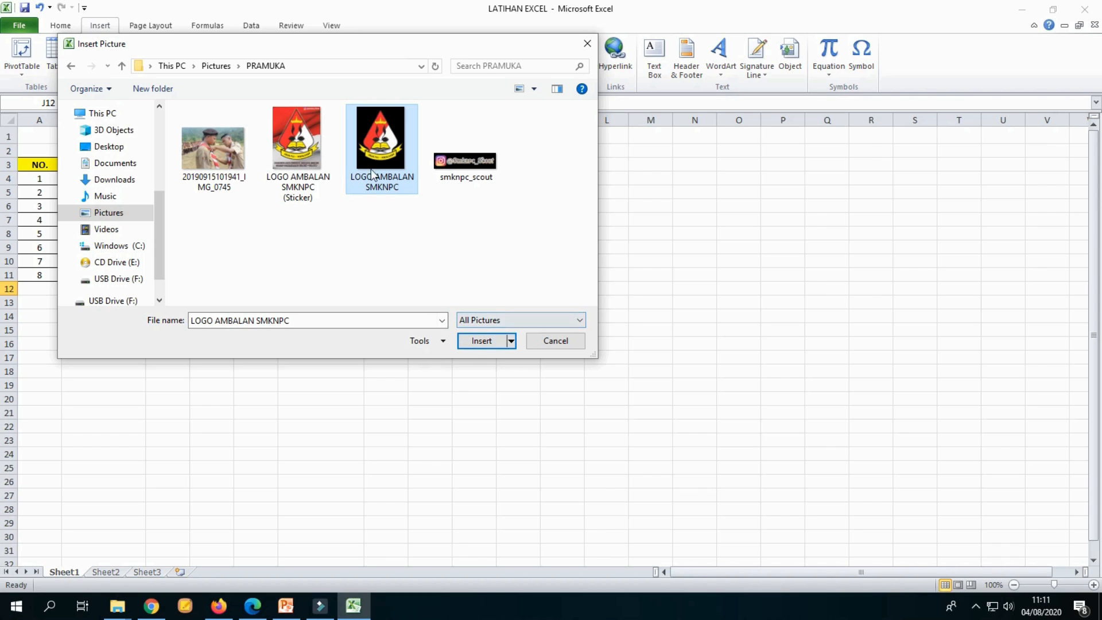
left_click(487, 343)
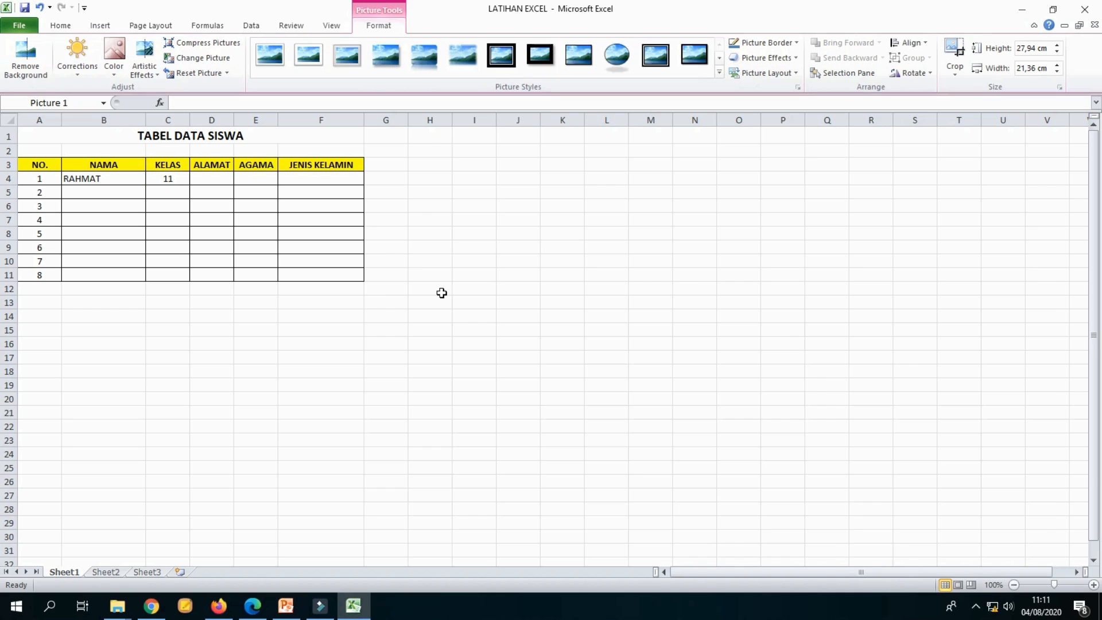
Step: Resize and reposition the logo beside the table, then delete the picture
left_click_drag(495, 280, 680, 522)
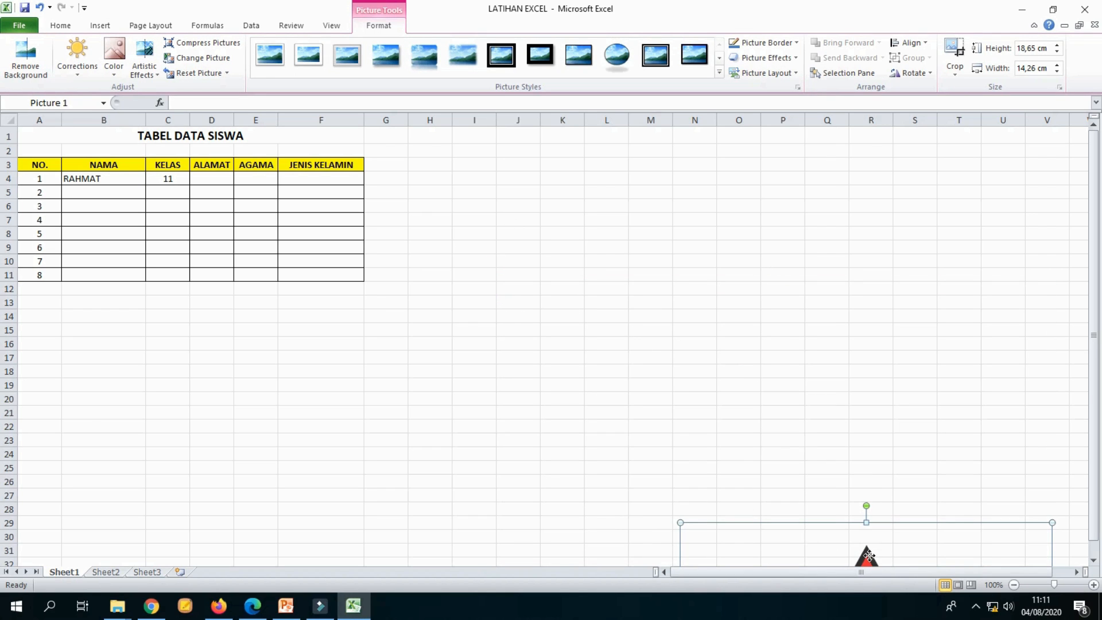
left_click_drag(856, 525, 486, 130)
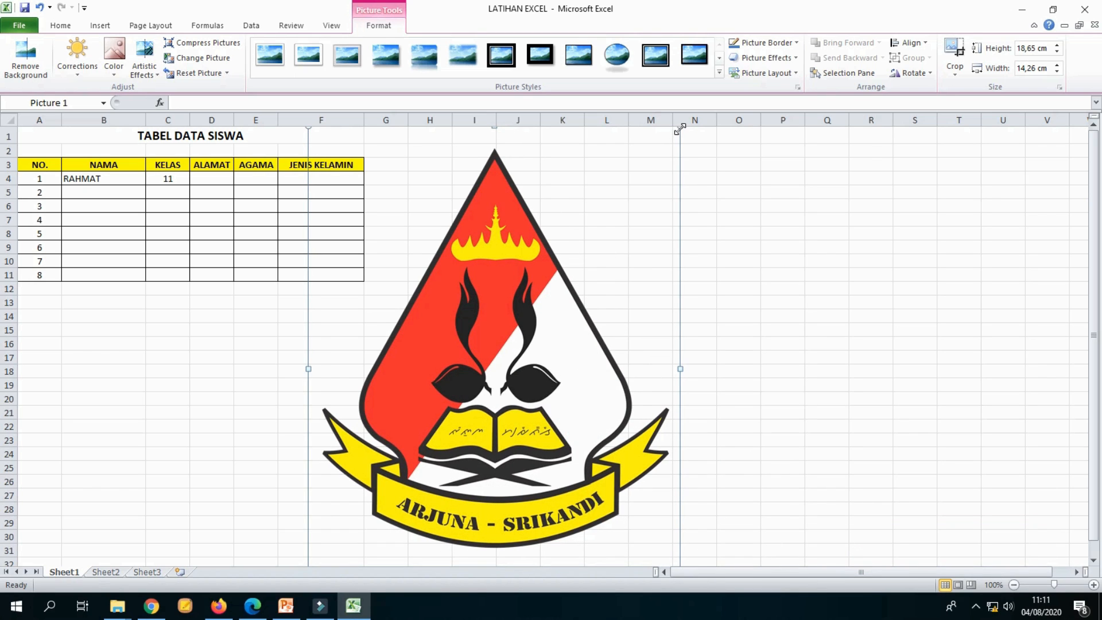
left_click_drag(680, 128, 509, 319)
left_click_drag(462, 428, 546, 236)
key("Delete")
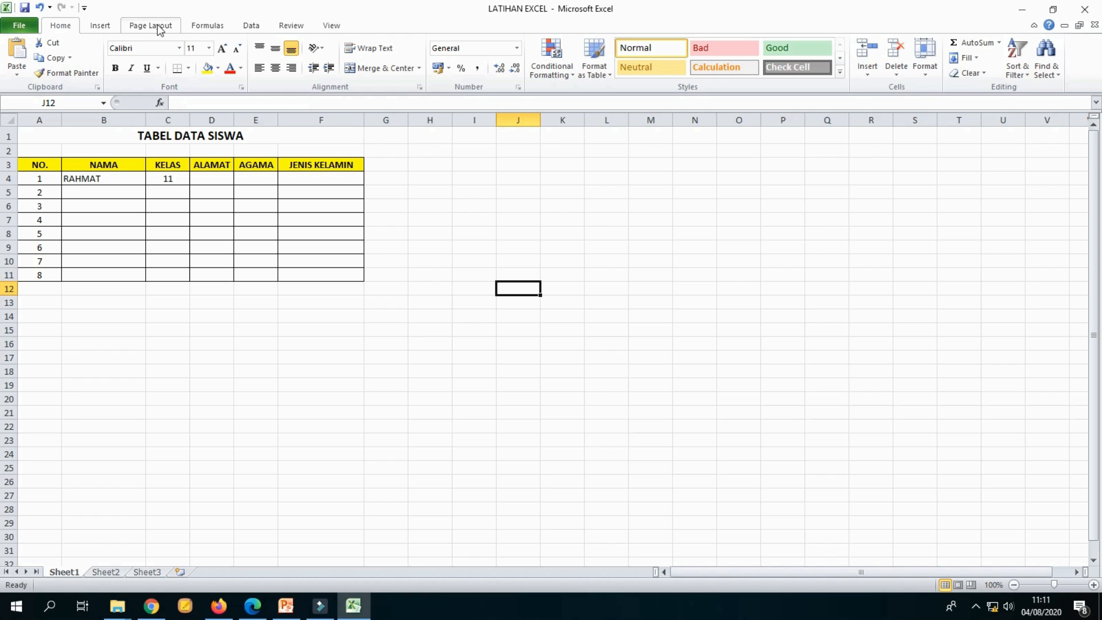
Step: Open the Custom Margins page setup, confirm it, and preview the sheet's print layout
left_click(205, 29)
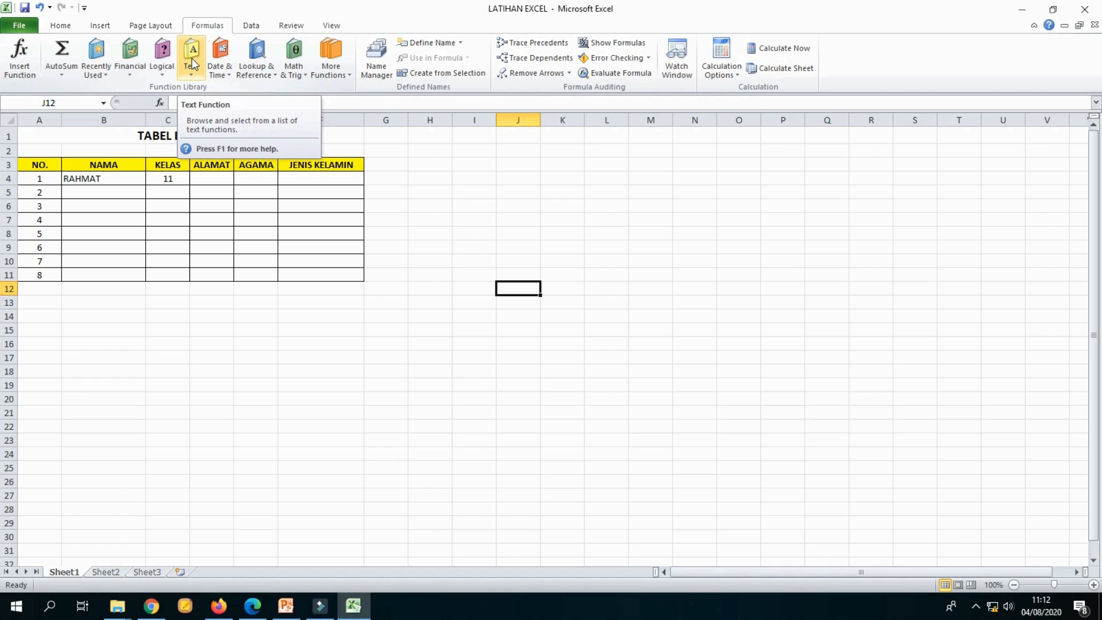
left_click(159, 28)
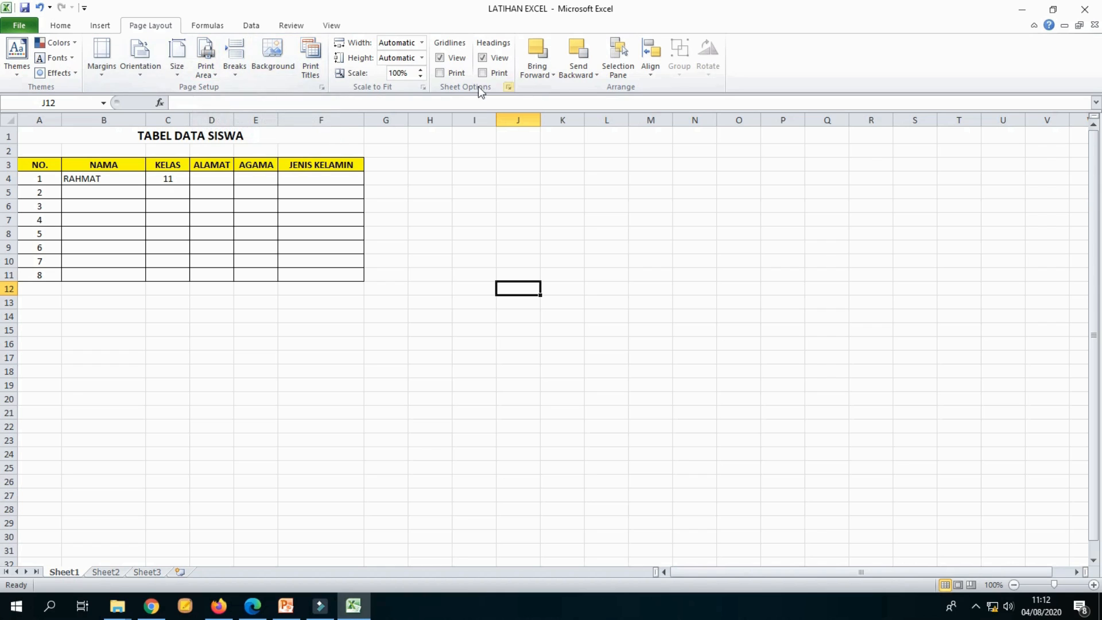
left_click(106, 71)
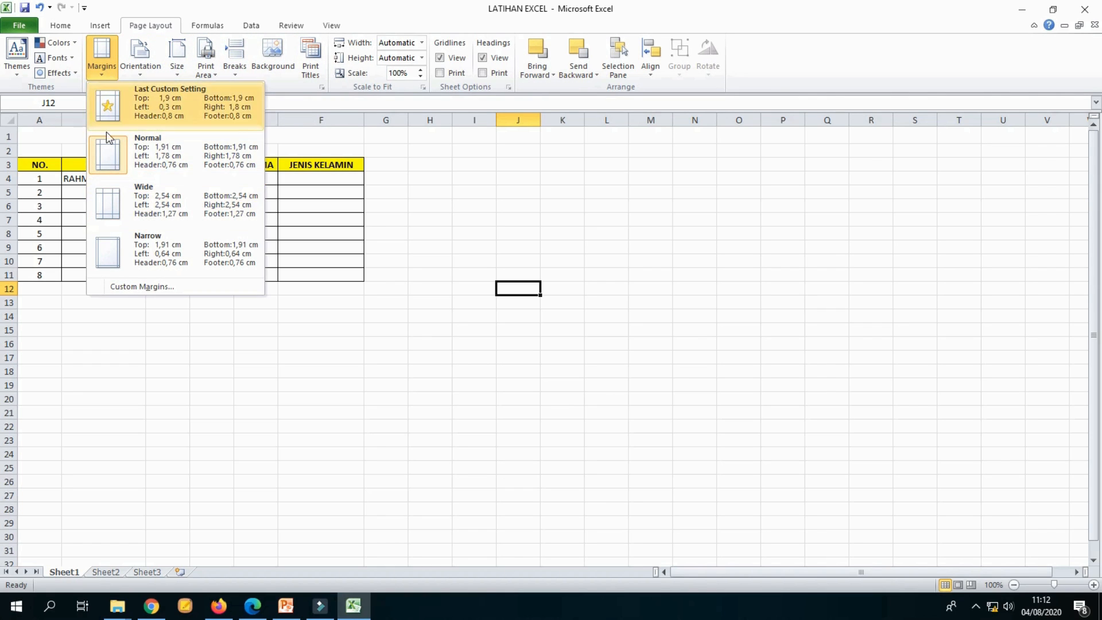
left_click(142, 286)
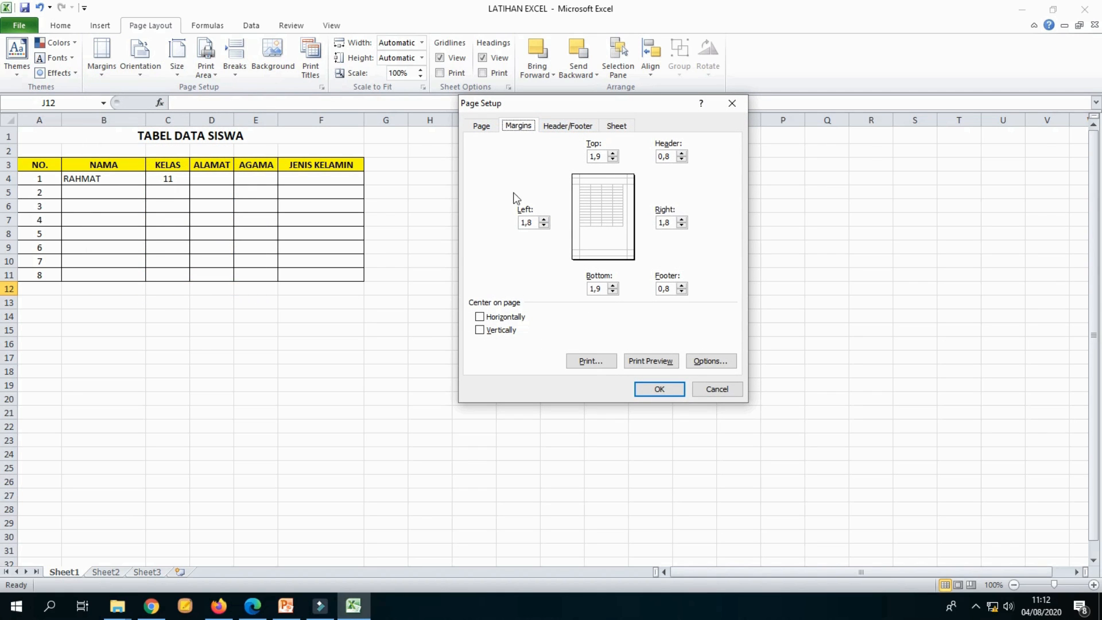
left_click_drag(586, 104, 557, 185)
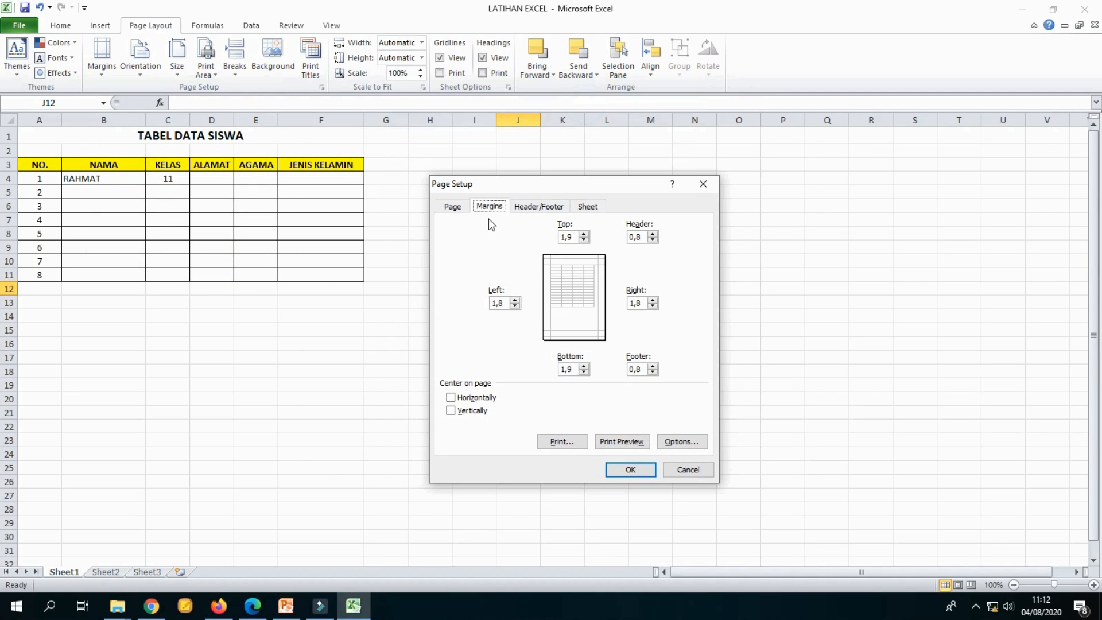
left_click(459, 206)
left_click(489, 207)
left_click(631, 469)
key("ctrl+p")
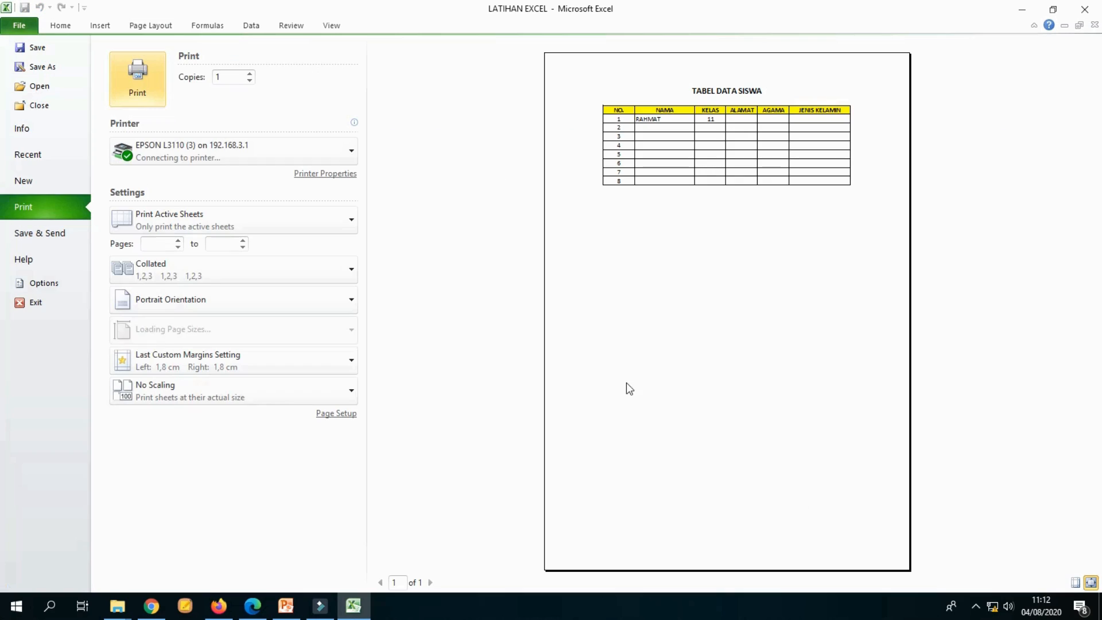
left_click(26, 25)
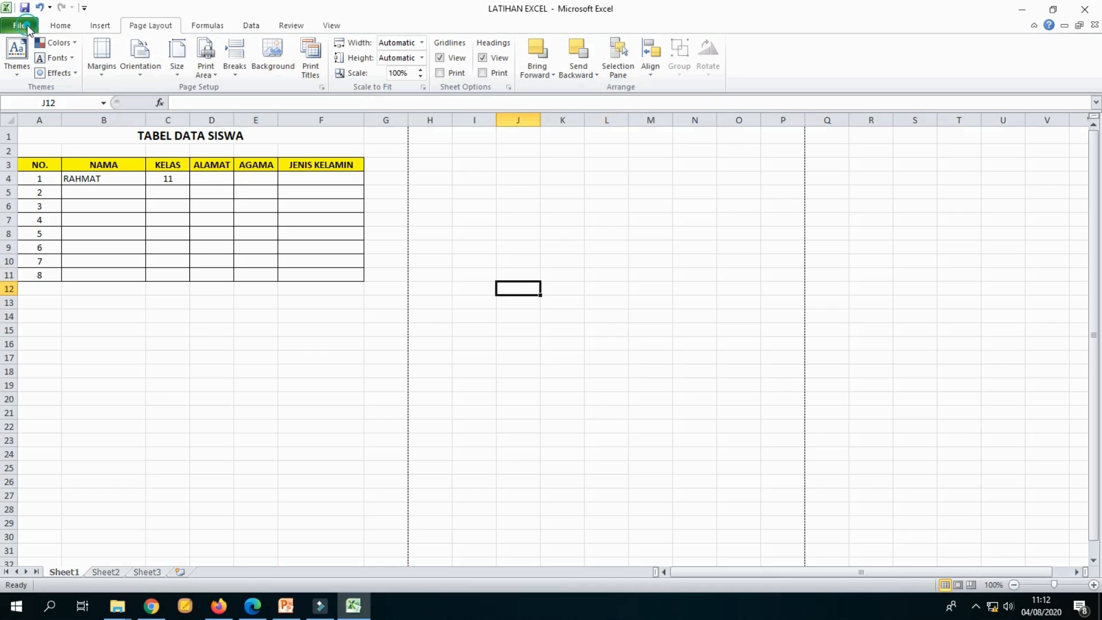
Step: Browse the paper size list and the print area options without choosing any
left_click(178, 67)
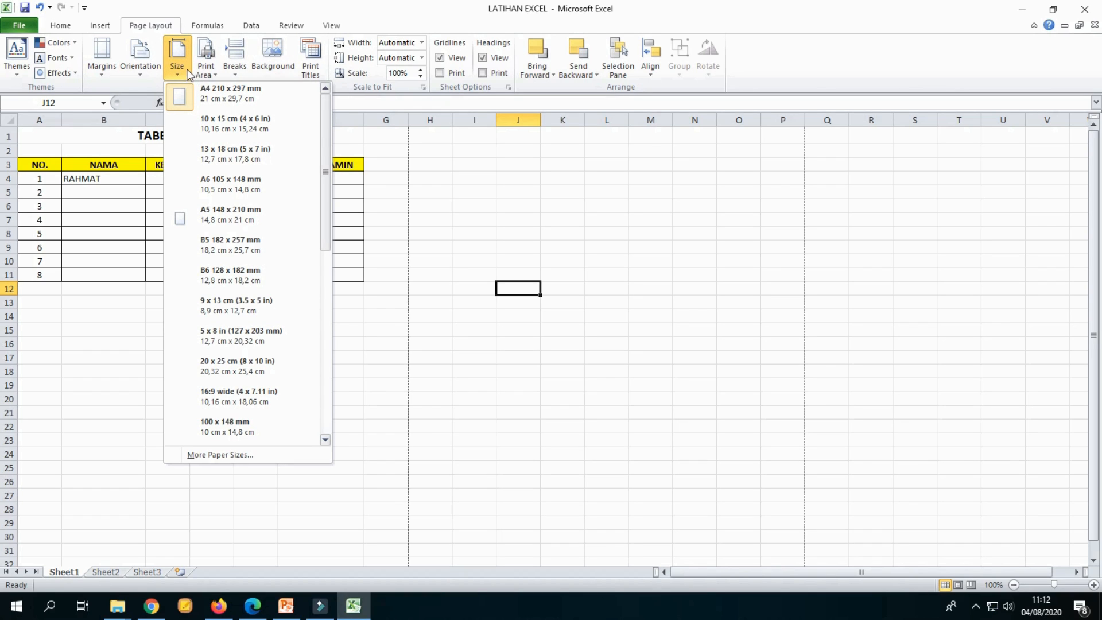
left_click_drag(322, 132, 357, 116)
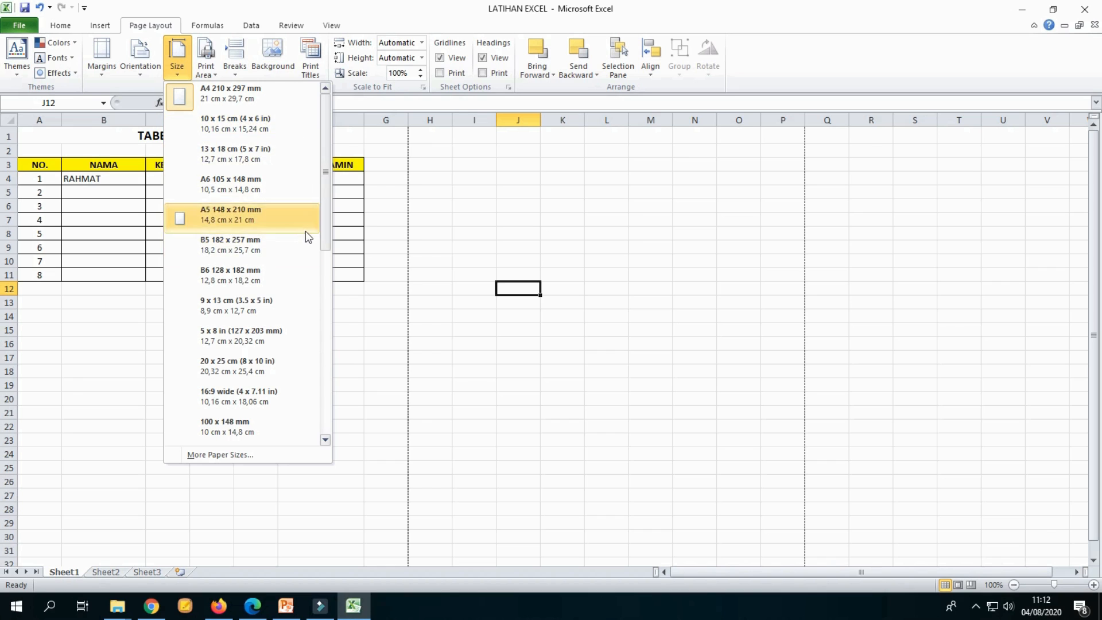
scroll(285, 243, "down", 5)
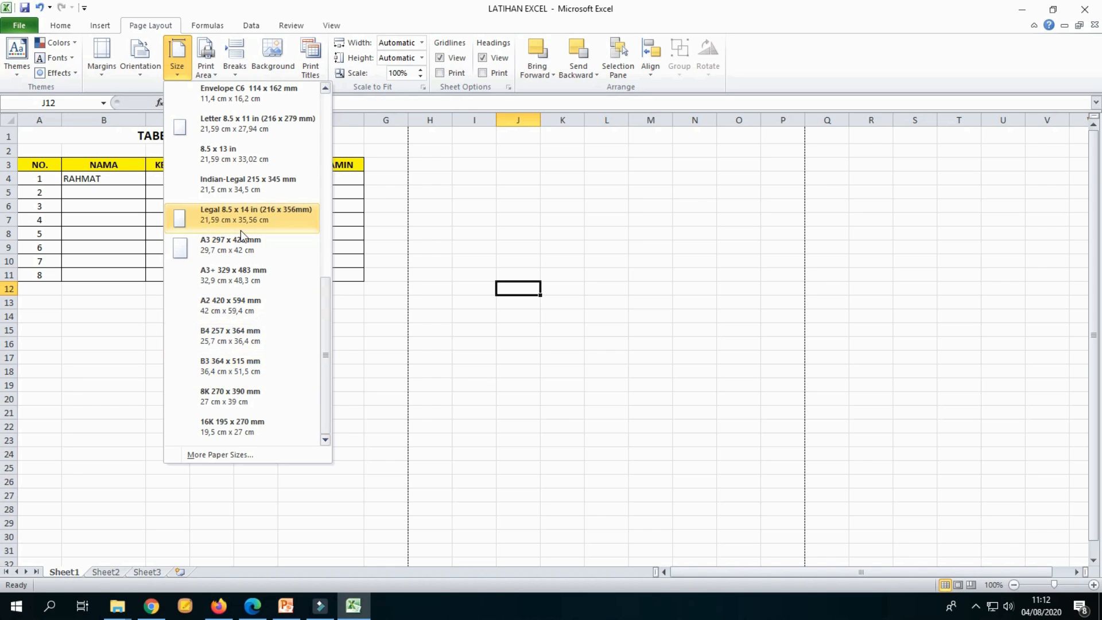
scroll(240, 229, "up", 5)
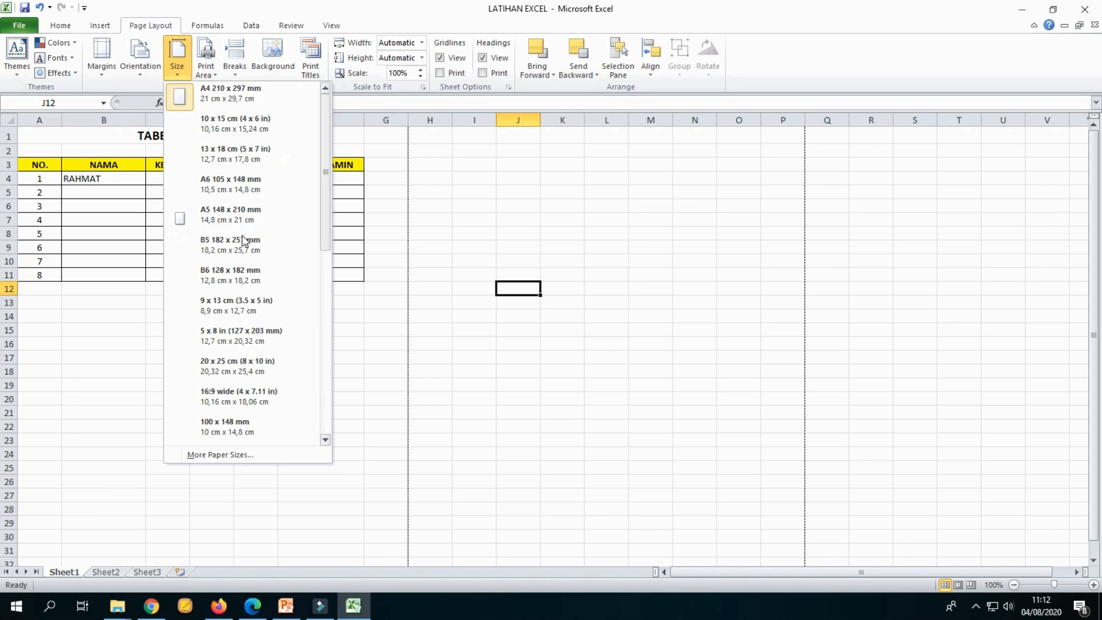
left_click(500, 193)
left_click(547, 178)
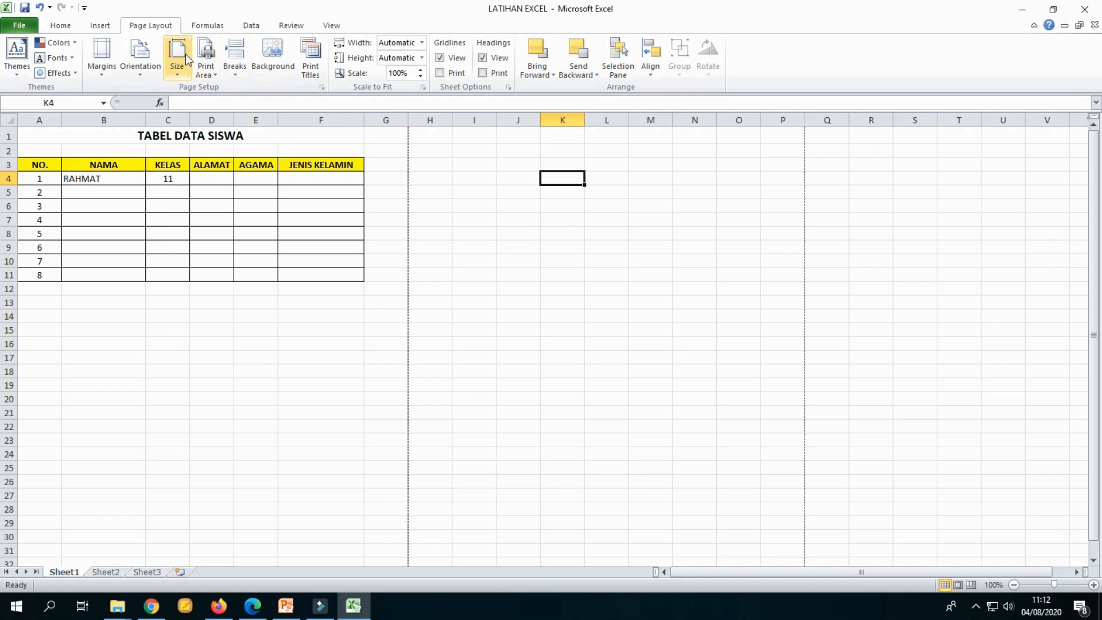
left_click(206, 72)
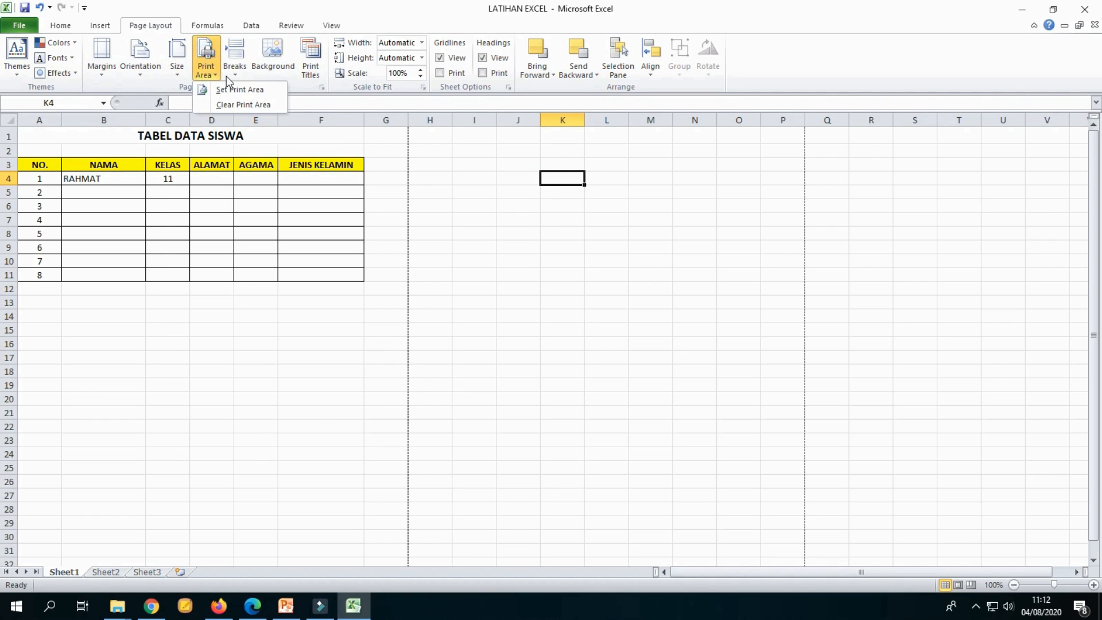
left_click(504, 193)
Step: Select the table range A1:F12 and set it as the print area
left_click_drag(27, 128, 354, 282)
left_click(430, 233)
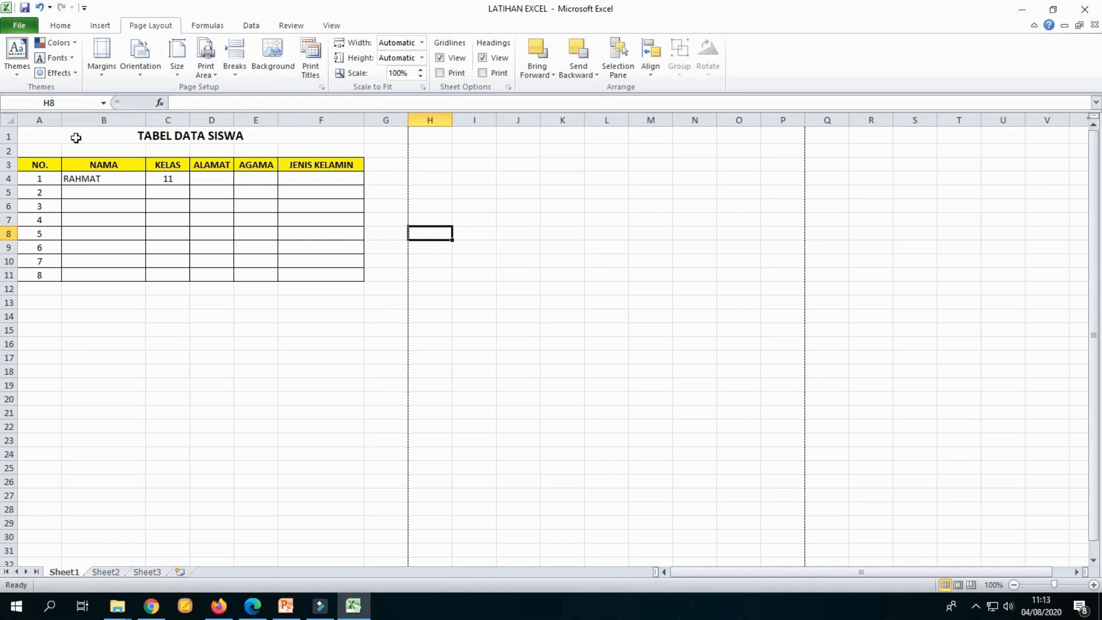
left_click_drag(76, 138, 189, 295)
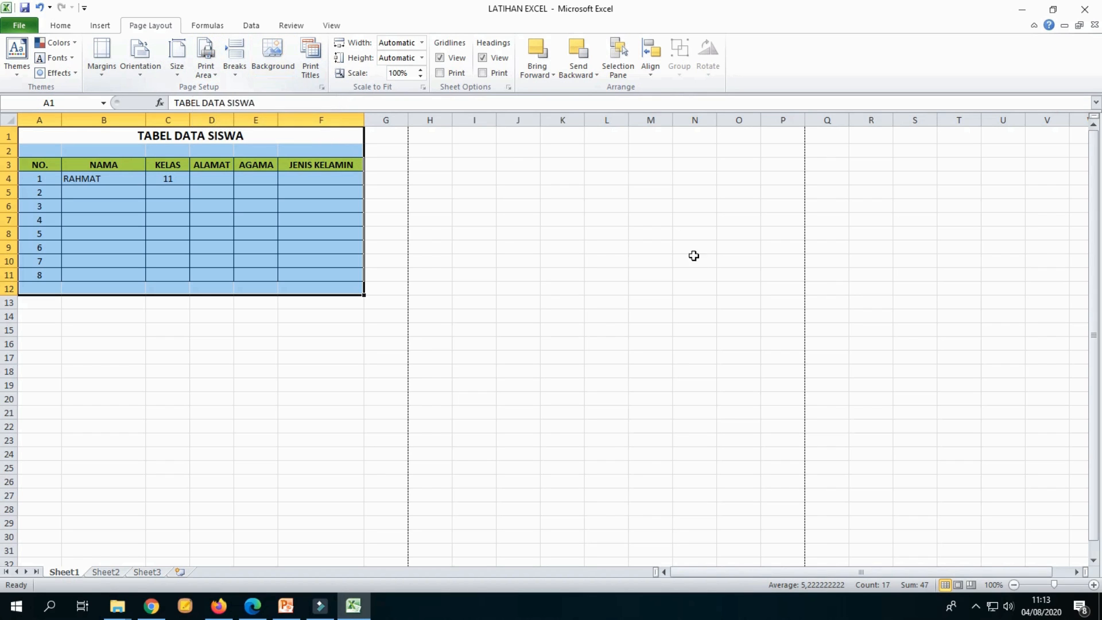
left_click(695, 274)
left_click_drag(92, 131, 221, 292)
left_click(206, 57)
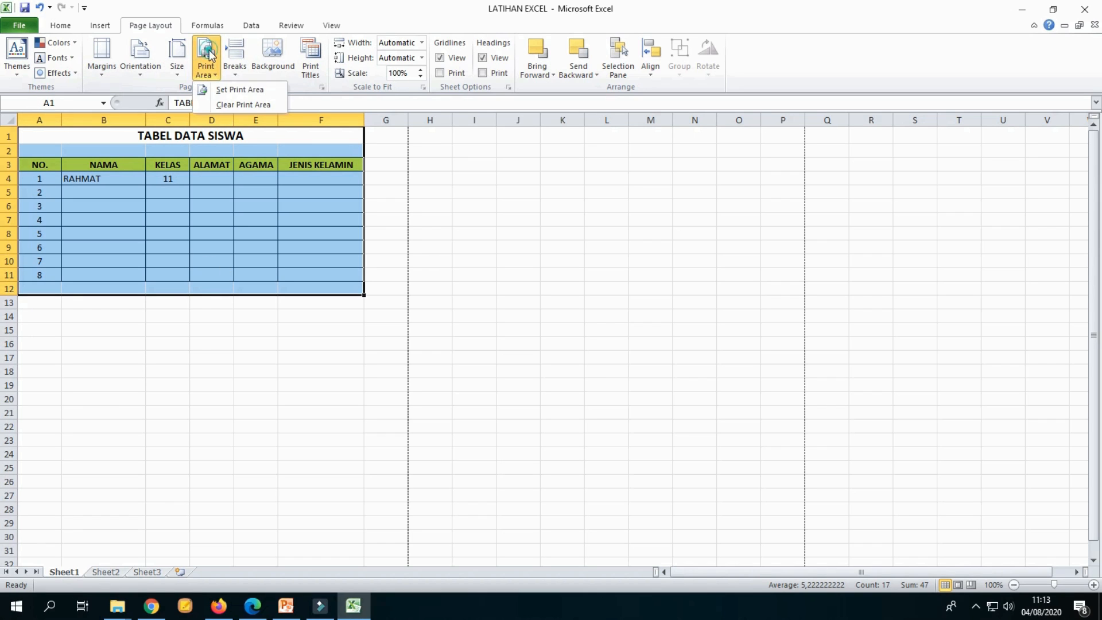
left_click(232, 90)
left_click(569, 315)
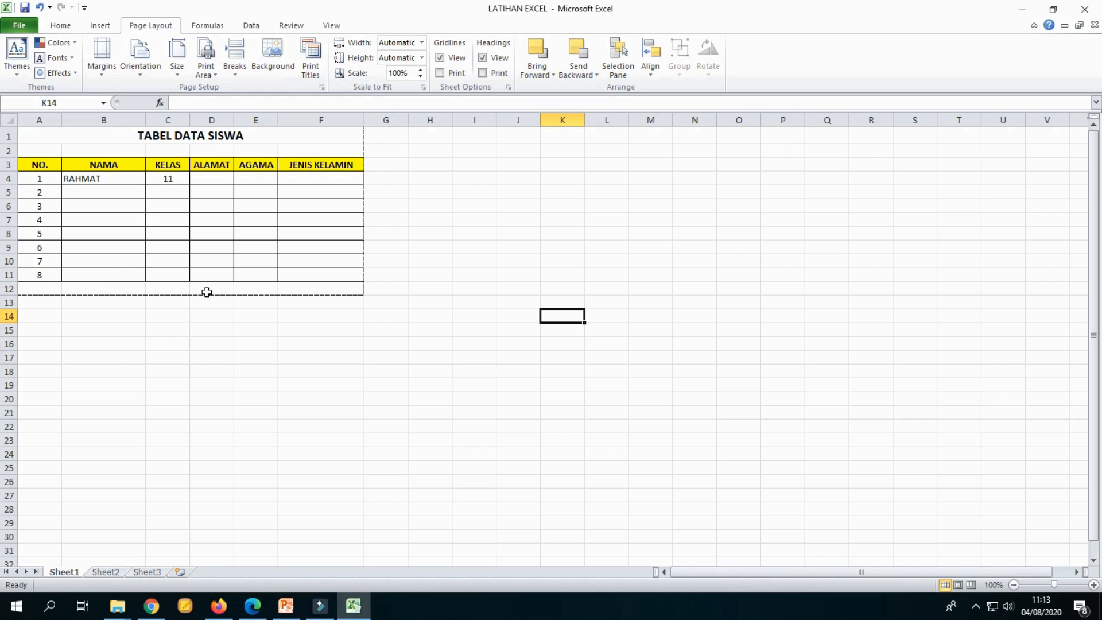
Step: Examine the extent of the print area by selecting the table range
left_click_drag(85, 141, 192, 293)
left_click(578, 327)
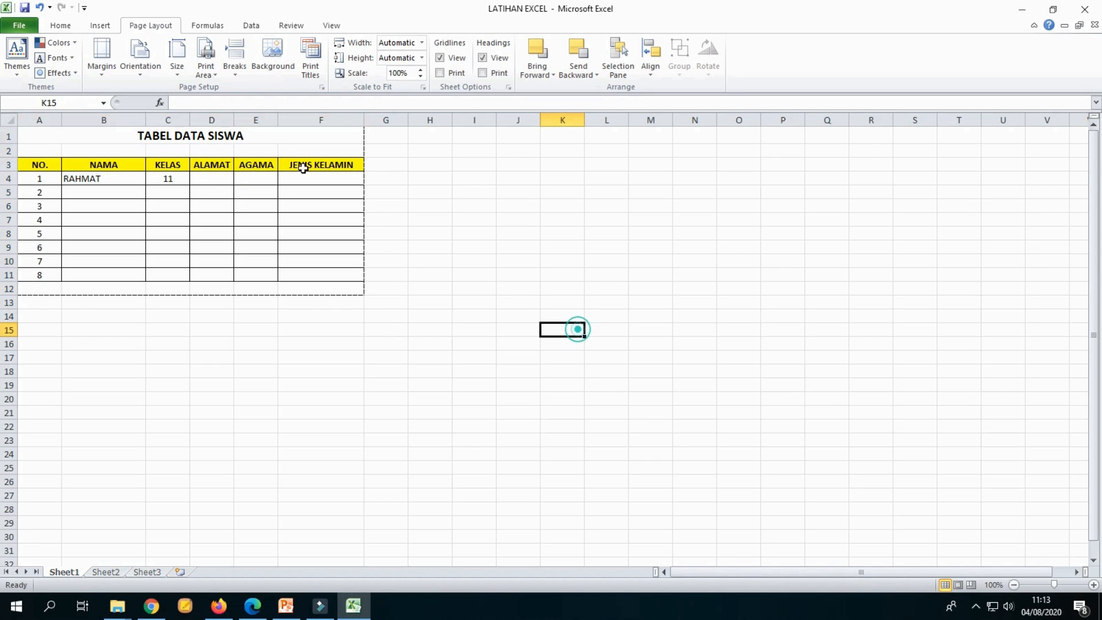
left_click_drag(266, 140, 280, 288)
left_click(542, 248)
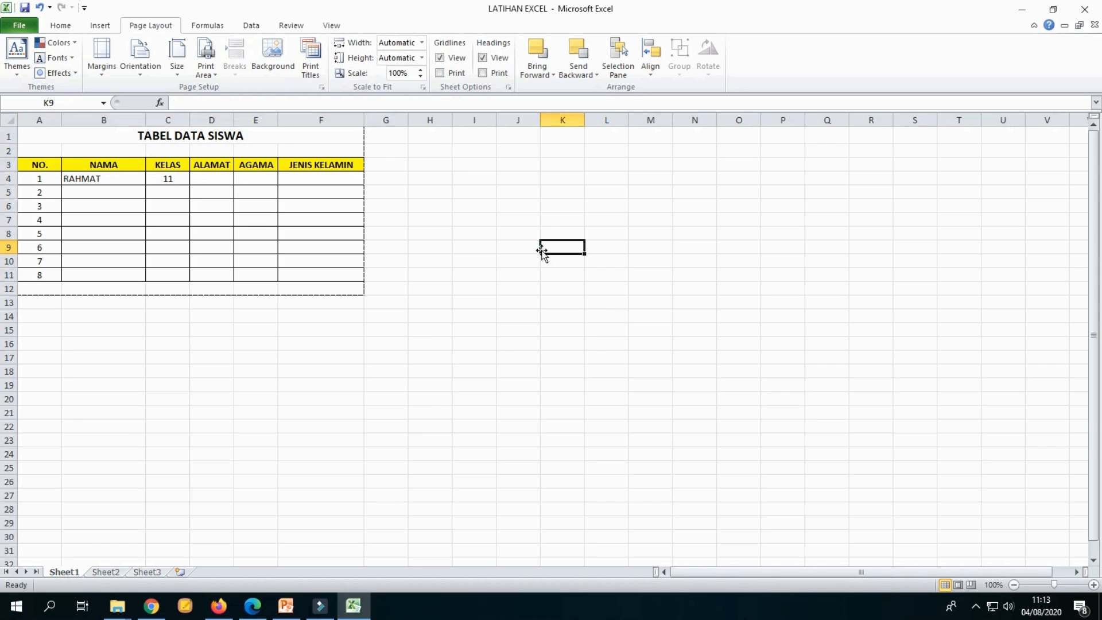
left_click_drag(283, 135, 285, 294)
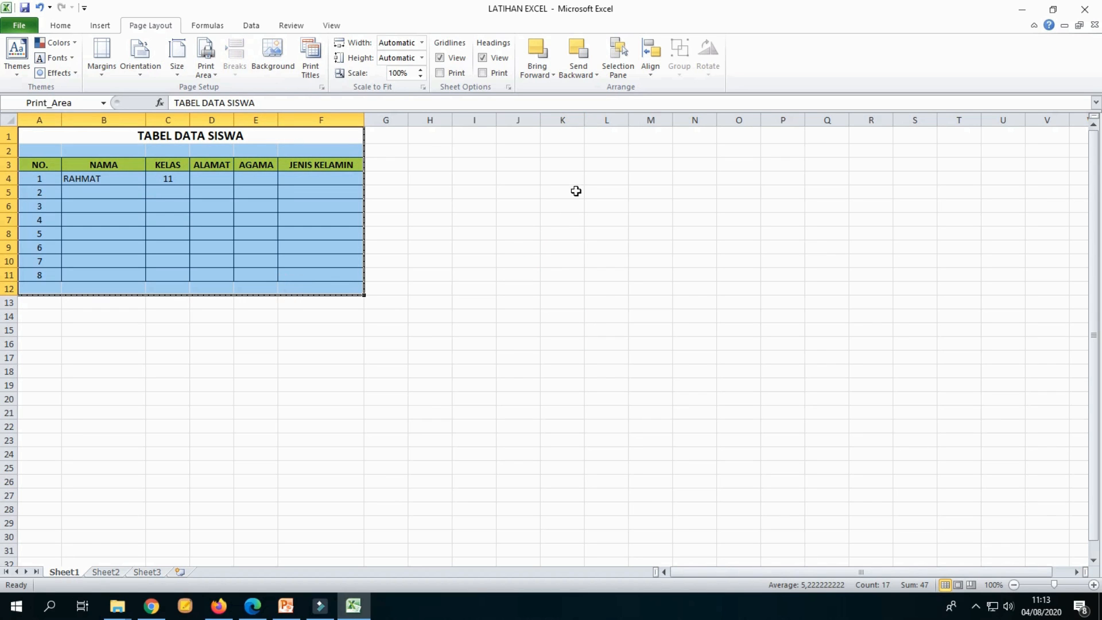
left_click(561, 232)
left_click_drag(283, 136, 286, 288)
left_click(457, 214)
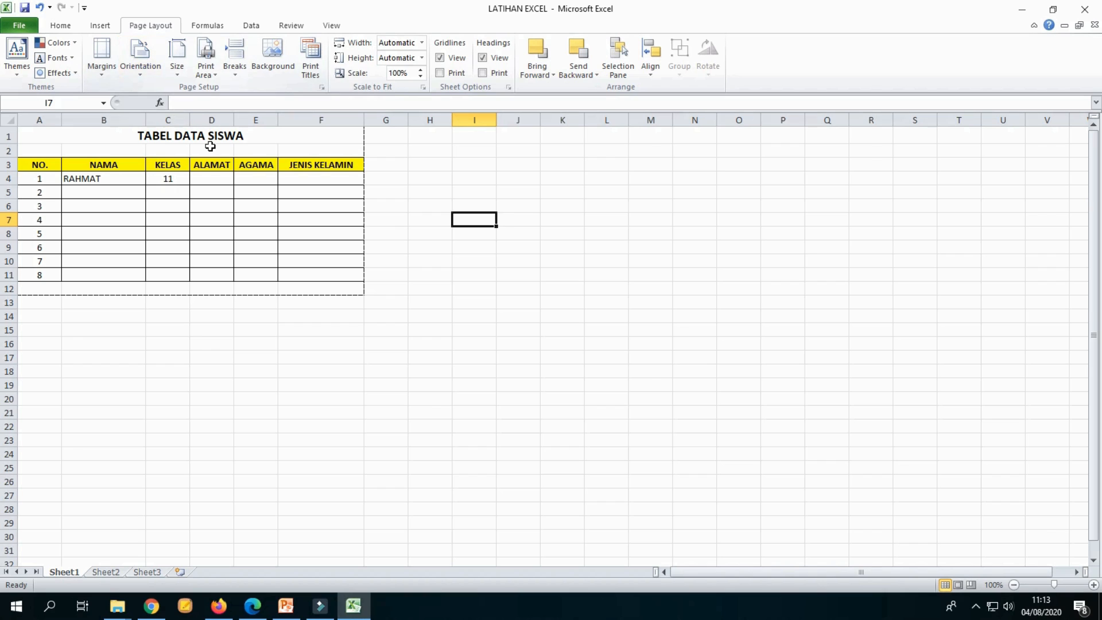
Step: Select the table and switch the page orientation to Landscape
left_click_drag(99, 143, 207, 281)
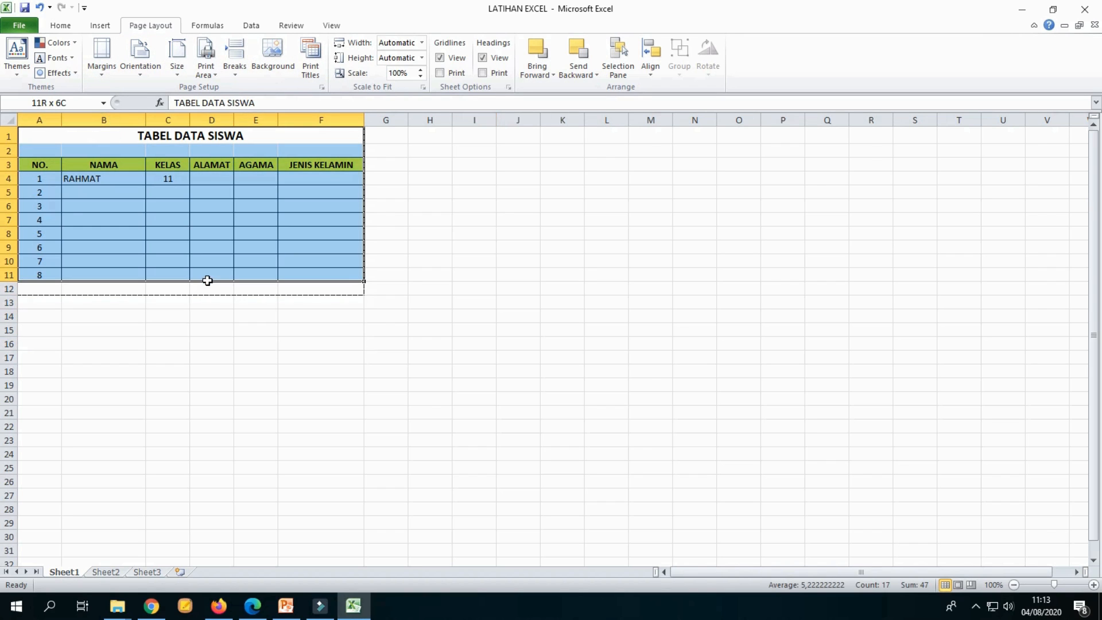
left_click(144, 68)
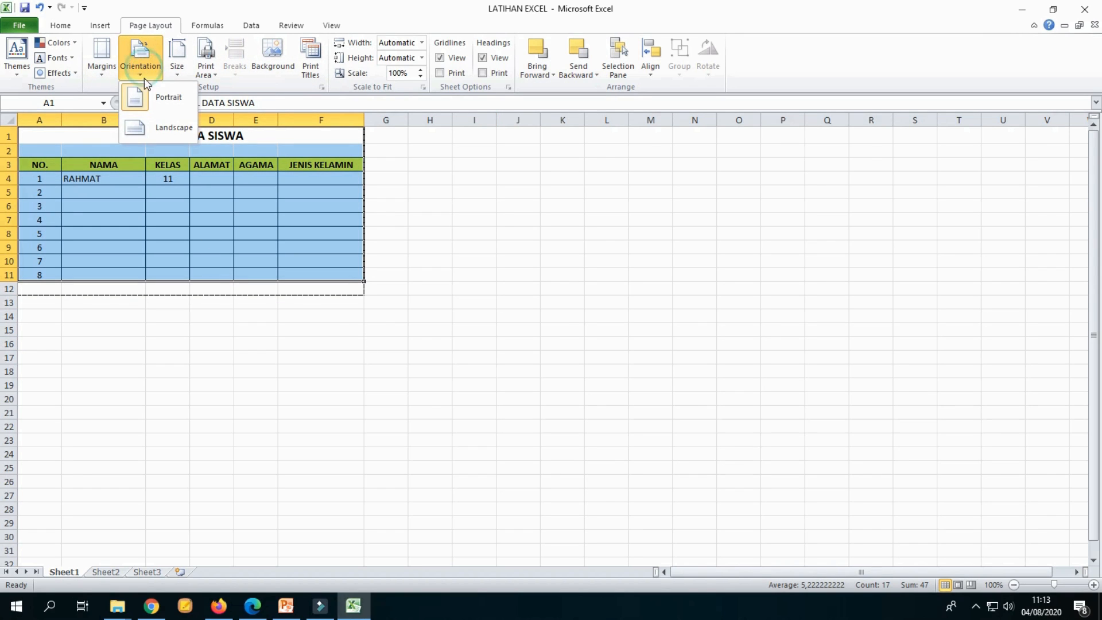
left_click(177, 129)
left_click(459, 248)
left_click(218, 176)
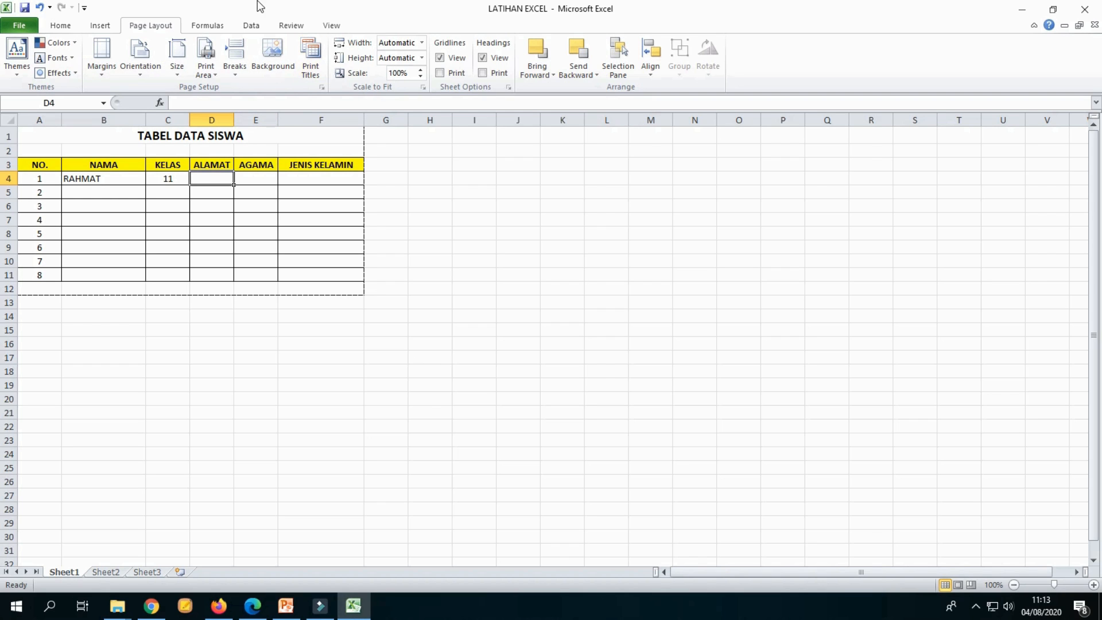
left_click(250, 28)
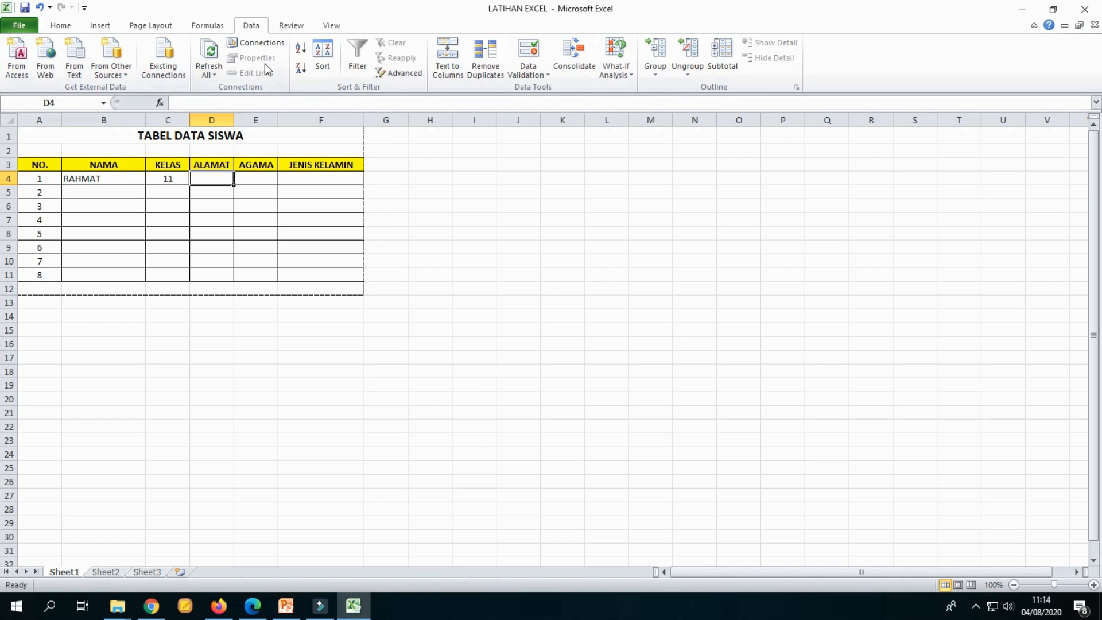
left_click(294, 26)
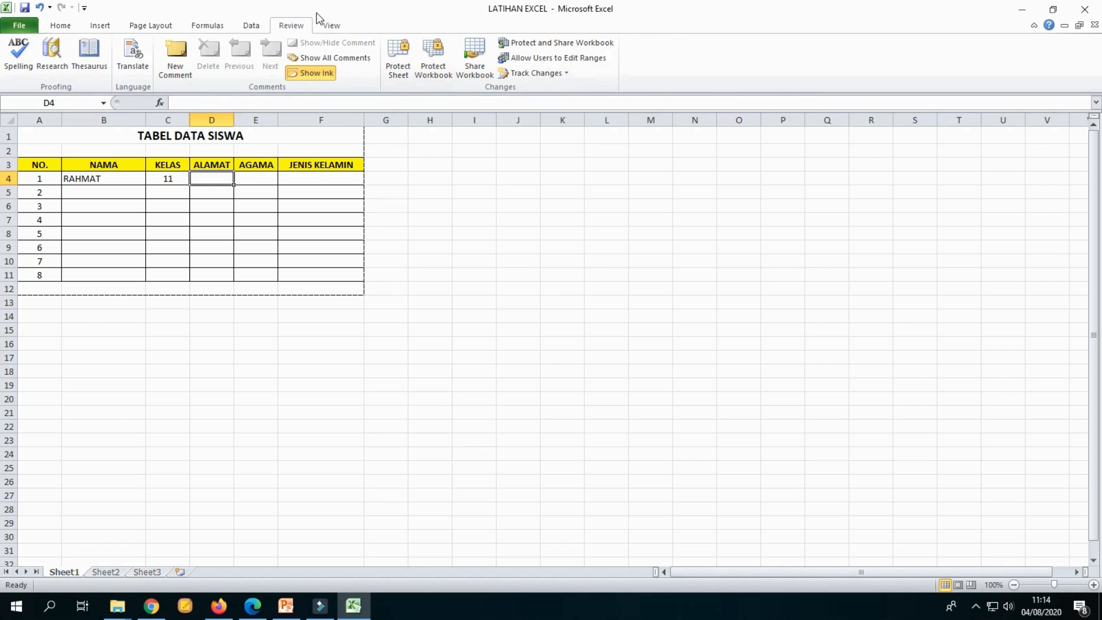
left_click(331, 26)
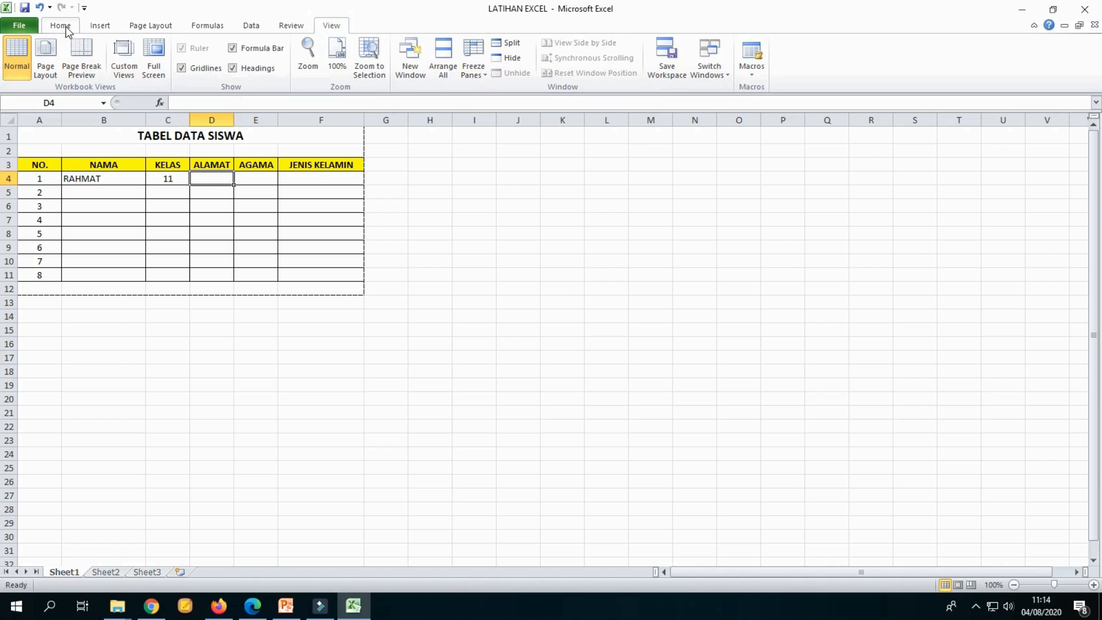
left_click(462, 217)
left_click(429, 166)
left_click(442, 260)
left_click(483, 189)
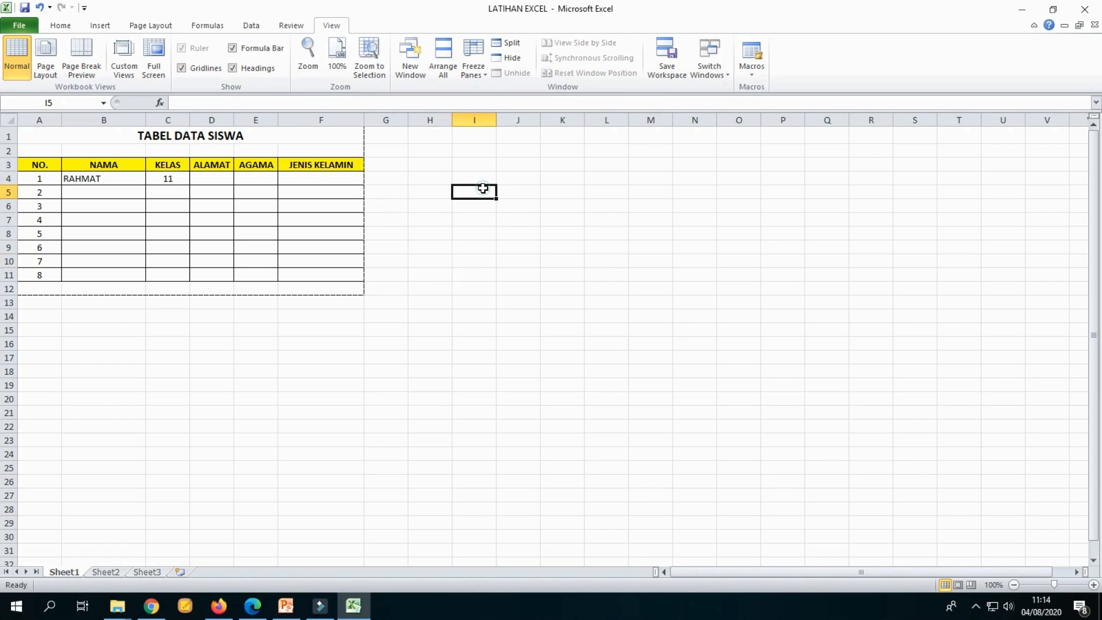
left_click(422, 151)
left_click(460, 193)
left_click(459, 178)
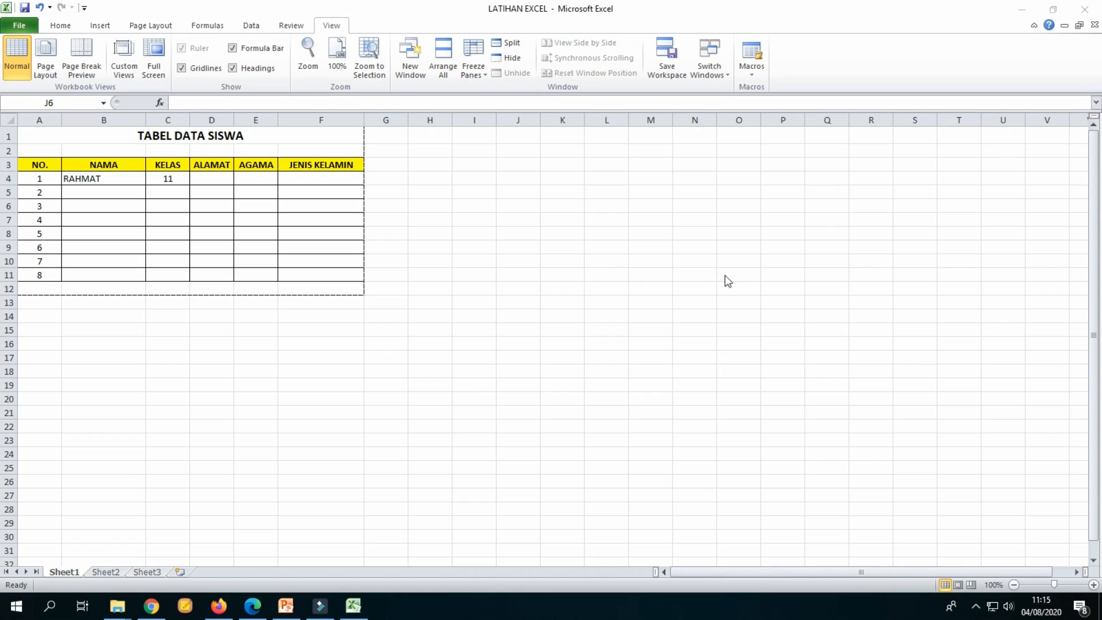
left_click(468, 164)
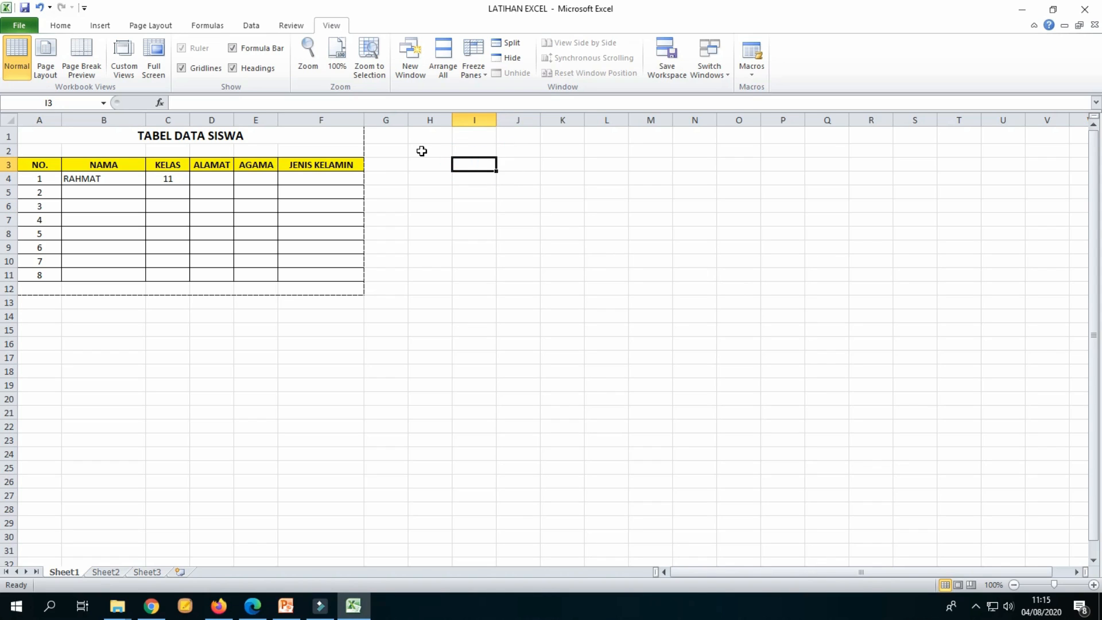
left_click(248, 135)
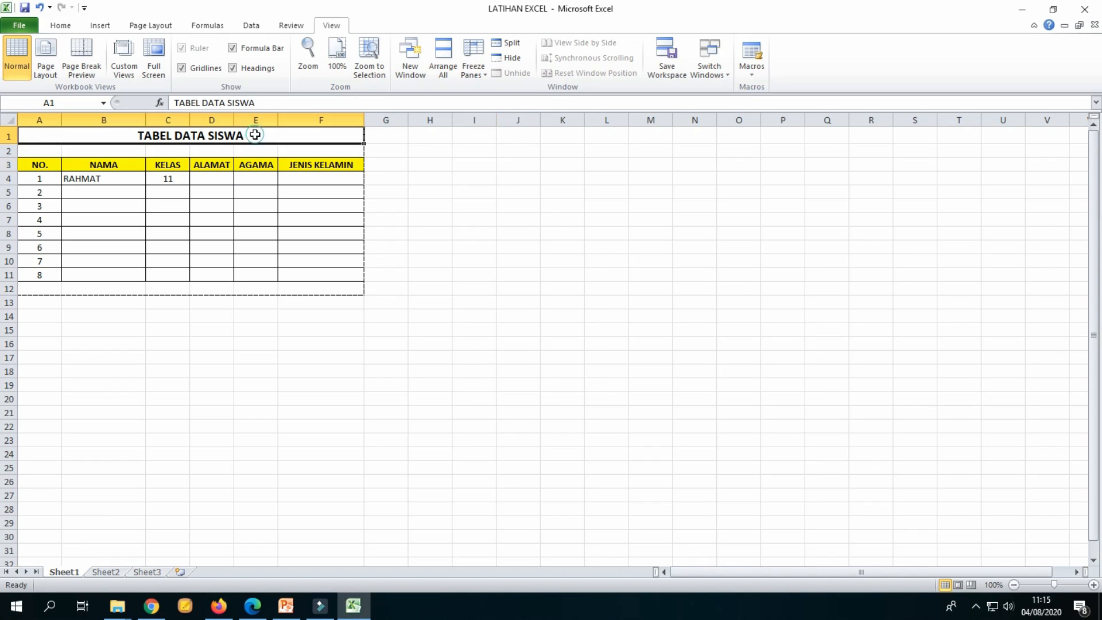
left_click(567, 248)
left_click(292, 135)
left_click_drag(292, 136, 287, 276)
left_click(696, 301)
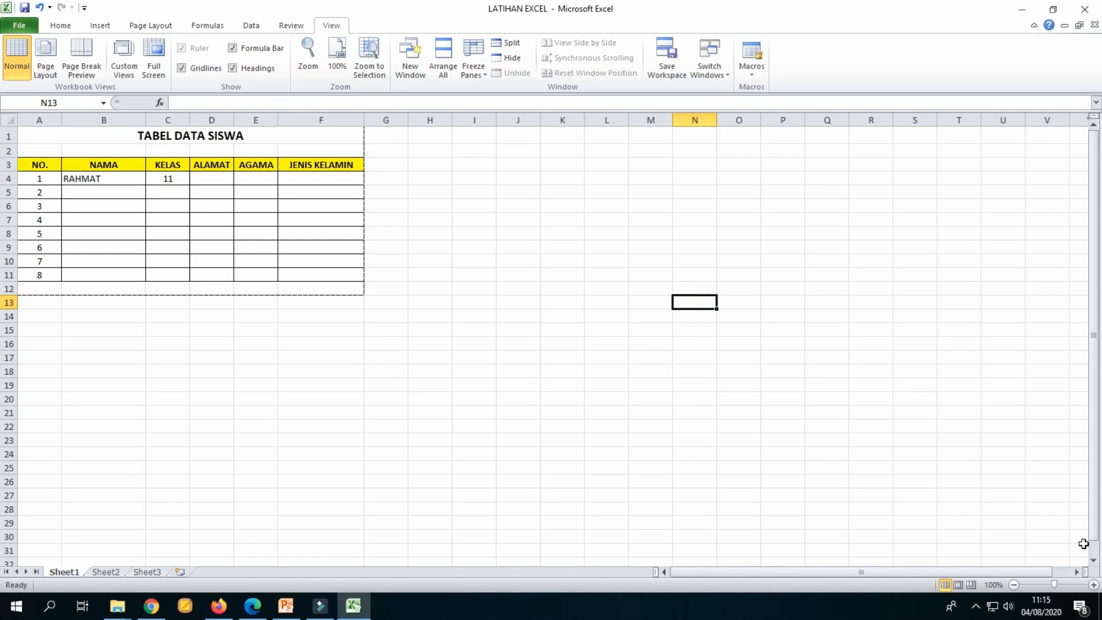
left_click(1093, 584)
left_click(597, 274)
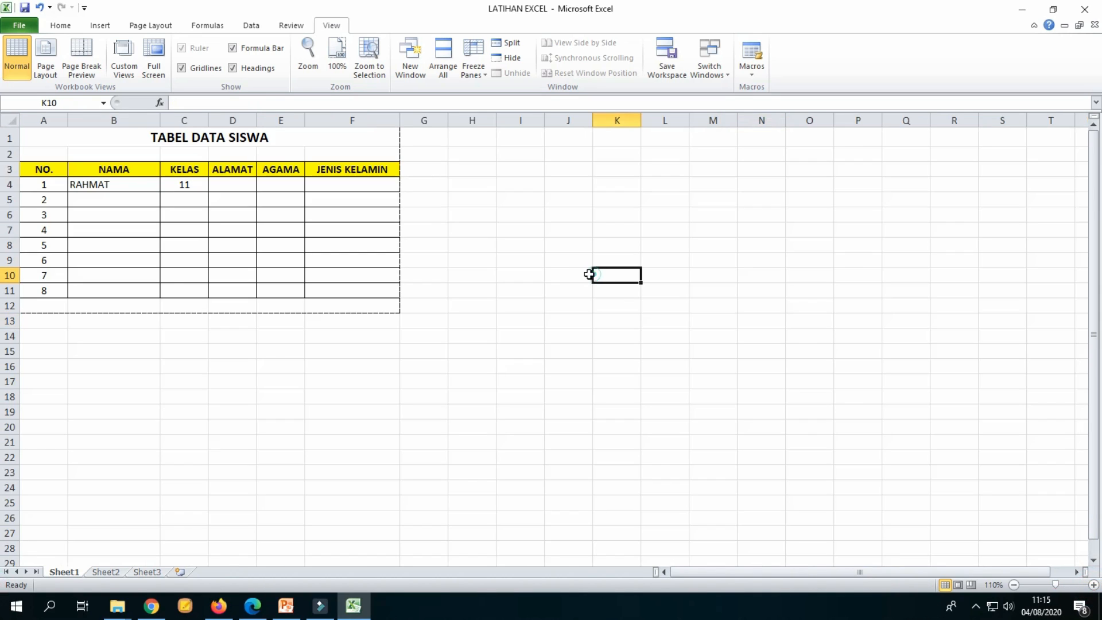
left_click(485, 184)
left_click(562, 296)
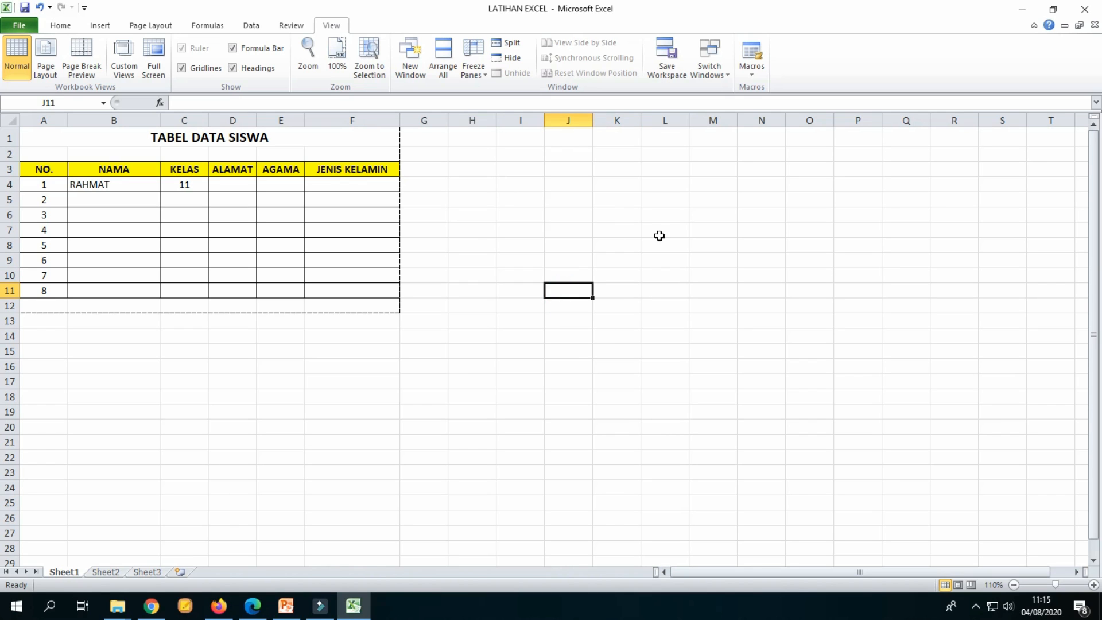
left_click(478, 229)
left_click(506, 256)
left_click(438, 170)
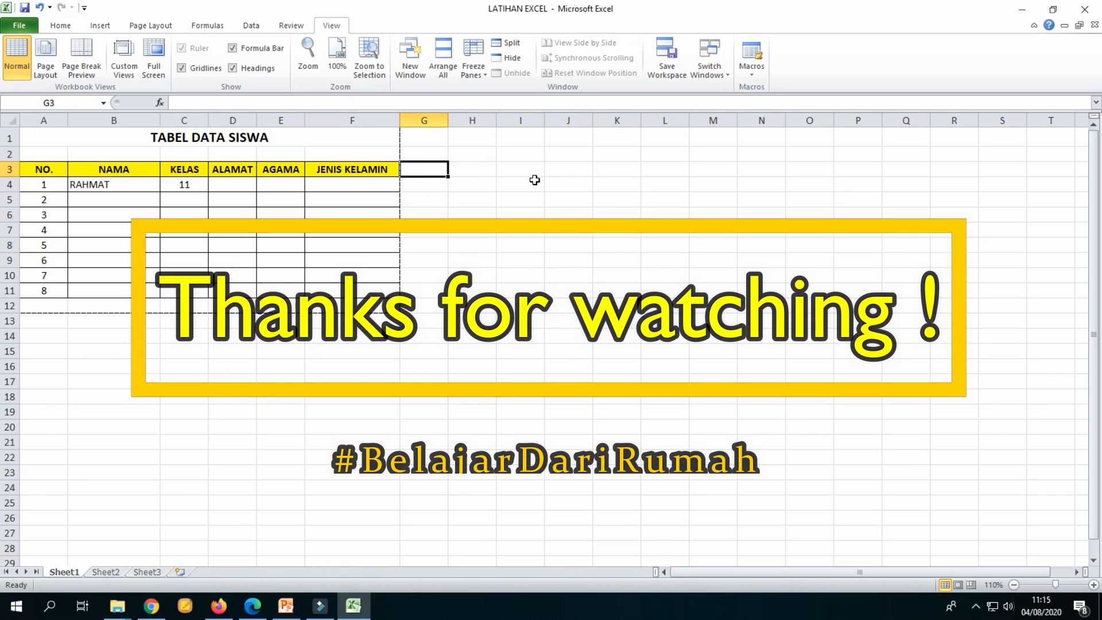